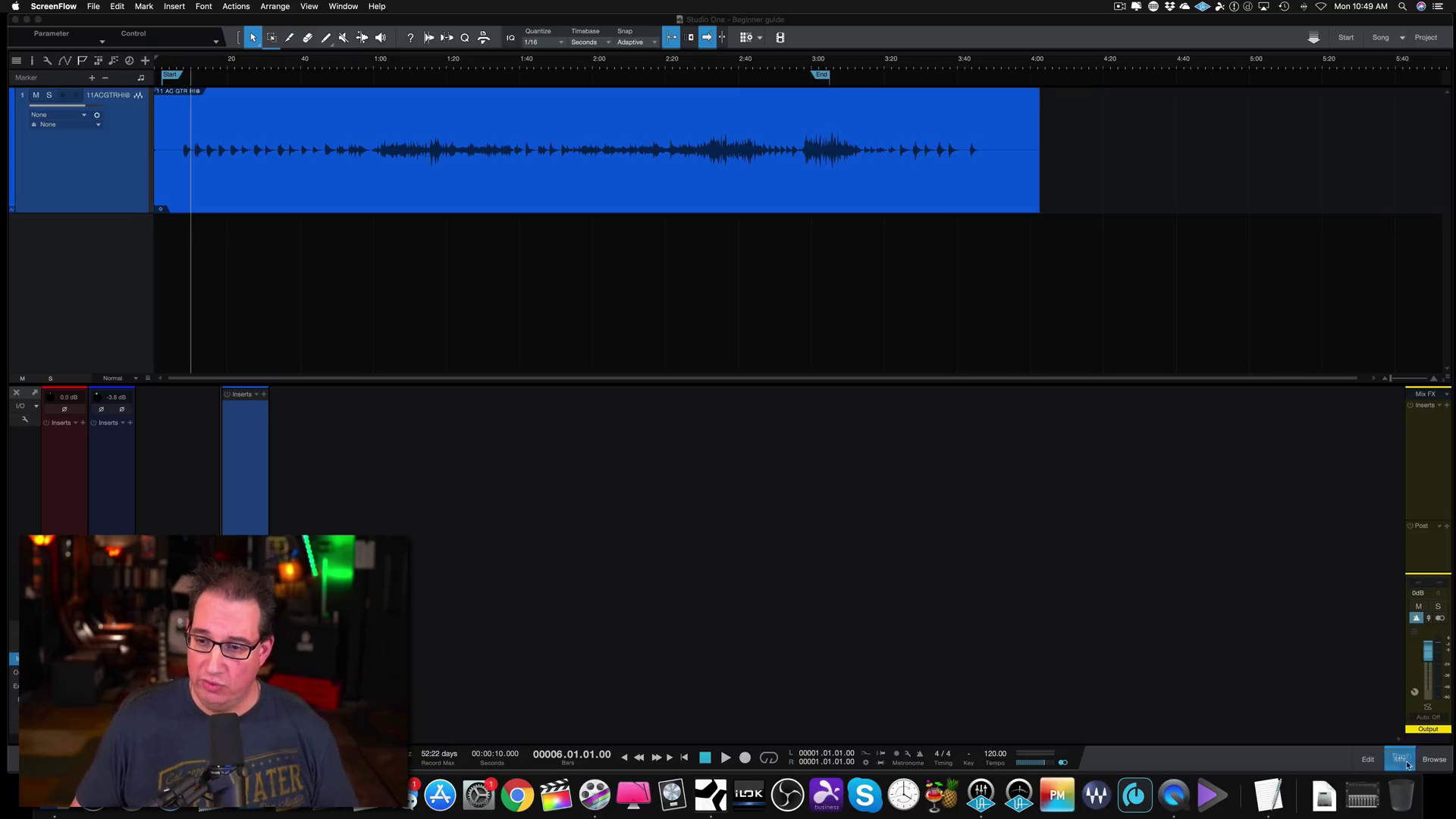
Step: Close the mixer and open the Browser, widening it beside the arrangement
{"action": "left_click", "coordinate": [1400, 759]}
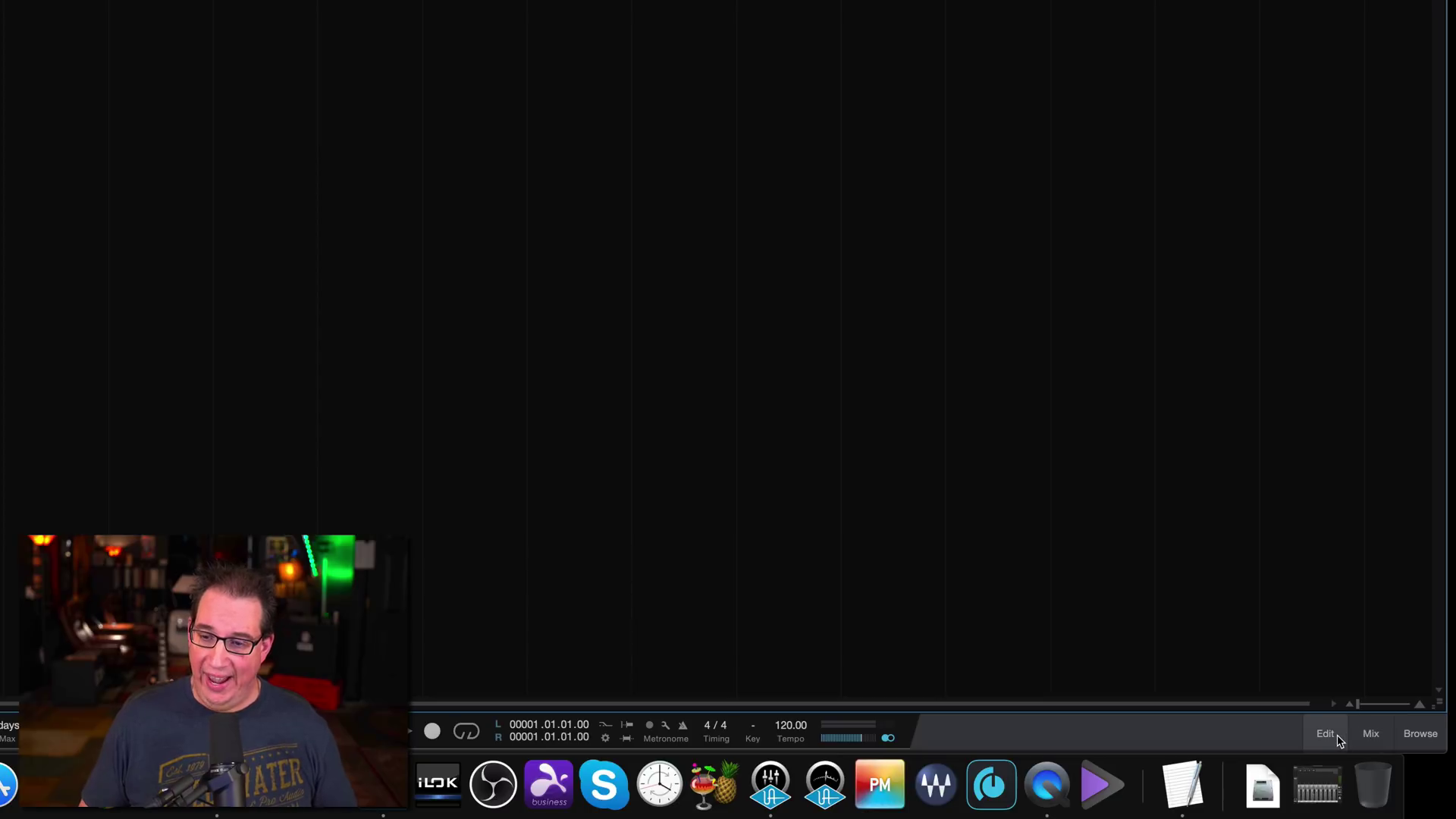
{"action": "left_click", "coordinate": [1420, 735]}
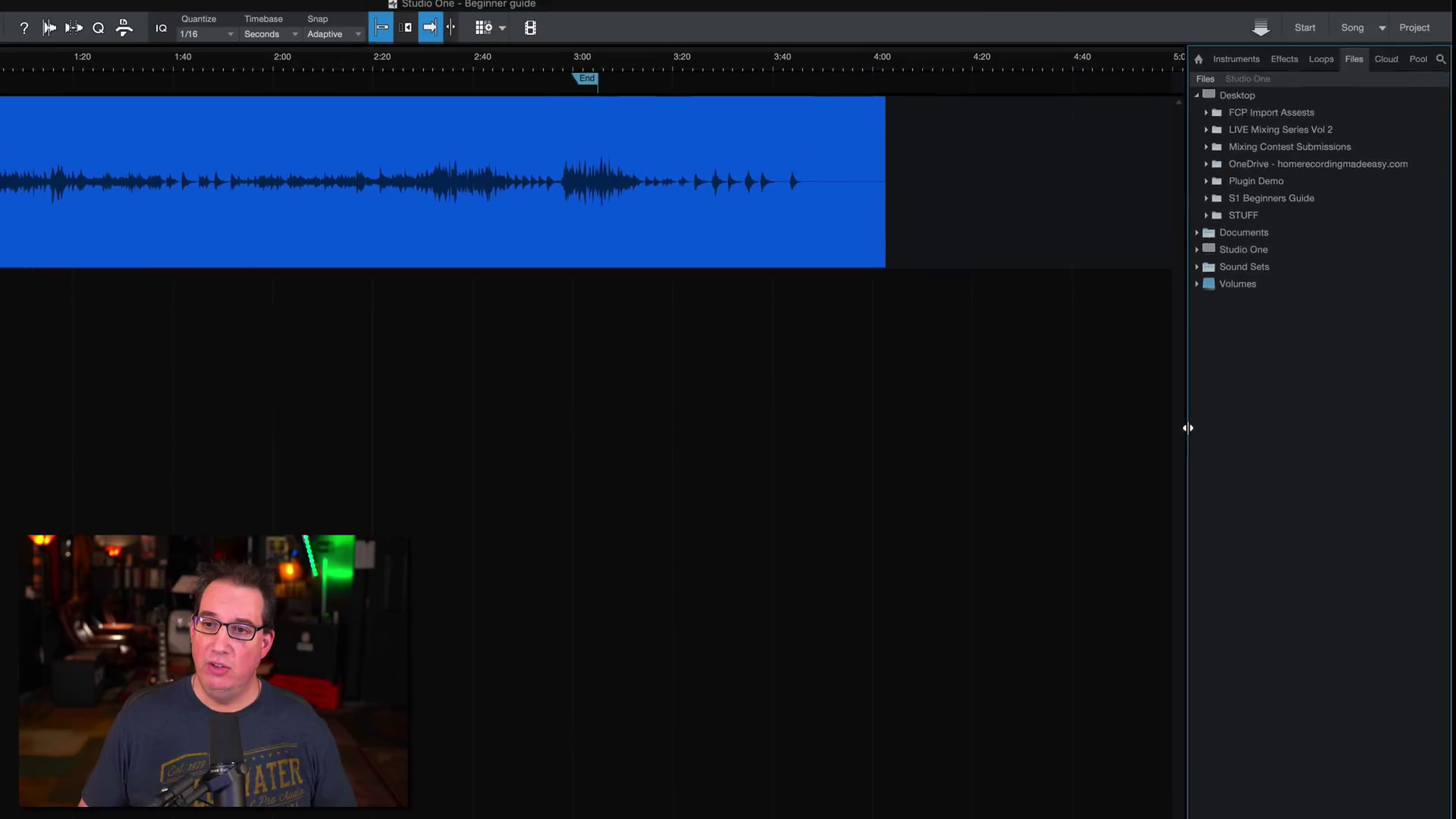
{"action": "left_click_drag", "start_coordinate": [1181, 425], "coordinate": [961, 439]}
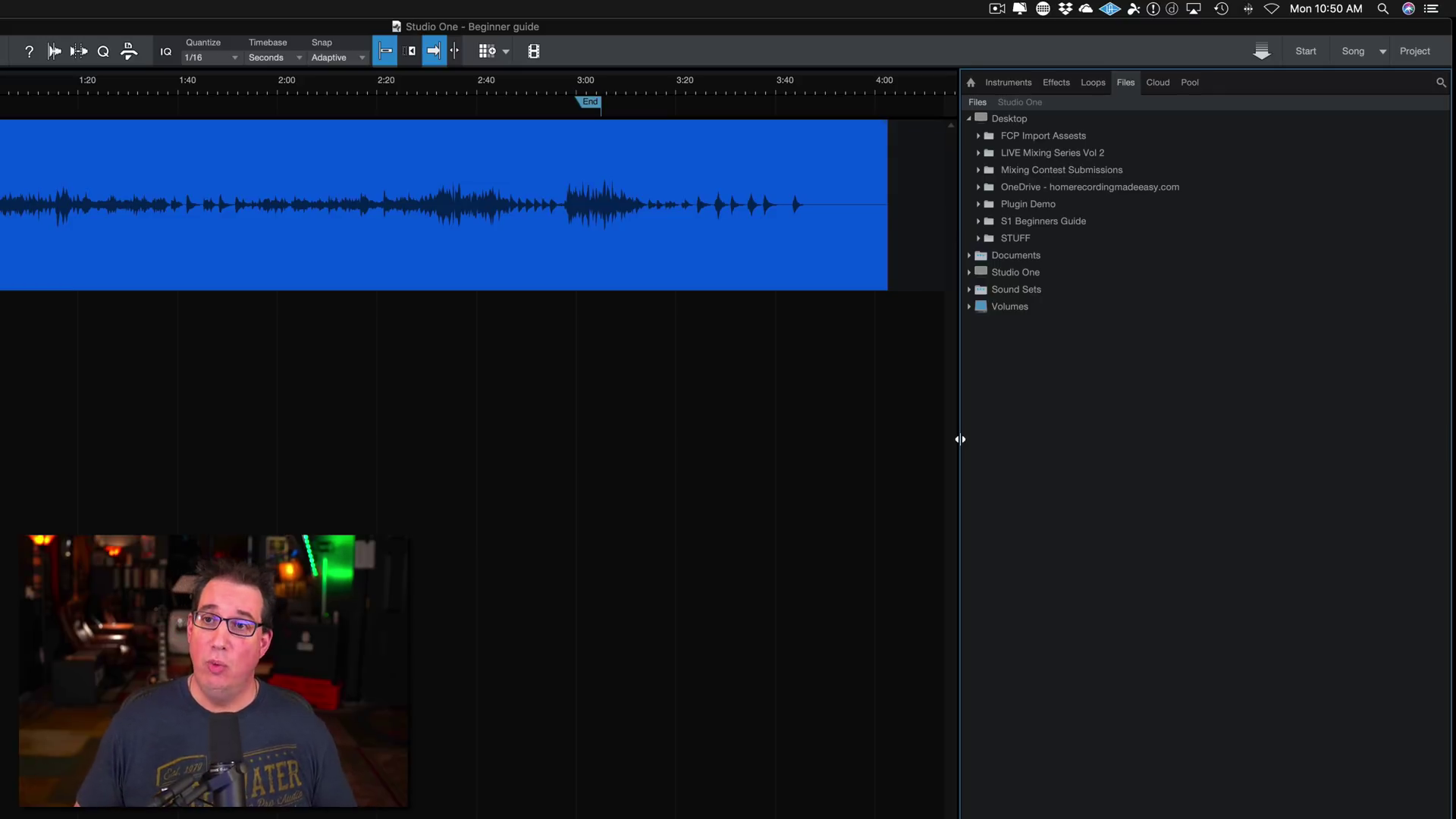
{"action": "left_click", "coordinate": [971, 84]}
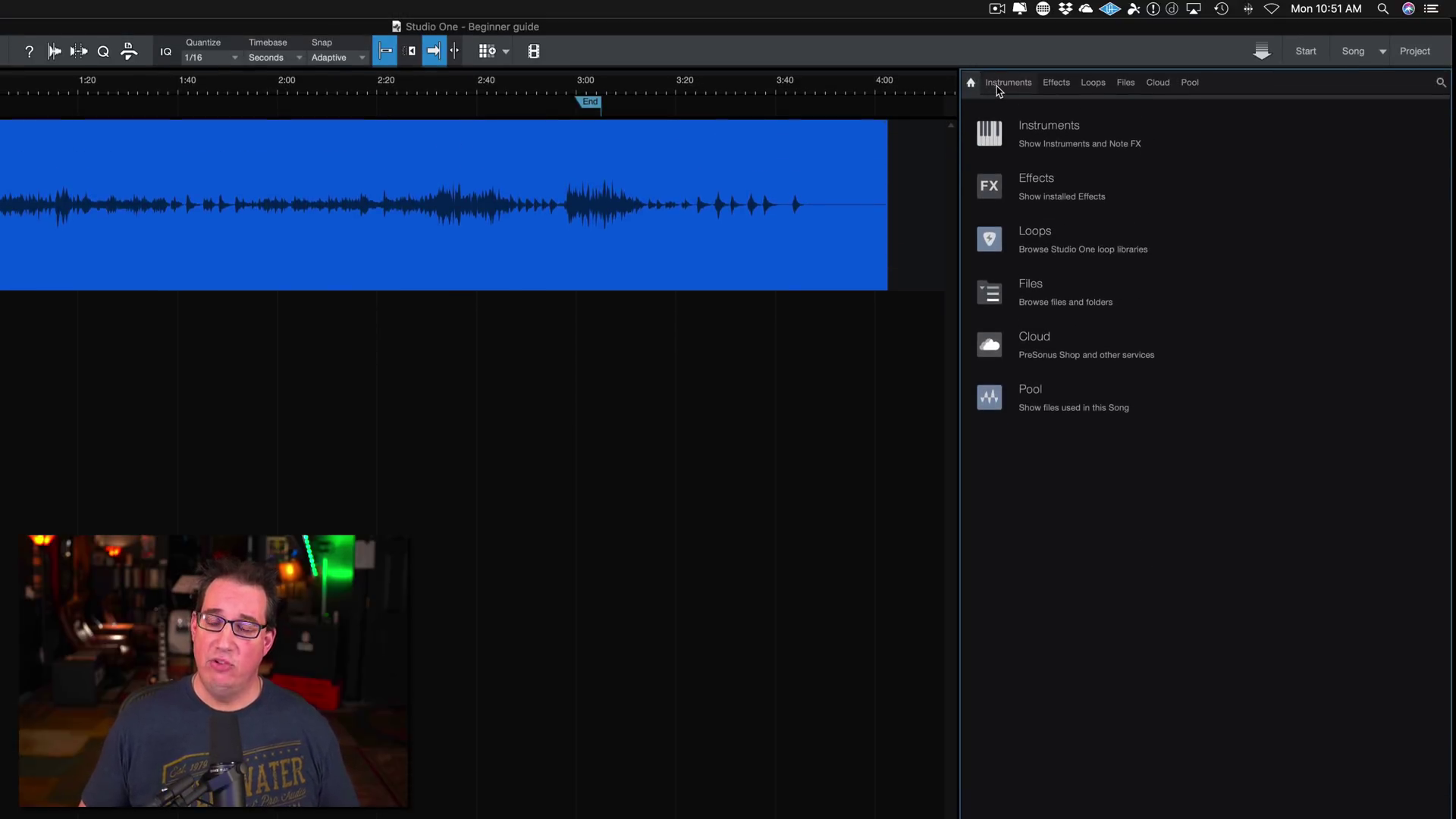
Step: Show the Instruments tab and inspect the PreSonus (Impact), Slate Digital and Toontrack vendor folders
{"action": "left_click", "coordinate": [1004, 85]}
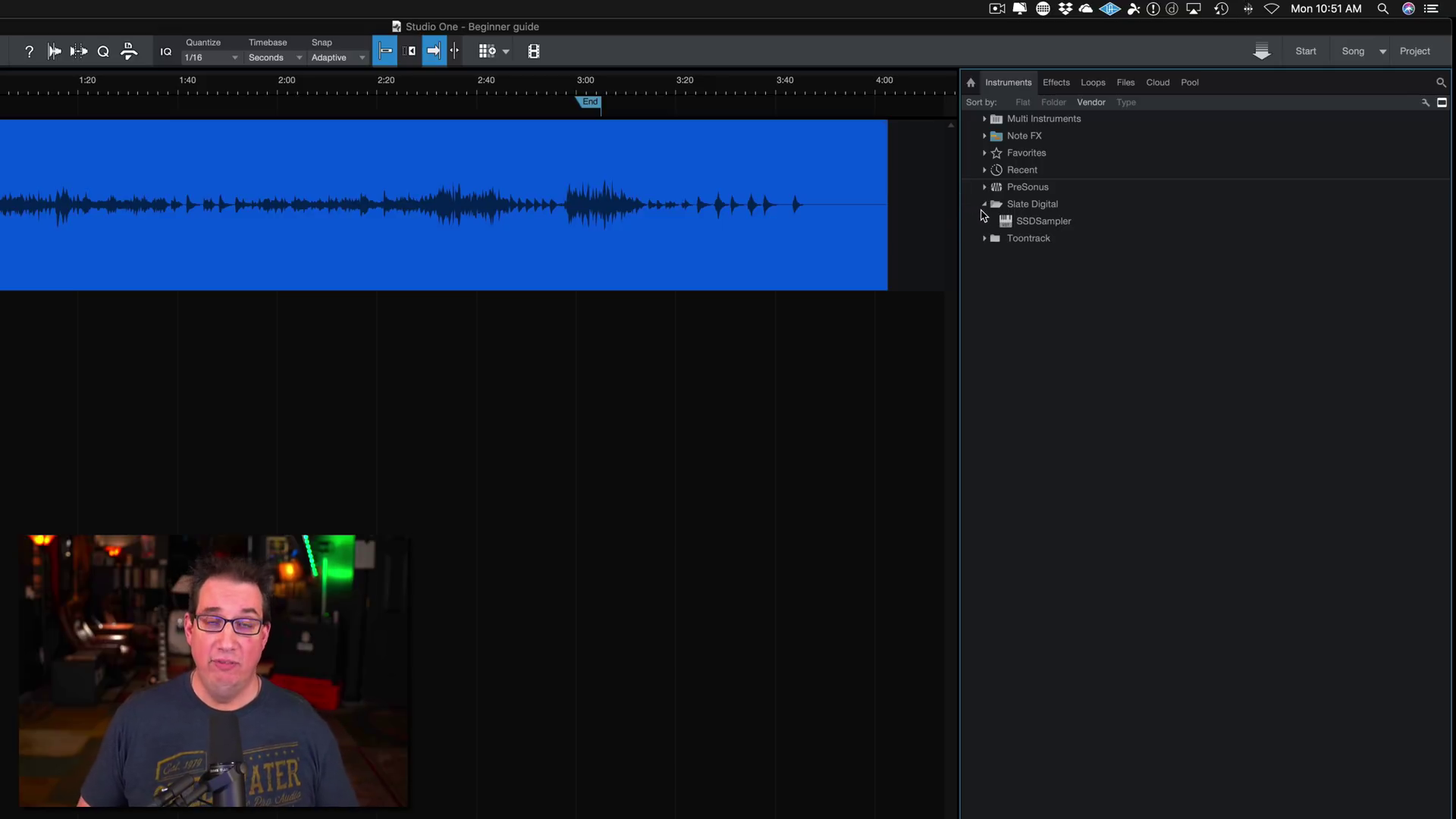
{"action": "left_click", "coordinate": [984, 205]}
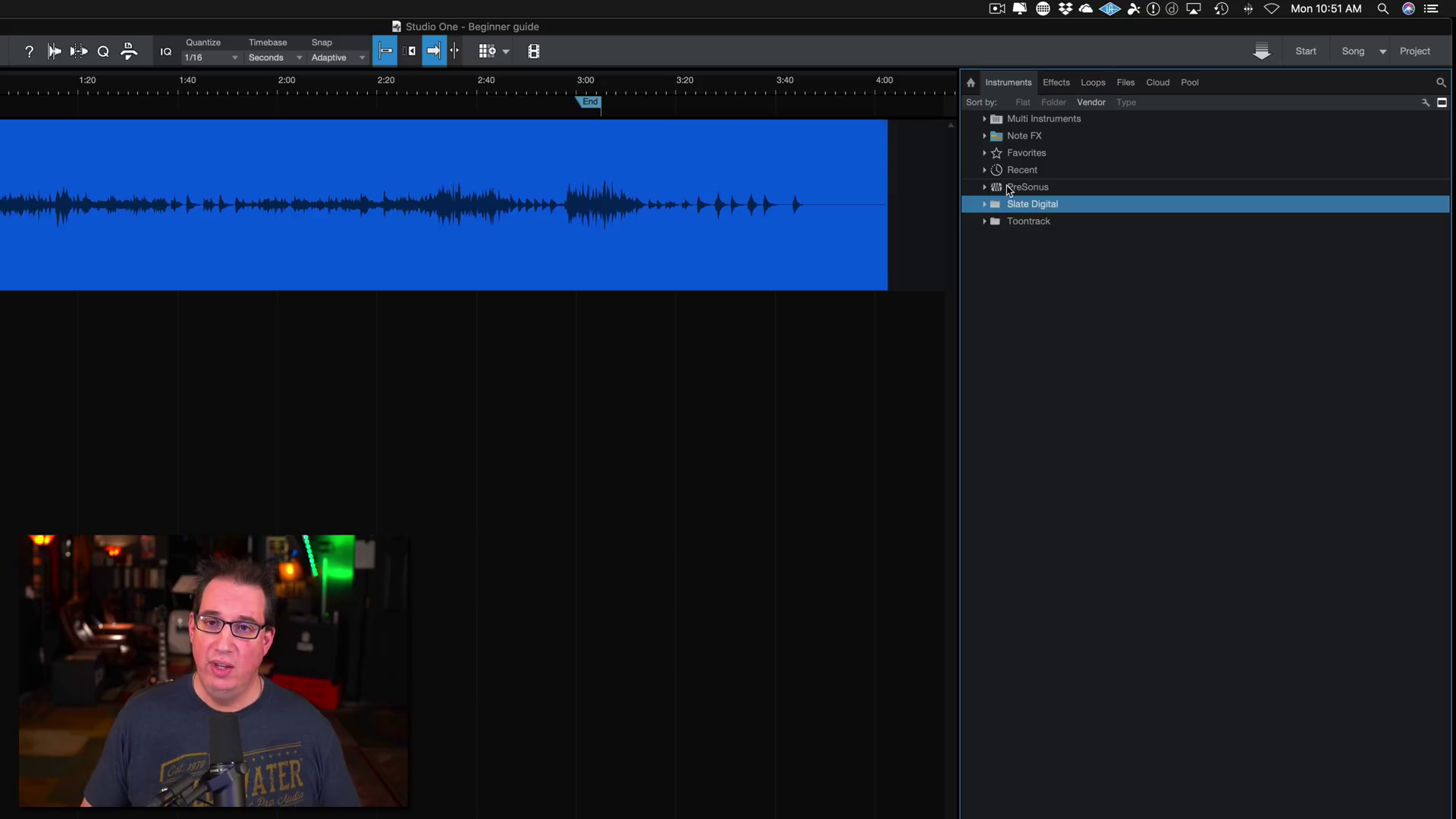
{"action": "left_click", "coordinate": [985, 188]}
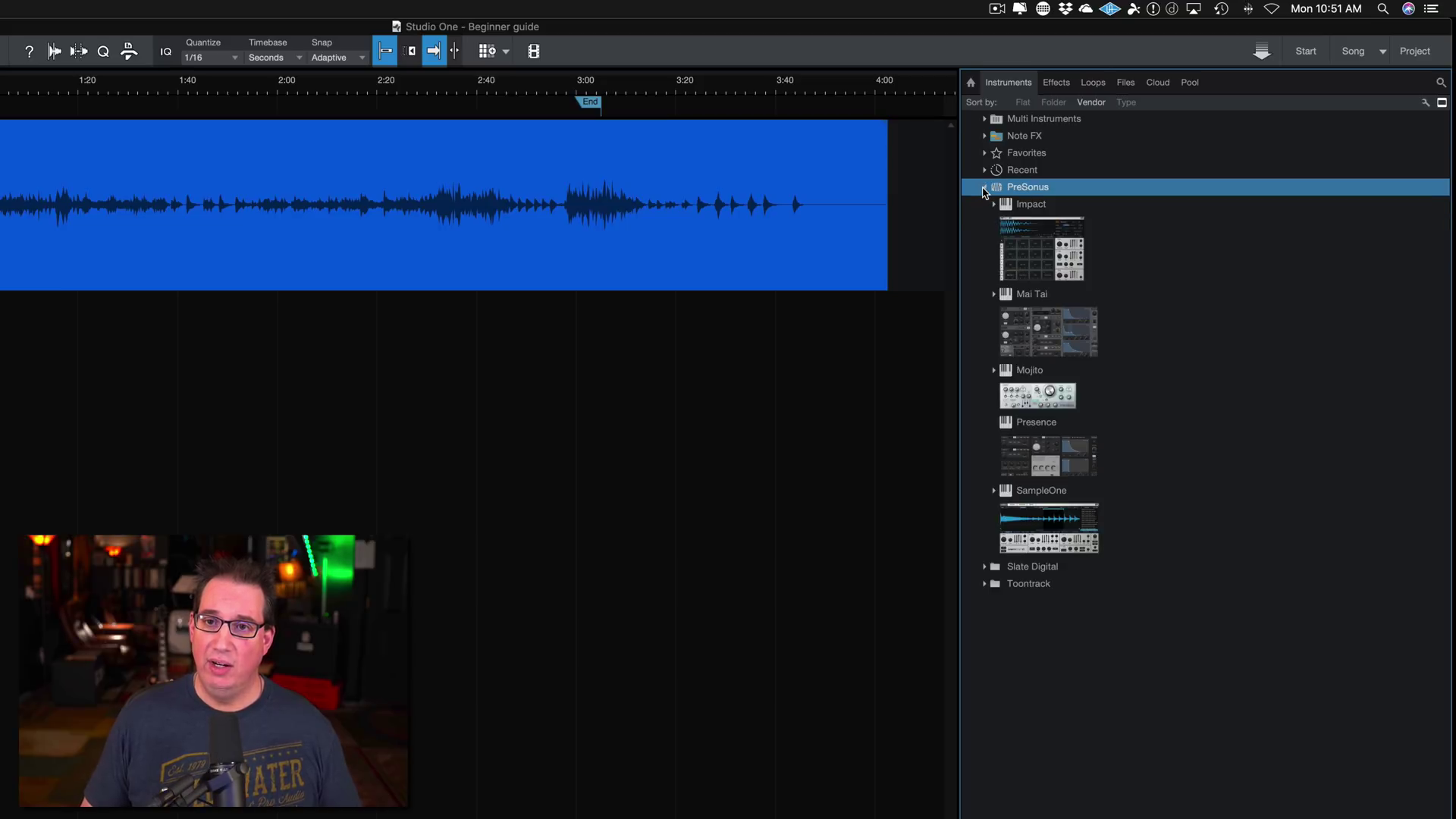
{"action": "left_click", "coordinate": [1005, 254]}
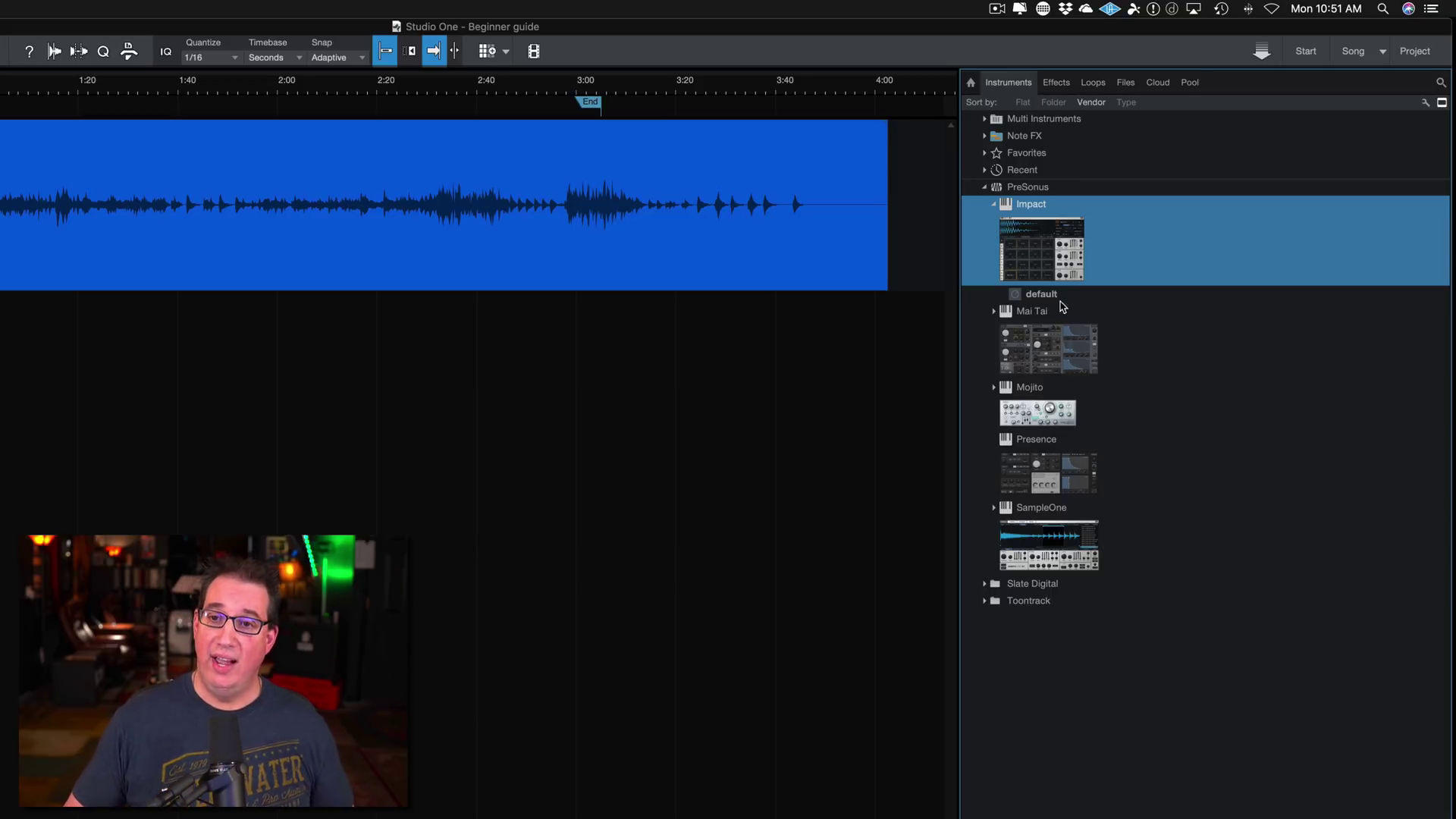
{"action": "left_click", "coordinate": [985, 187]}
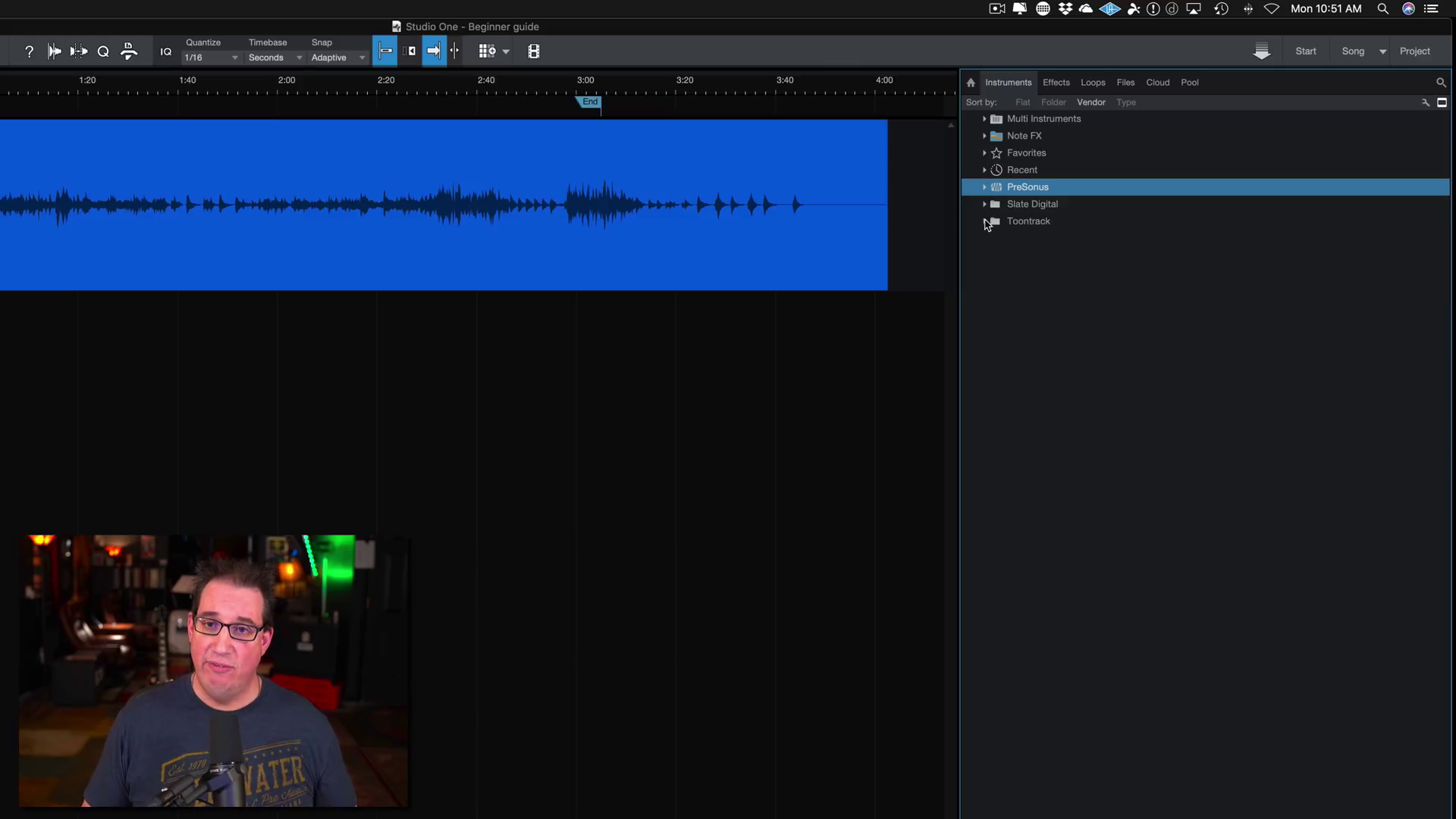
{"action": "left_click", "coordinate": [984, 204]}
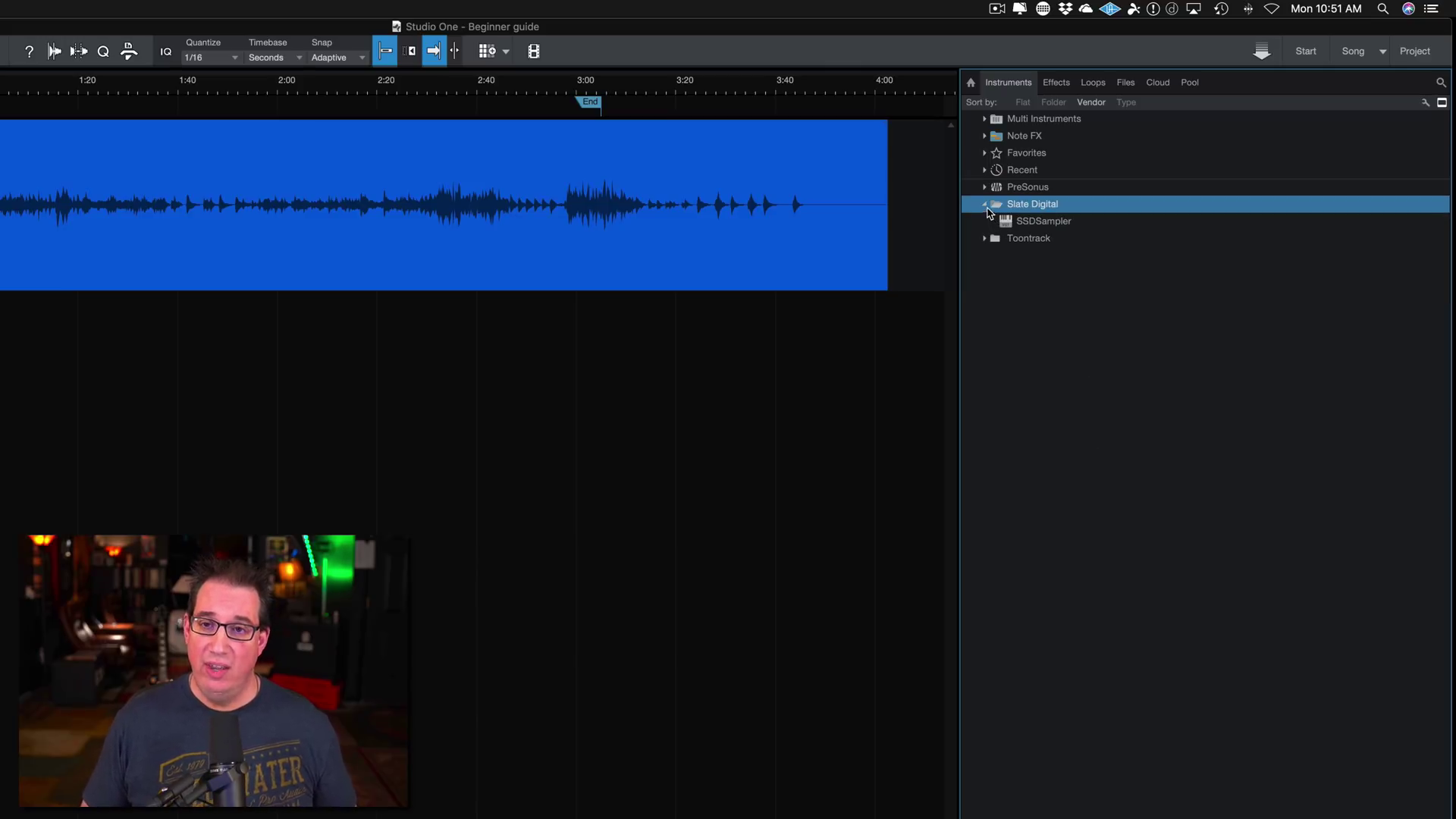
{"action": "left_click", "coordinate": [986, 205]}
{"action": "left_click", "coordinate": [985, 222]}
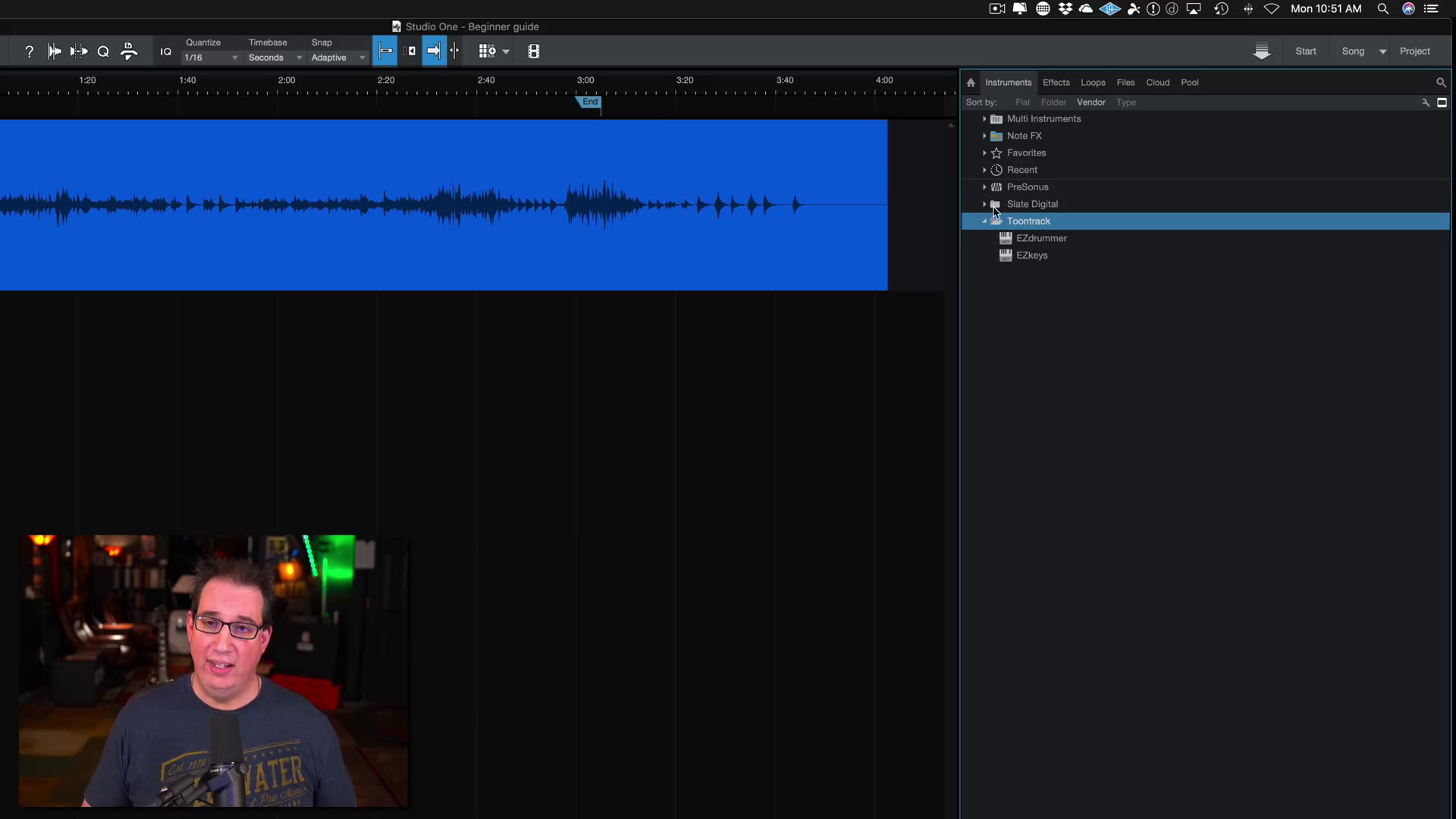
{"action": "left_click", "coordinate": [986, 222]}
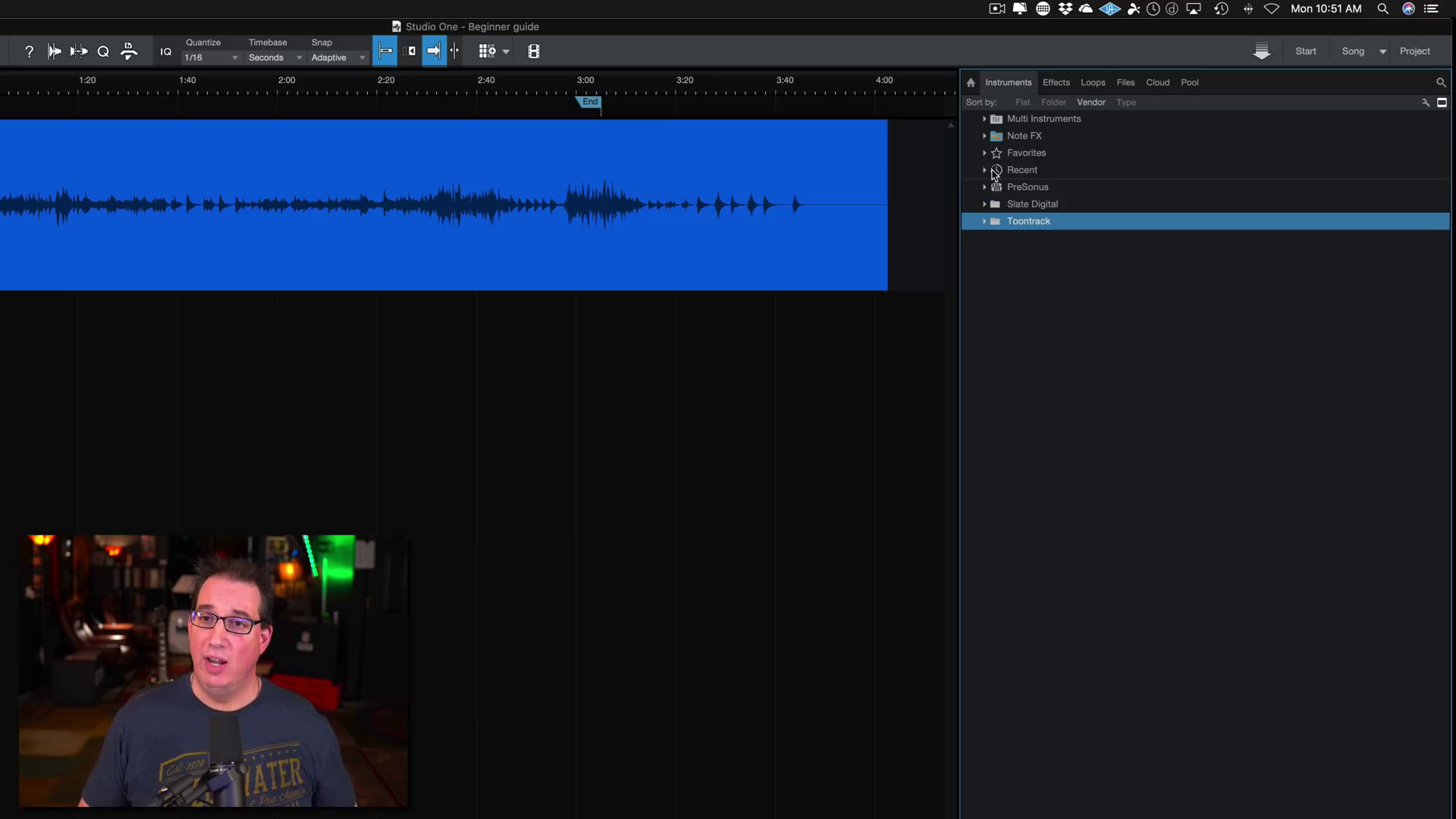
Step: Look through Multi Instruments, Note FX Arpeggiator presets, Favorites, and Recent with SSDSampler
{"action": "left_click", "coordinate": [984, 119]}
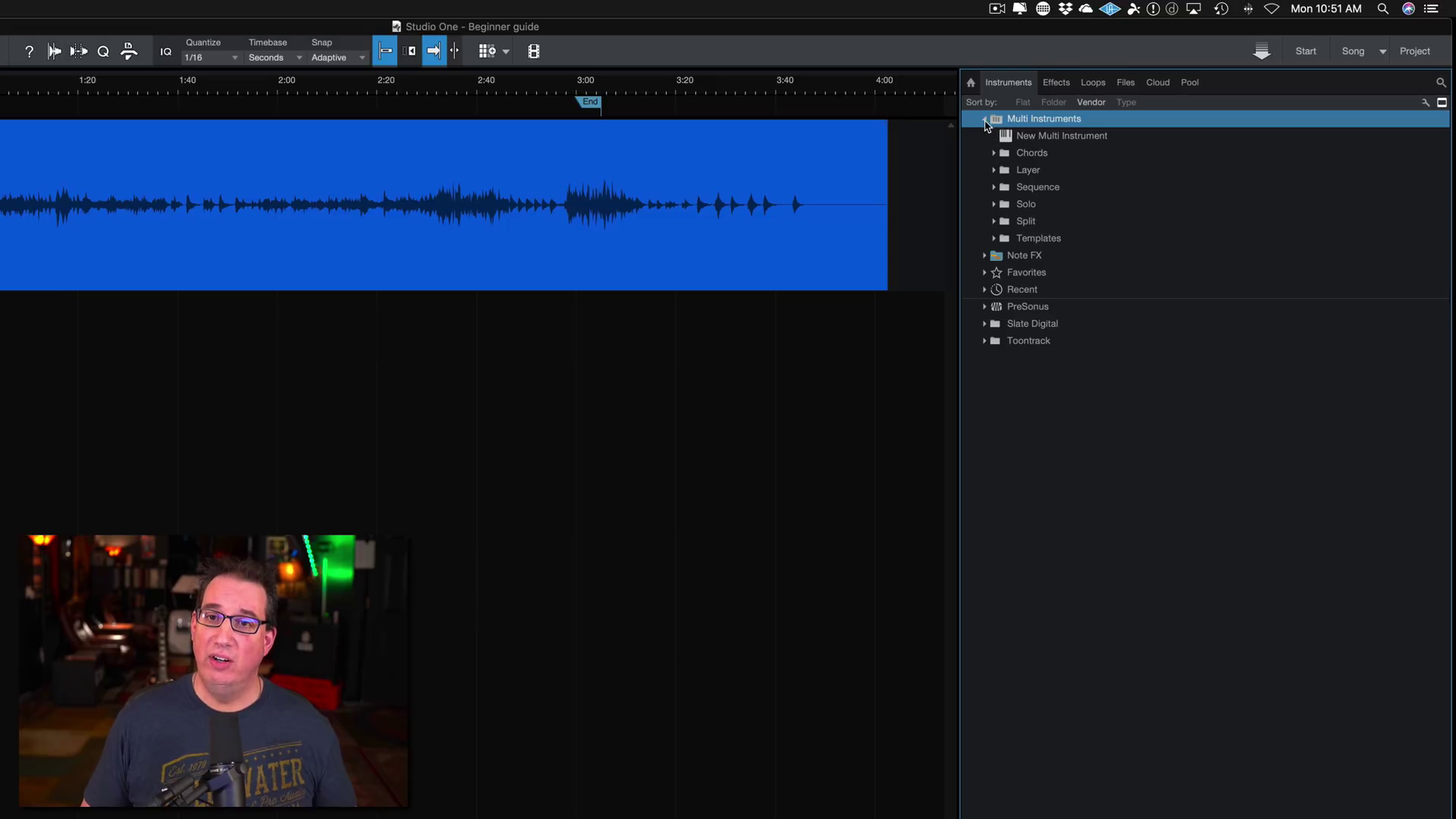
{"action": "left_click", "coordinate": [986, 119]}
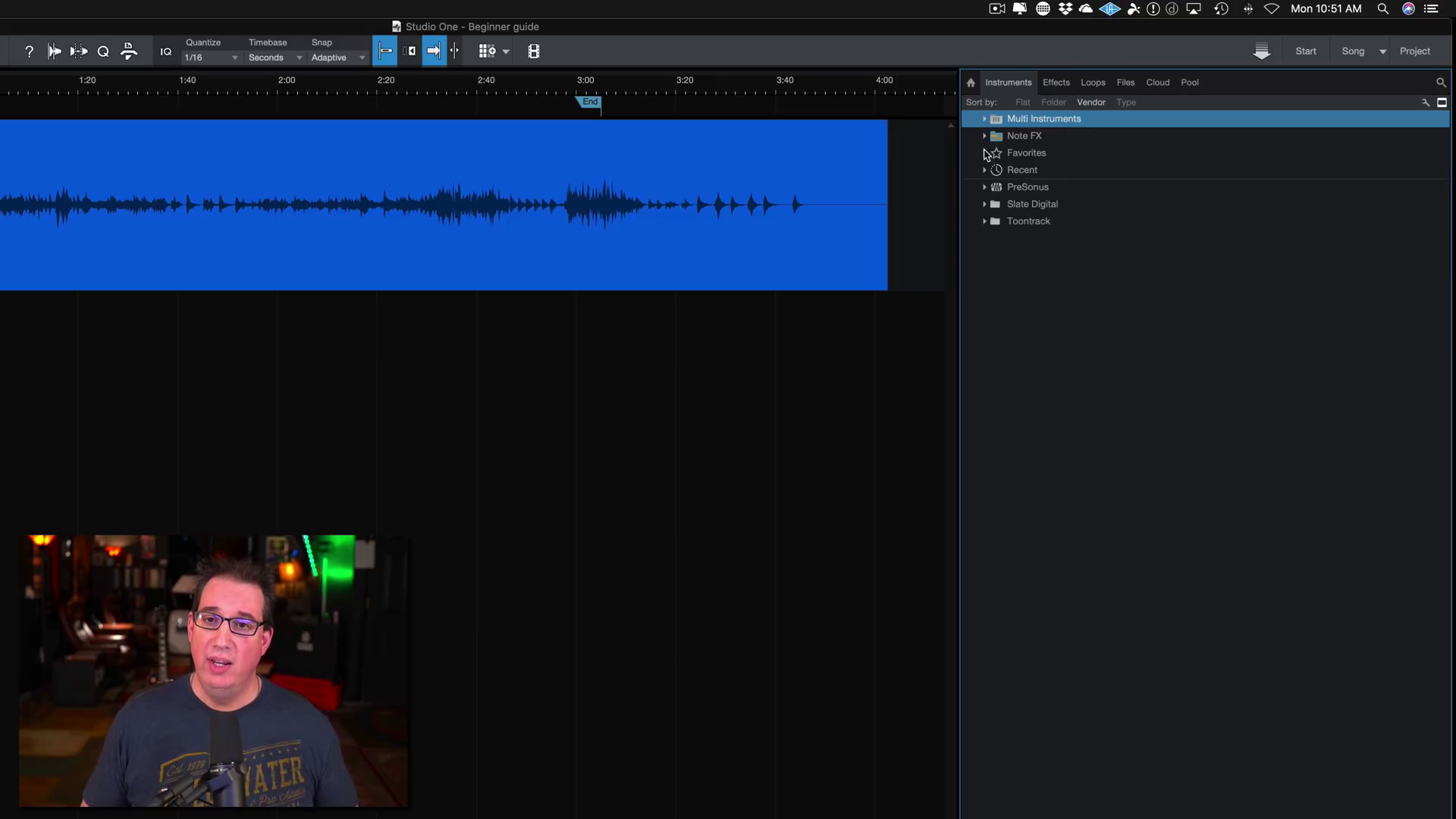
{"action": "left_click", "coordinate": [985, 136]}
{"action": "left_click", "coordinate": [993, 153]}
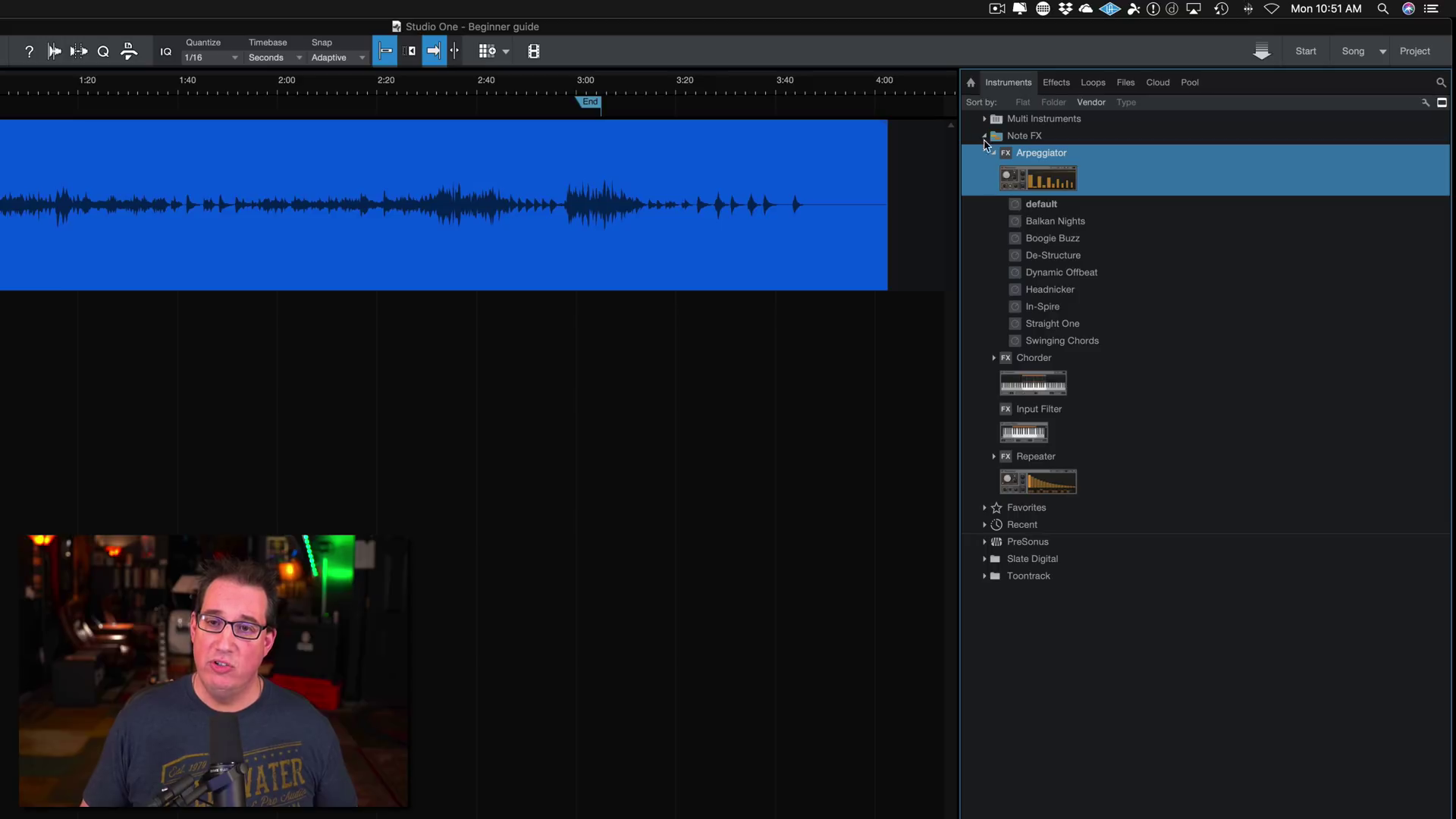
{"action": "left_click", "coordinate": [994, 154]}
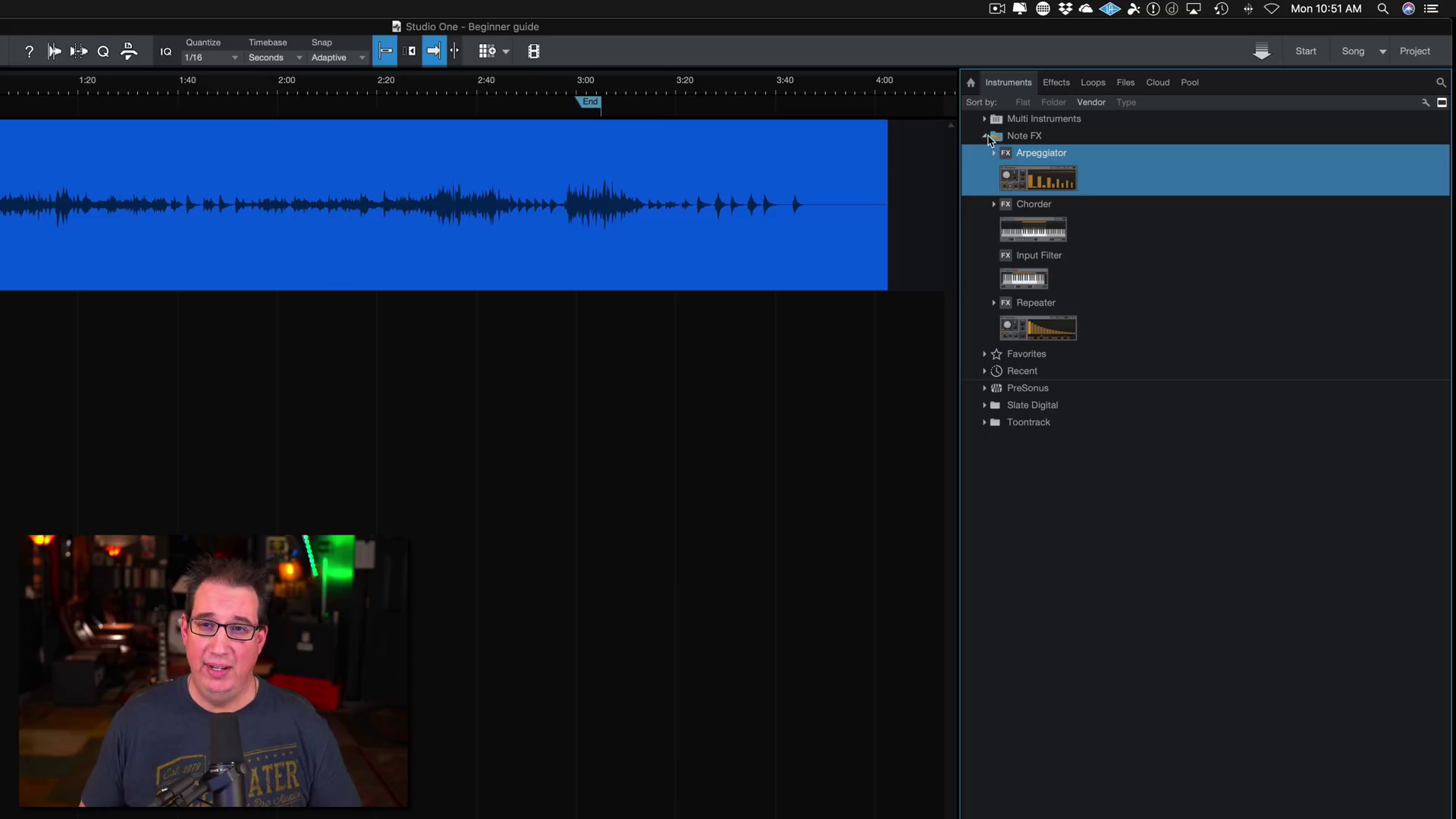
{"action": "left_click", "coordinate": [985, 136]}
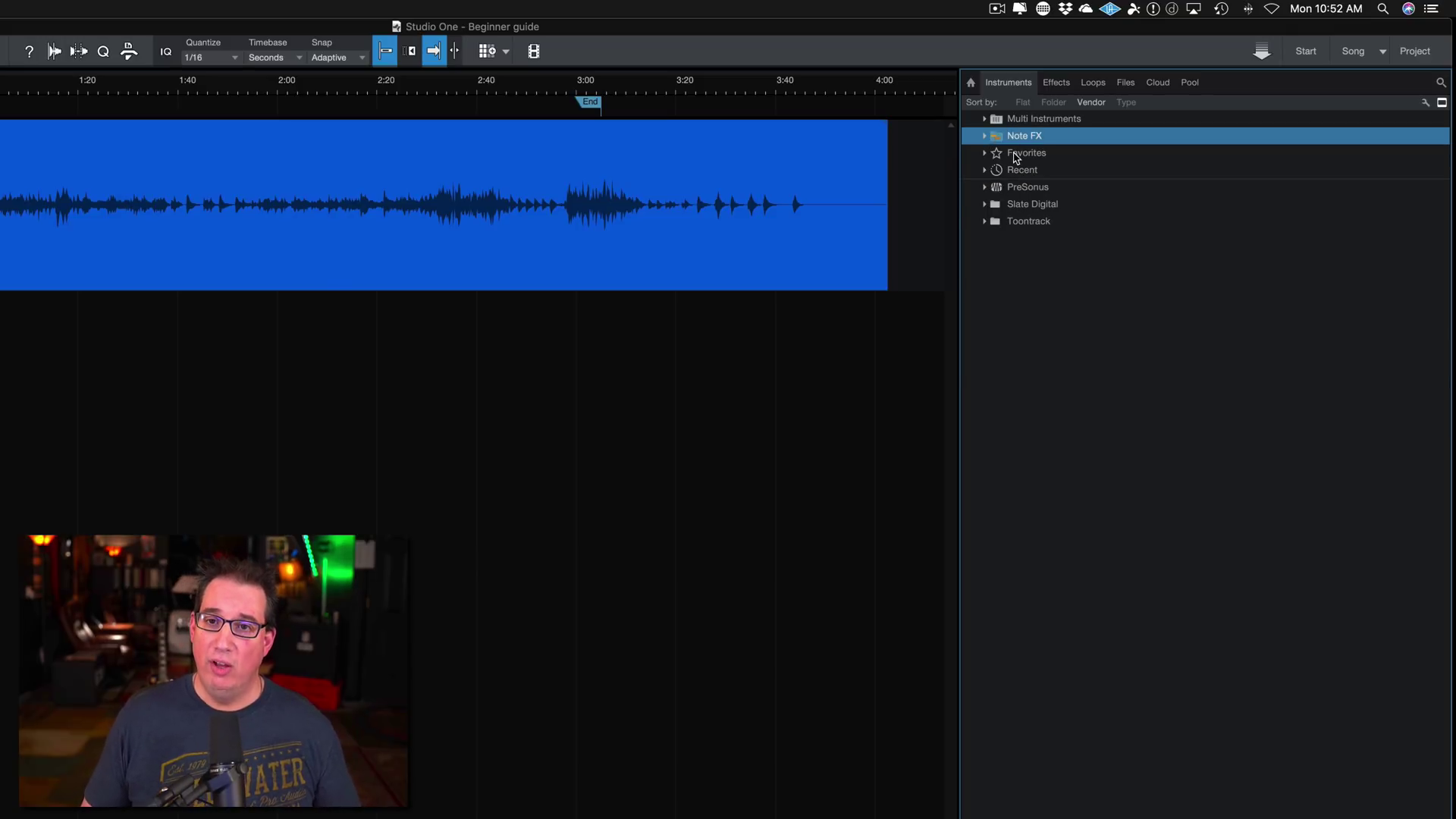
{"action": "left_click", "coordinate": [1017, 155]}
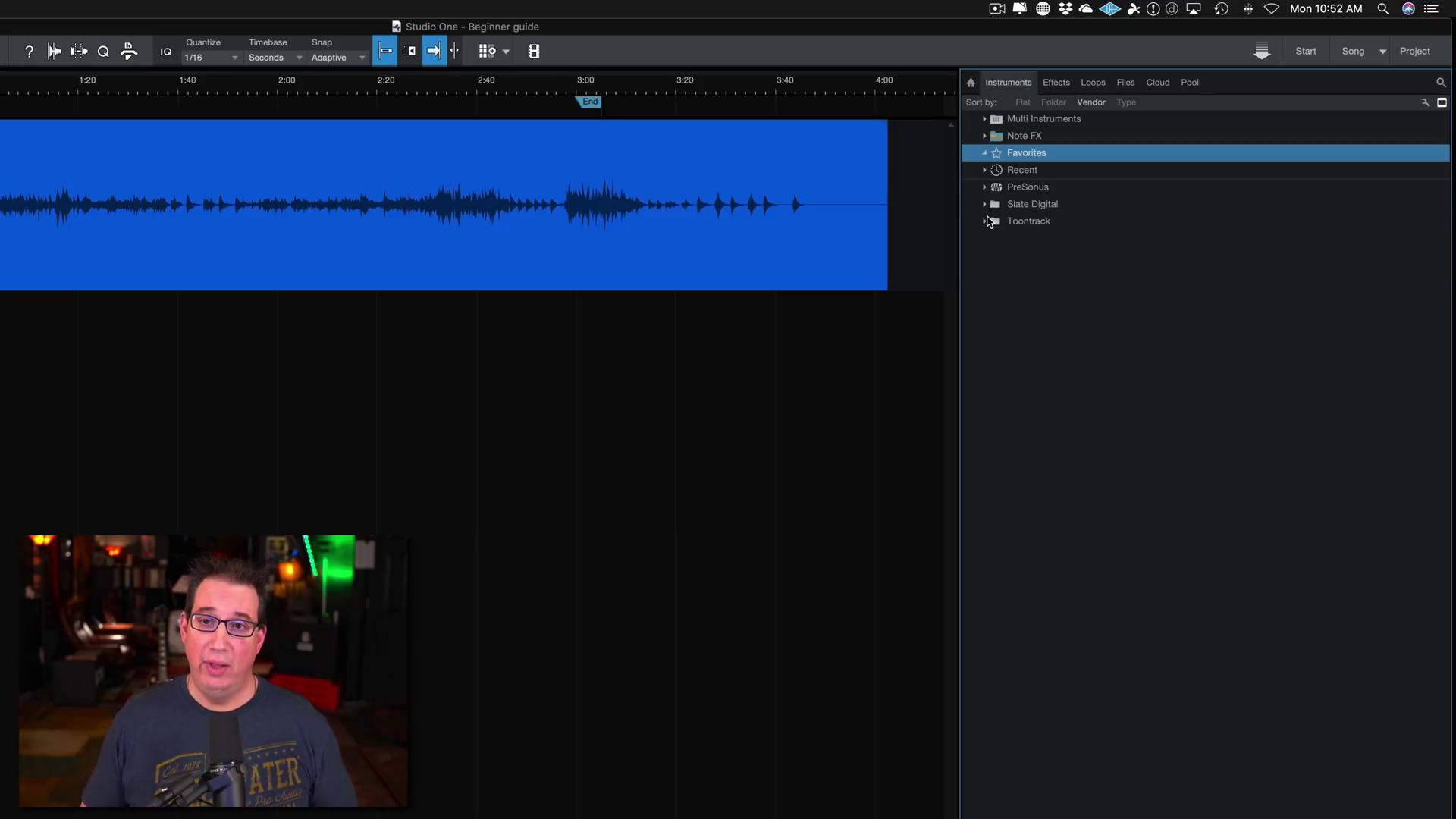
{"action": "left_click", "coordinate": [984, 171]}
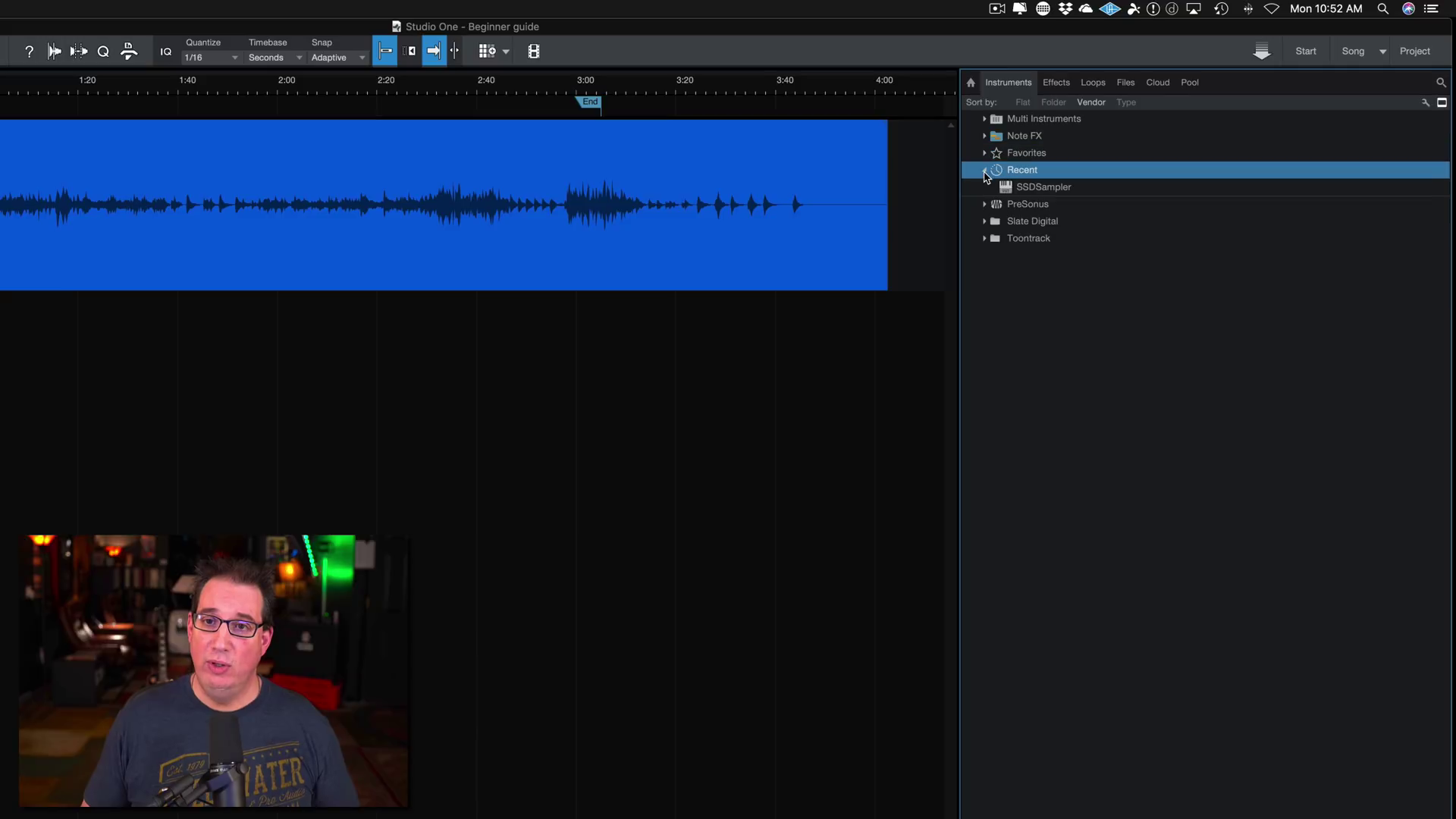
{"action": "left_click", "coordinate": [1014, 188]}
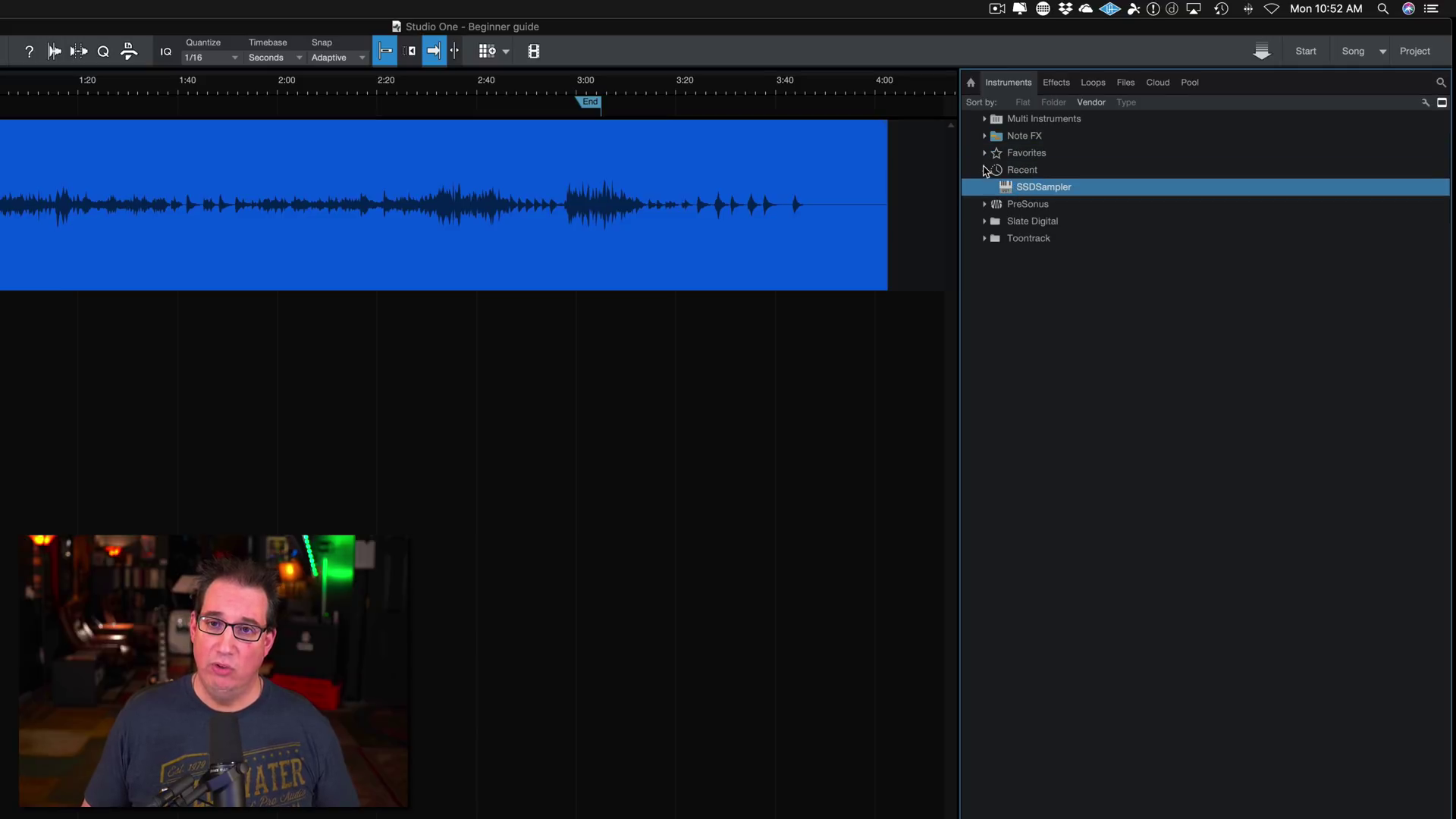
{"action": "left_click", "coordinate": [984, 170]}
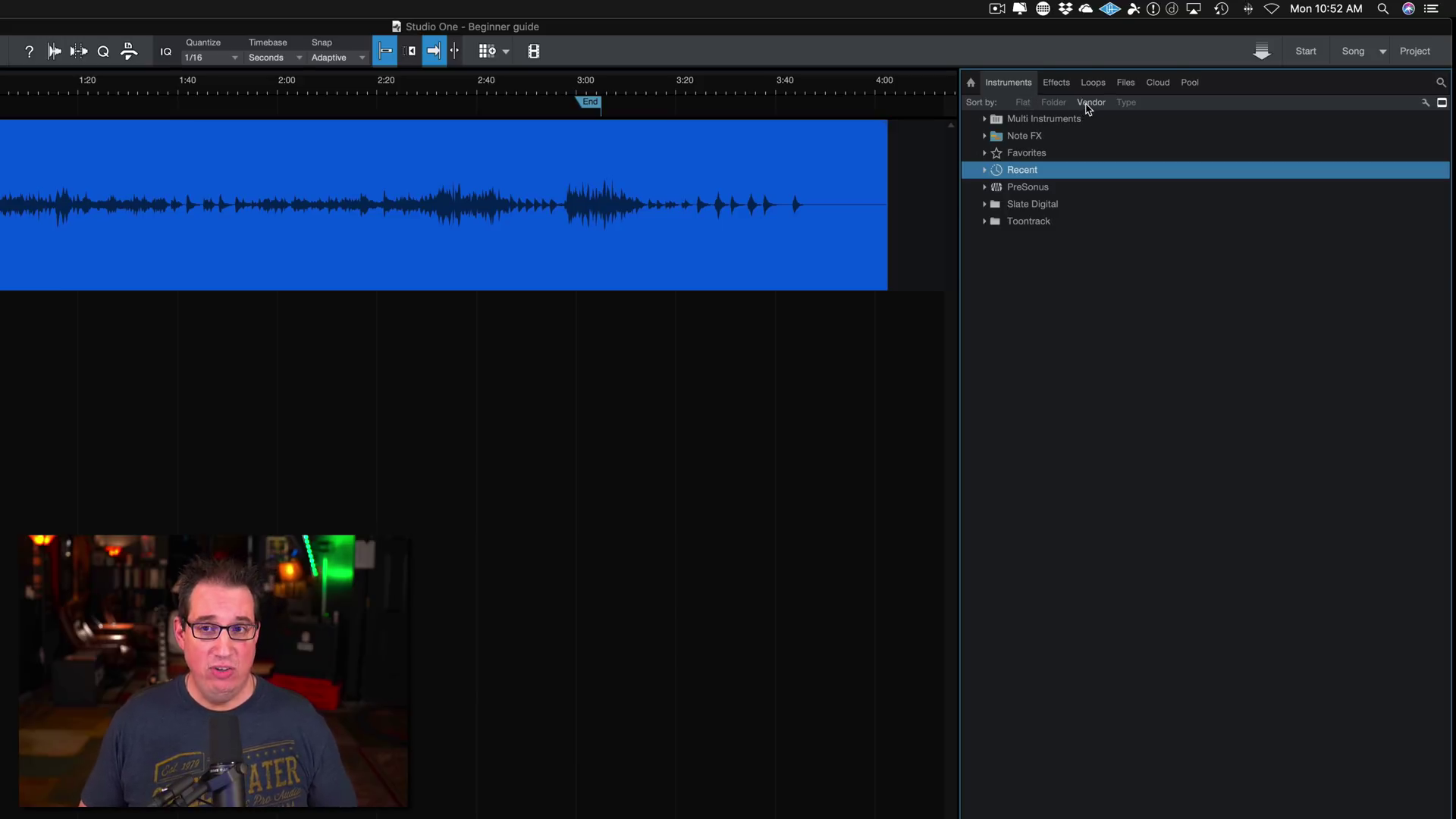
Step: Try the Flat, Folder, Vendor and Type sort options for instruments, ending on Vendor
{"action": "left_click", "coordinate": [1023, 102]}
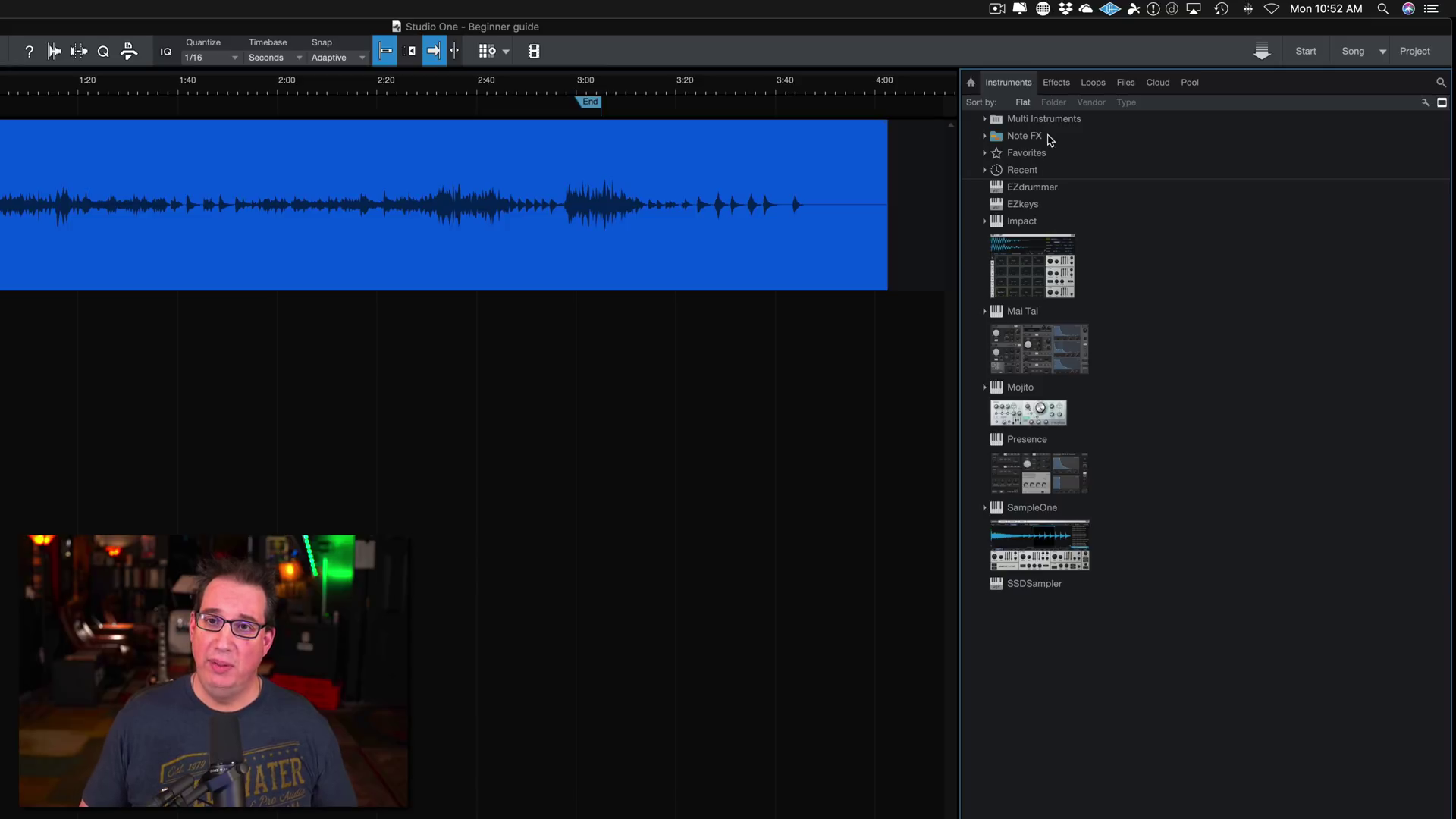
{"action": "left_click", "coordinate": [1048, 106]}
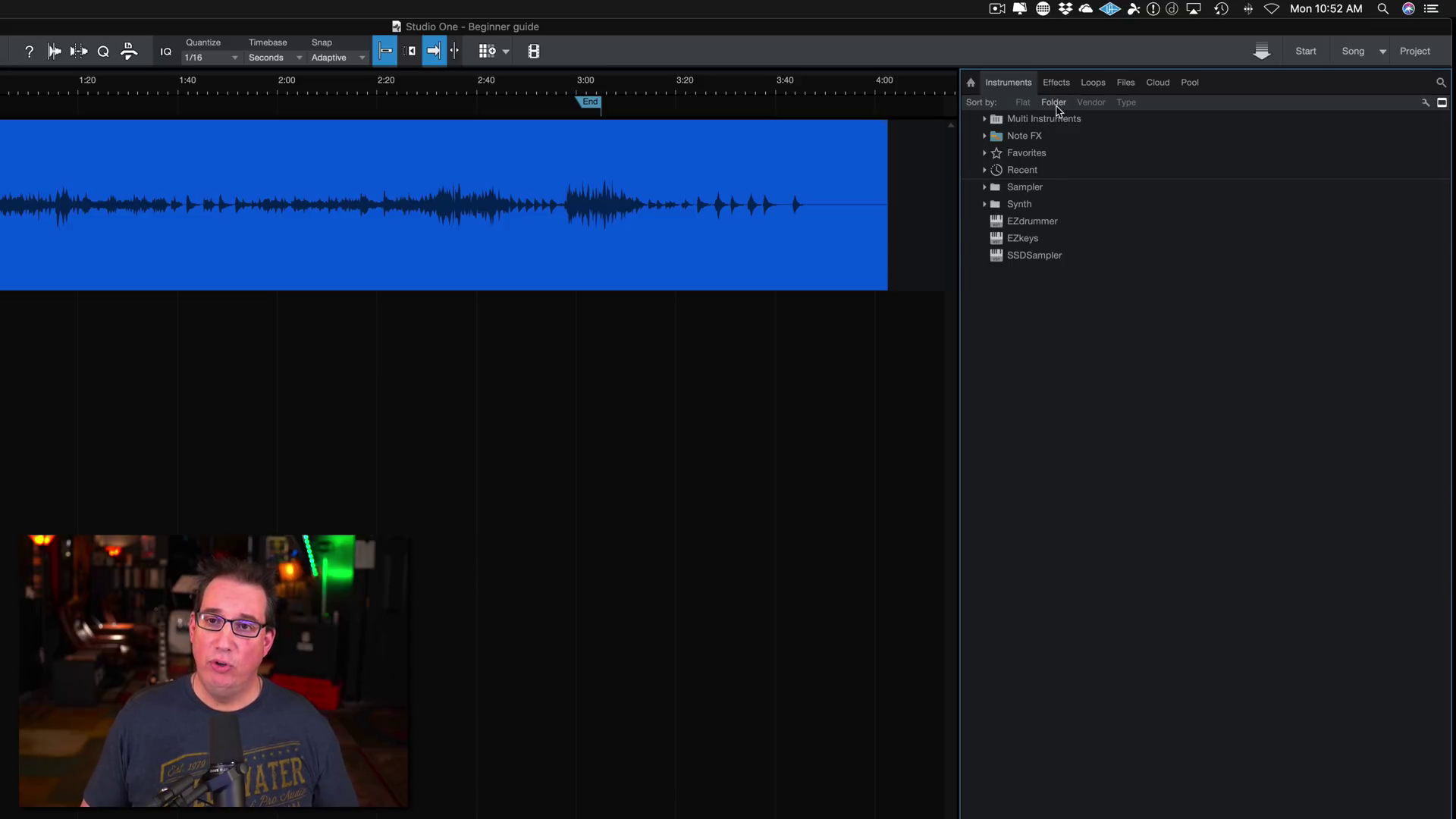
{"action": "left_click", "coordinate": [1092, 108]}
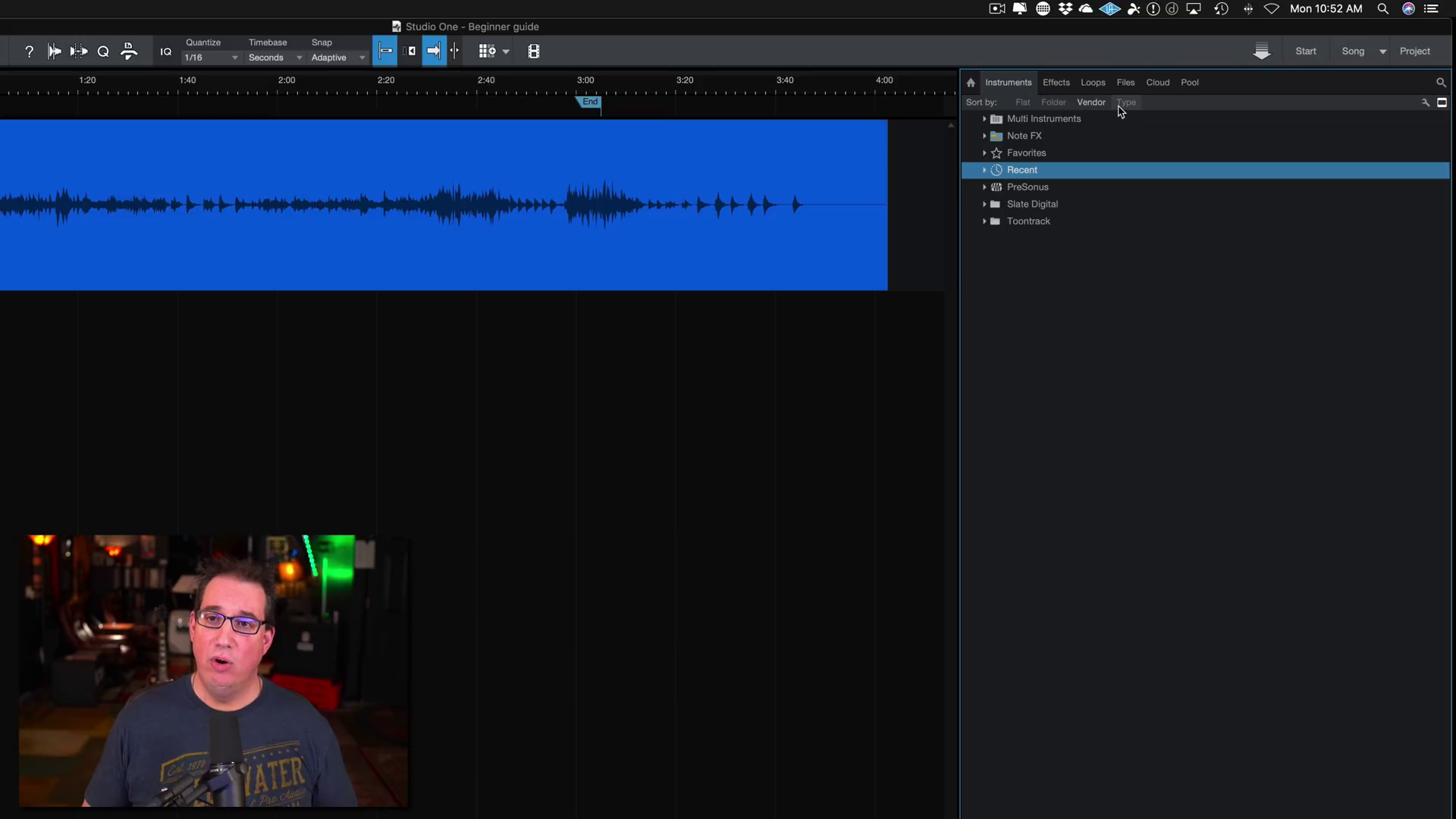
{"action": "left_click", "coordinate": [1122, 106]}
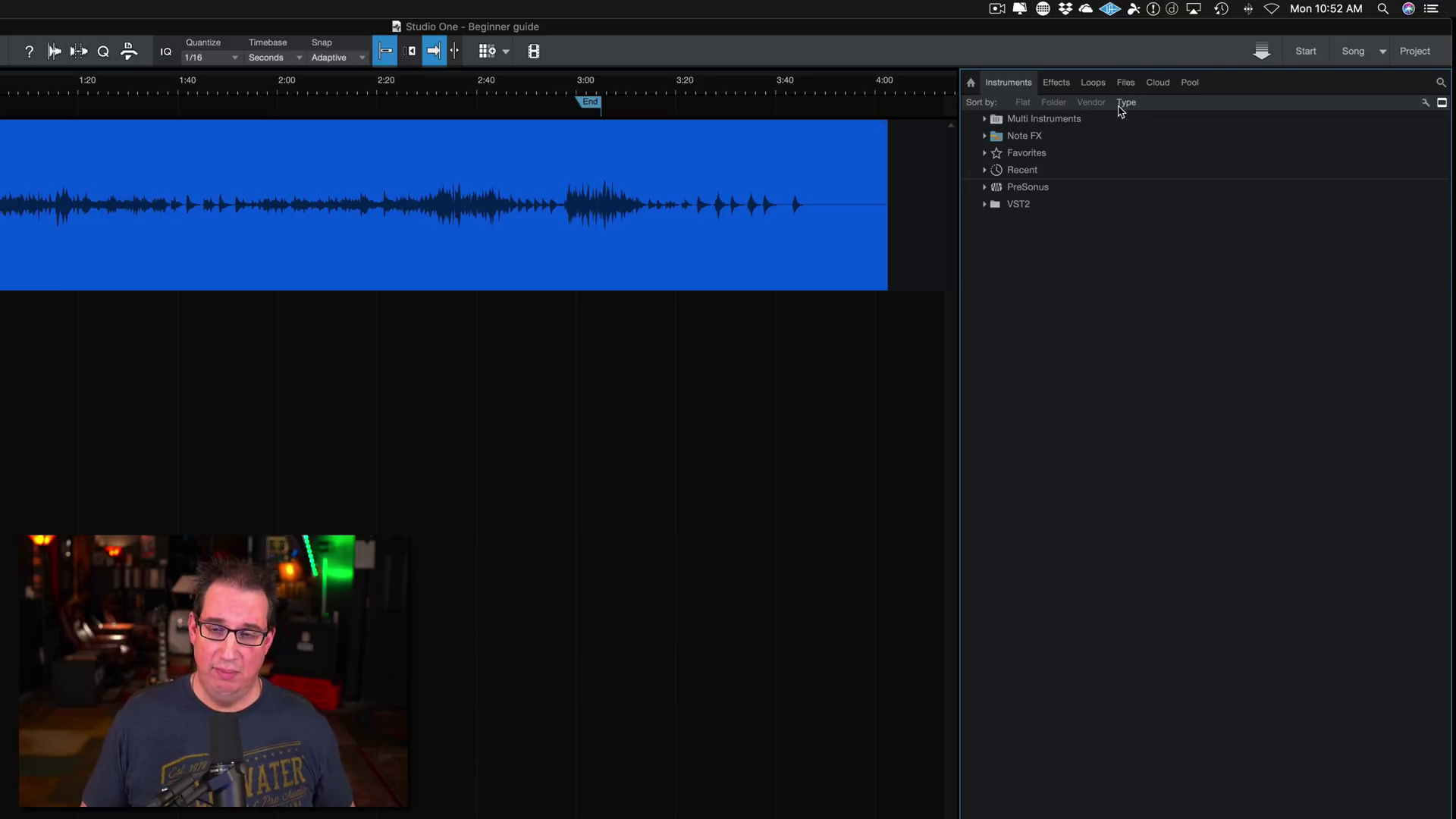
{"action": "left_click", "coordinate": [1092, 106]}
{"action": "left_click", "coordinate": [1053, 103]}
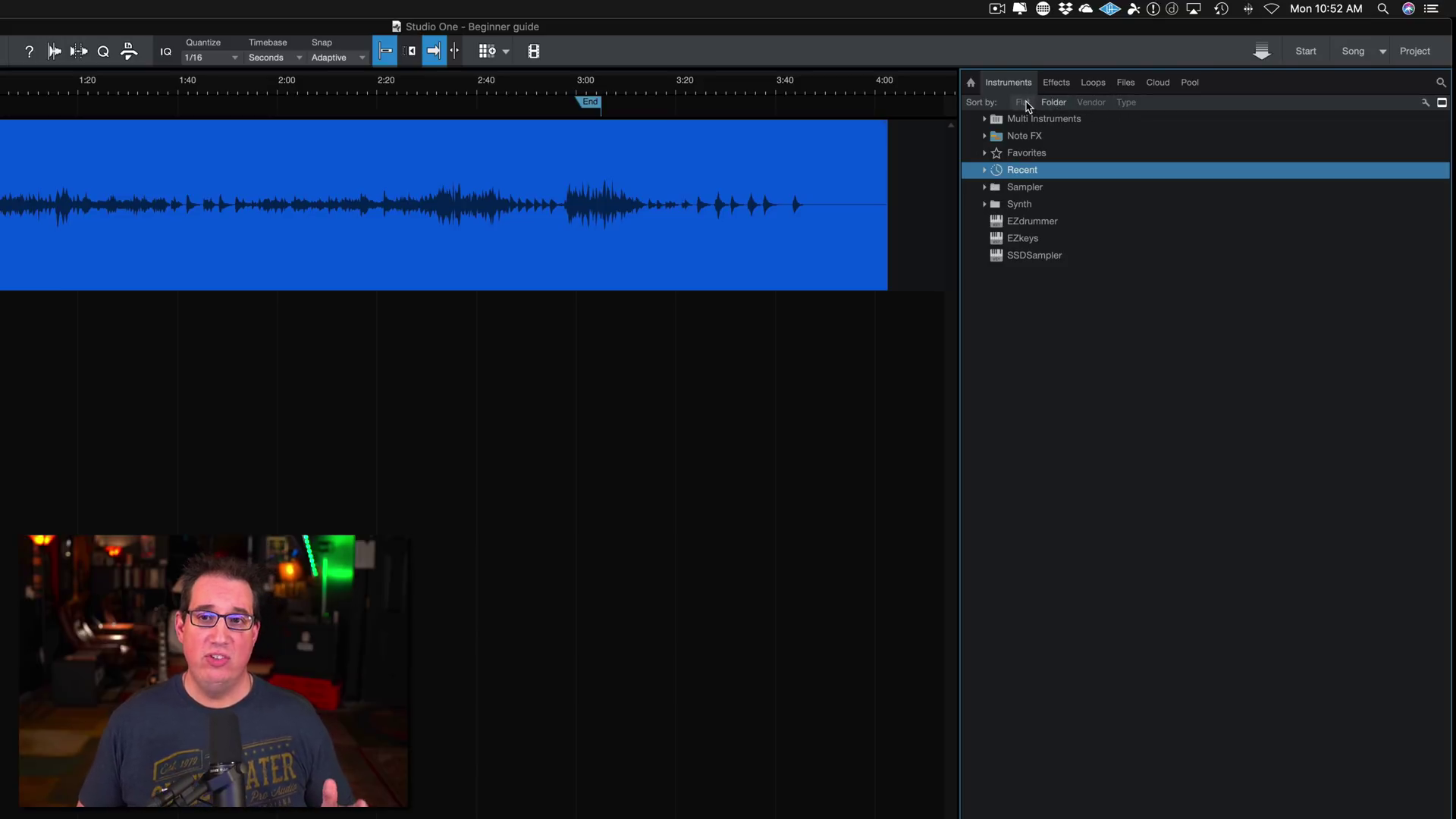
{"action": "left_click", "coordinate": [1023, 104]}
{"action": "left_click", "coordinate": [1086, 105]}
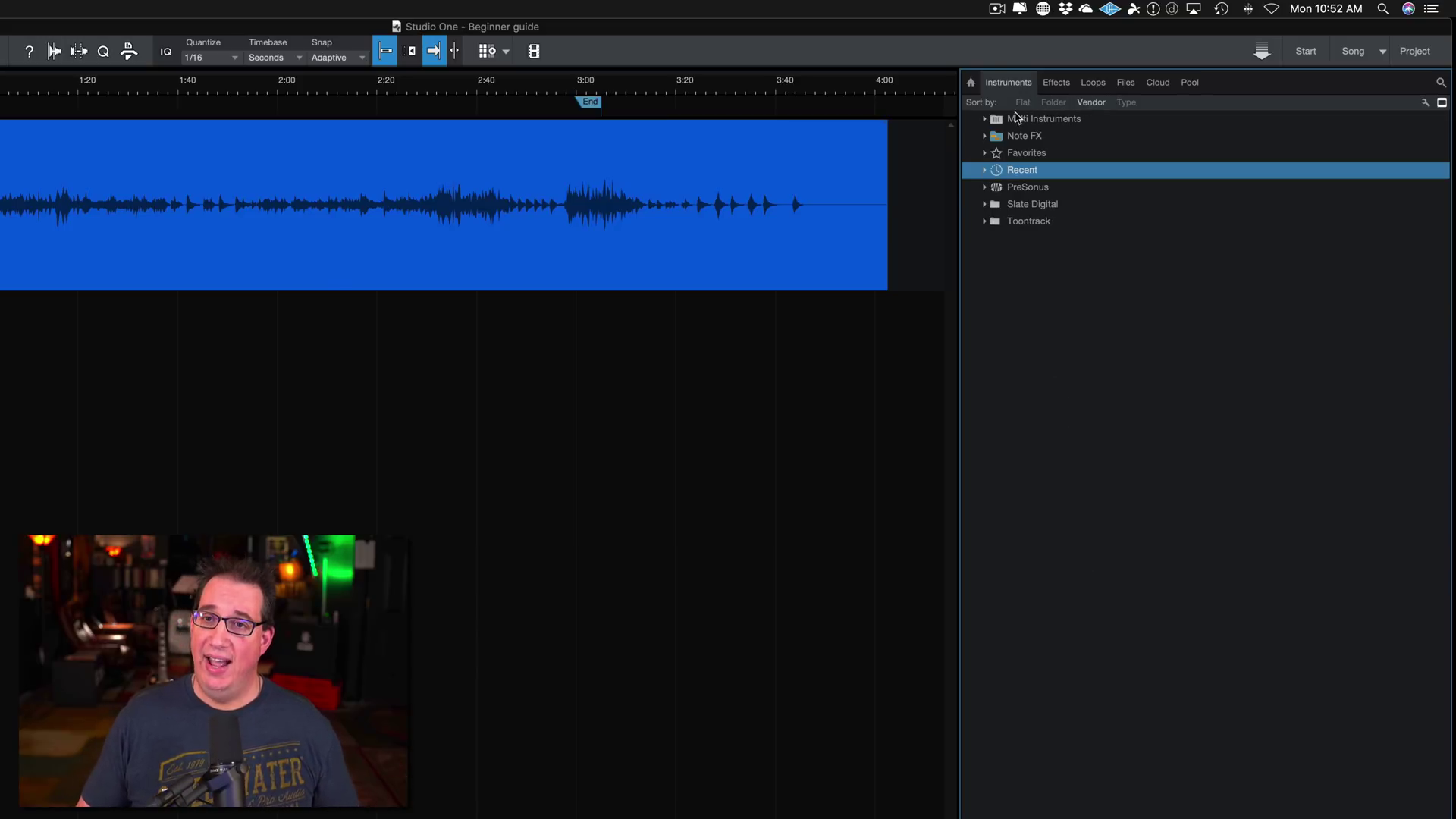
Step: Show the Effects tab and inspect the Scuffham Amps, Slate Digital and PreSonus vendor folders
{"action": "left_click", "coordinate": [1058, 85]}
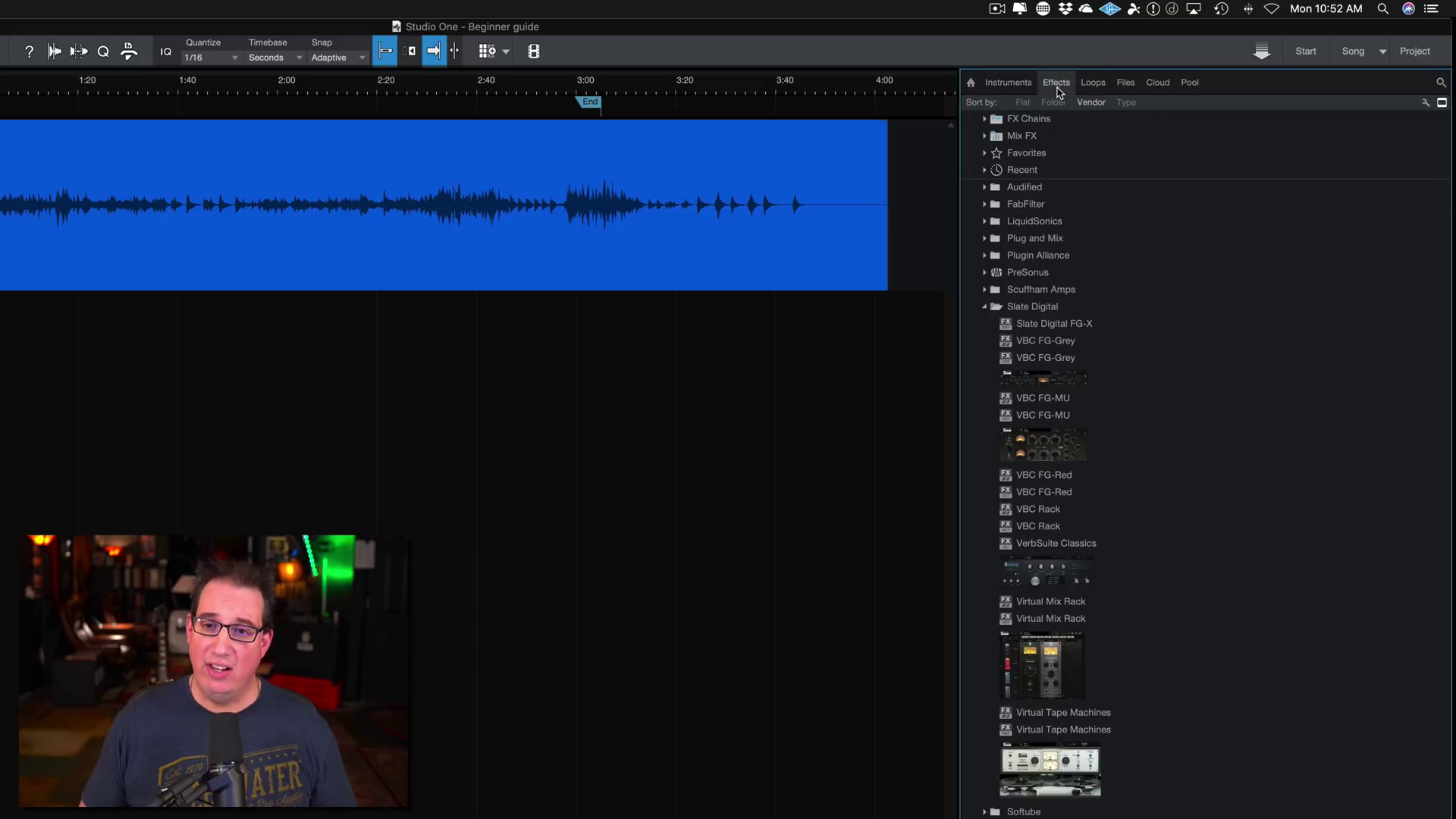
{"action": "left_click", "coordinate": [987, 294]}
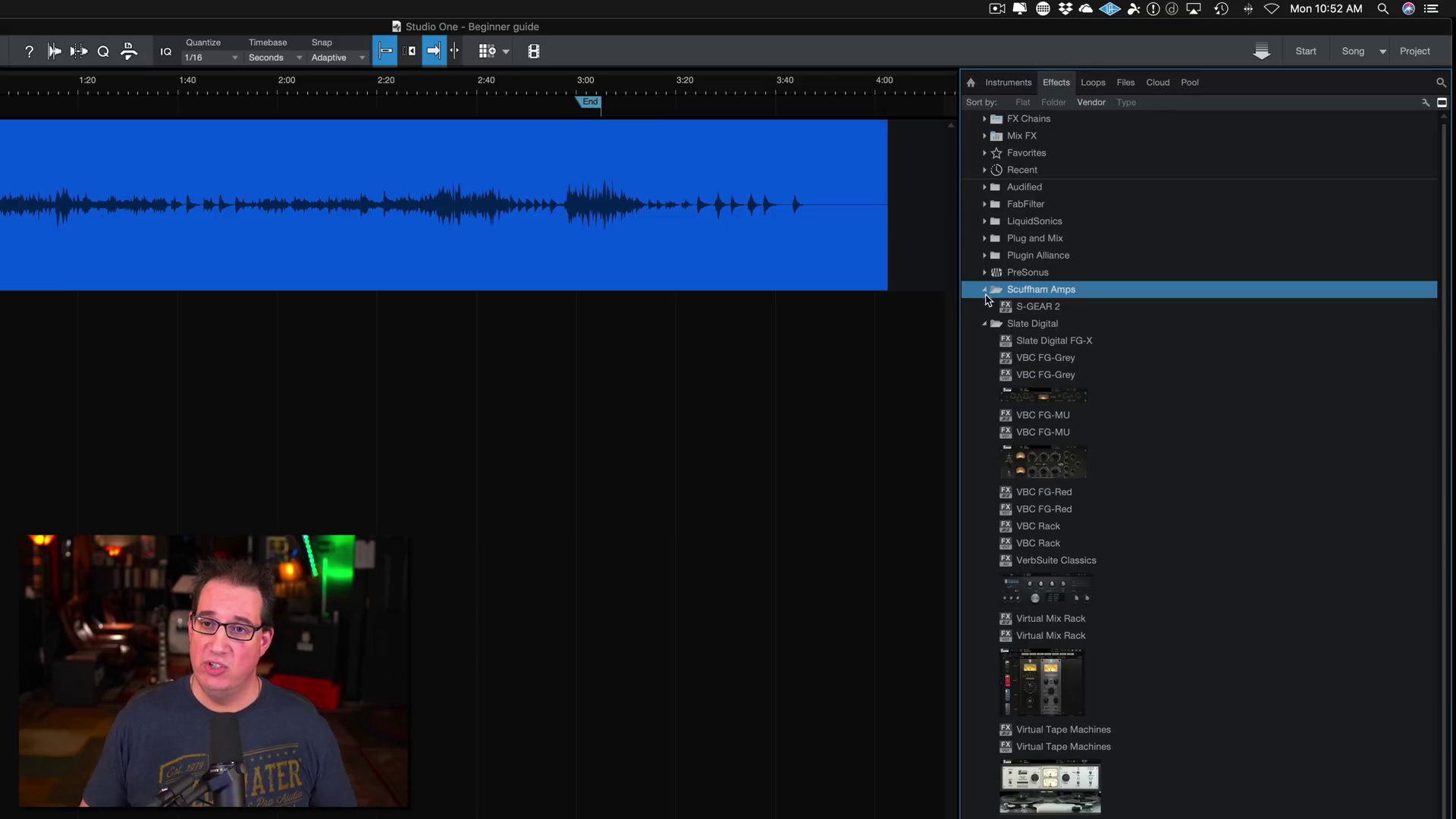
{"action": "left_click", "coordinate": [986, 307]}
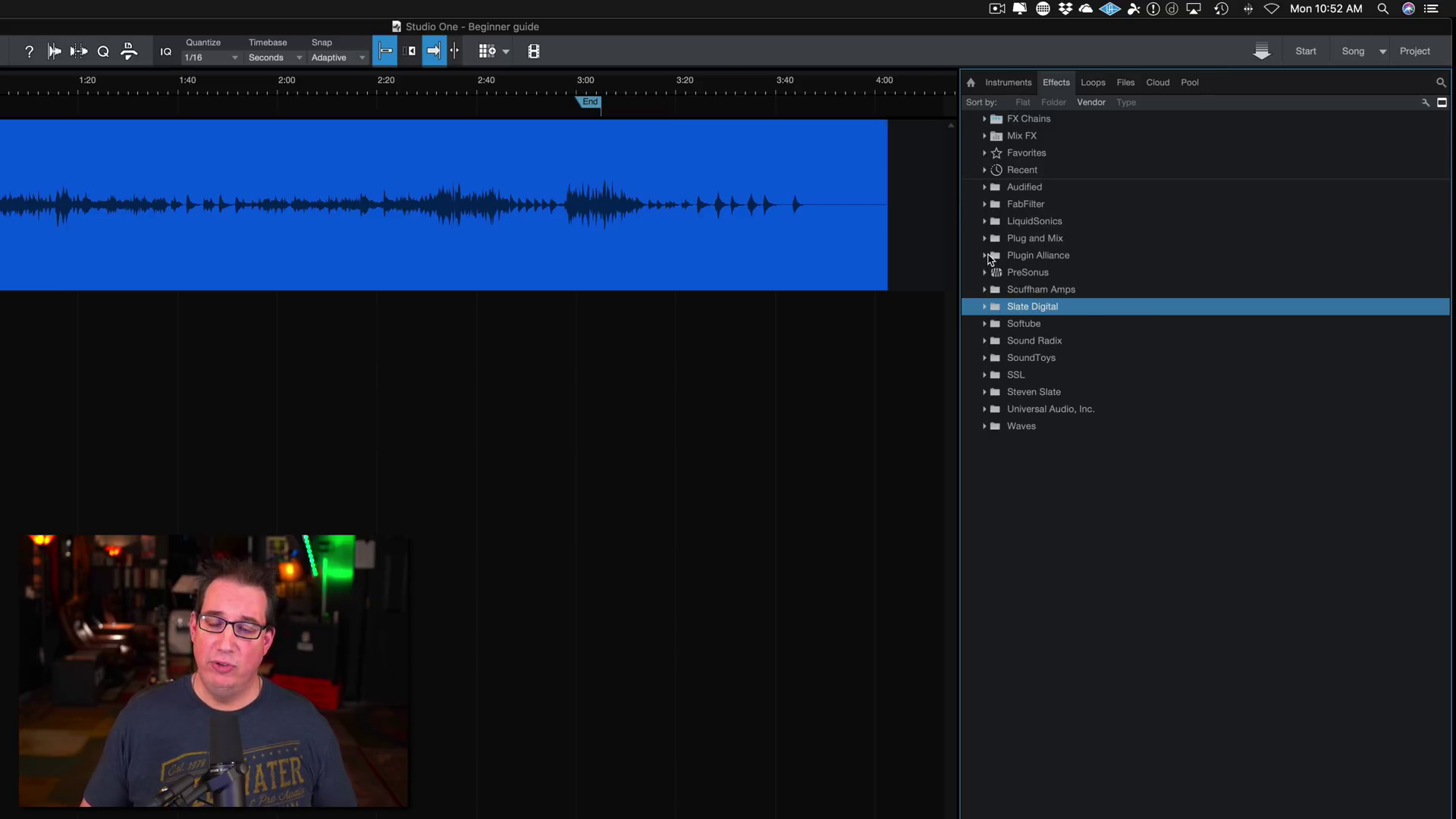
{"action": "left_click", "coordinate": [985, 290]}
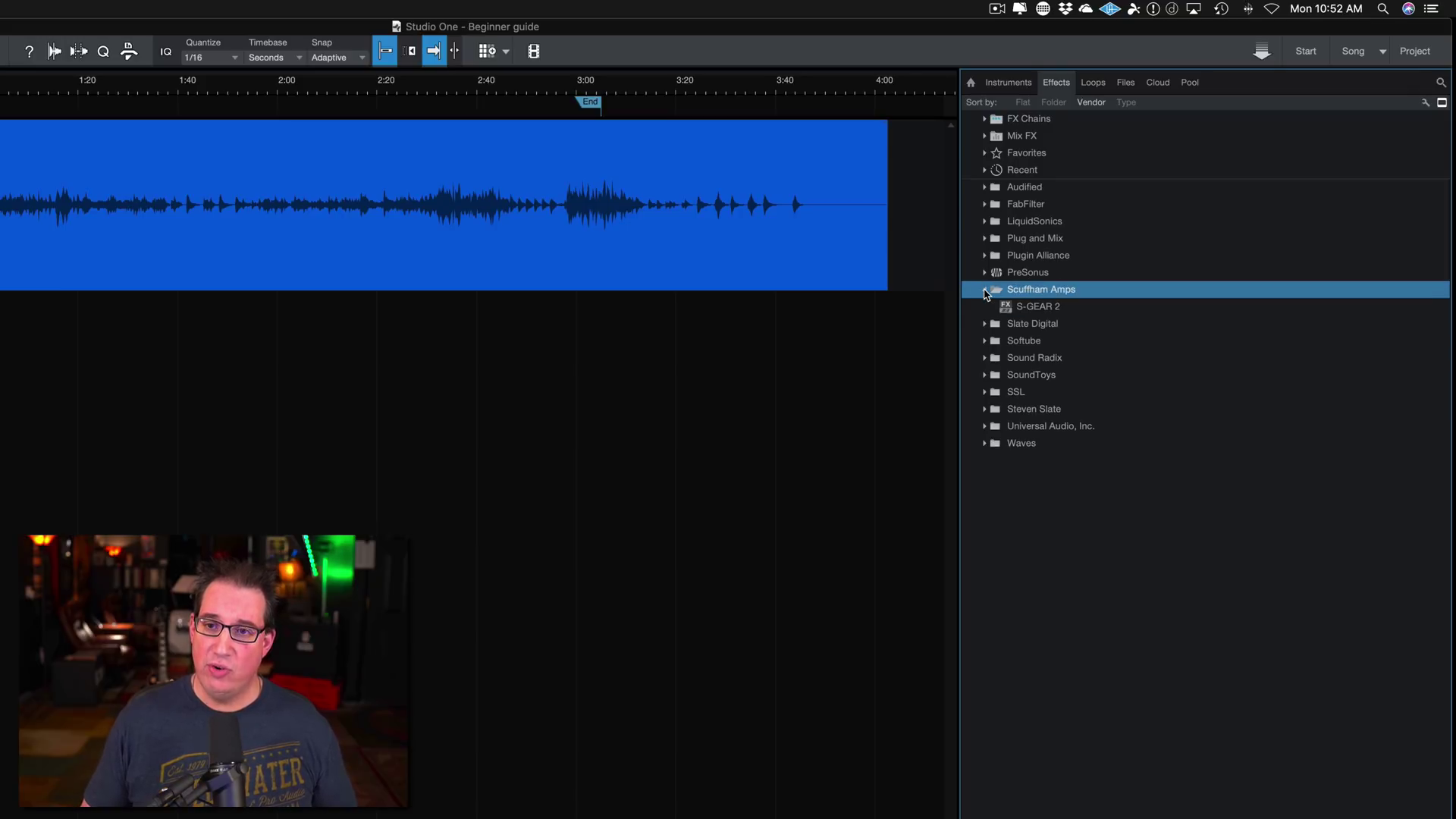
{"action": "left_click", "coordinate": [985, 290]}
{"action": "left_click", "coordinate": [985, 272]}
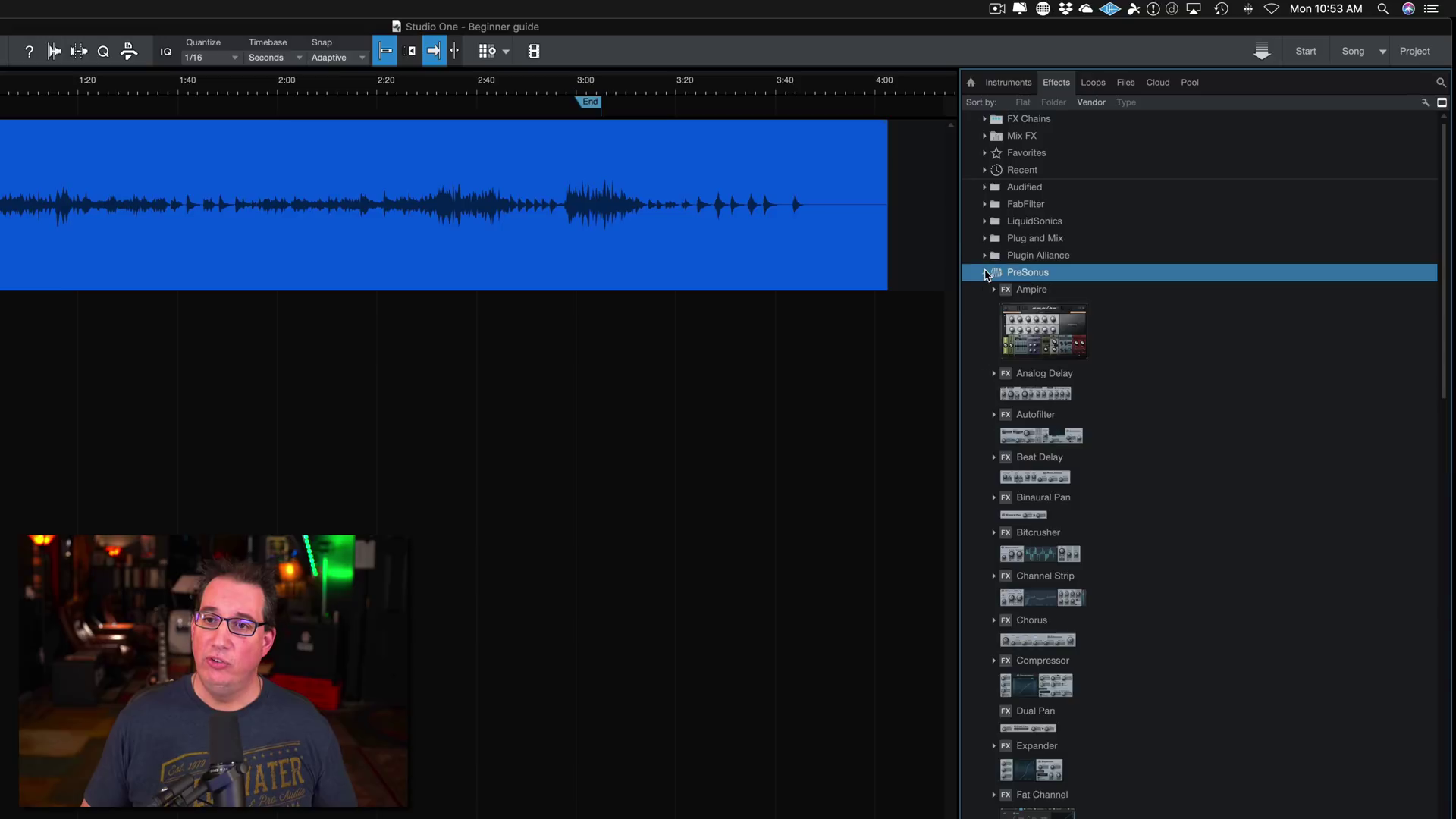
{"action": "left_click", "coordinate": [986, 273]}
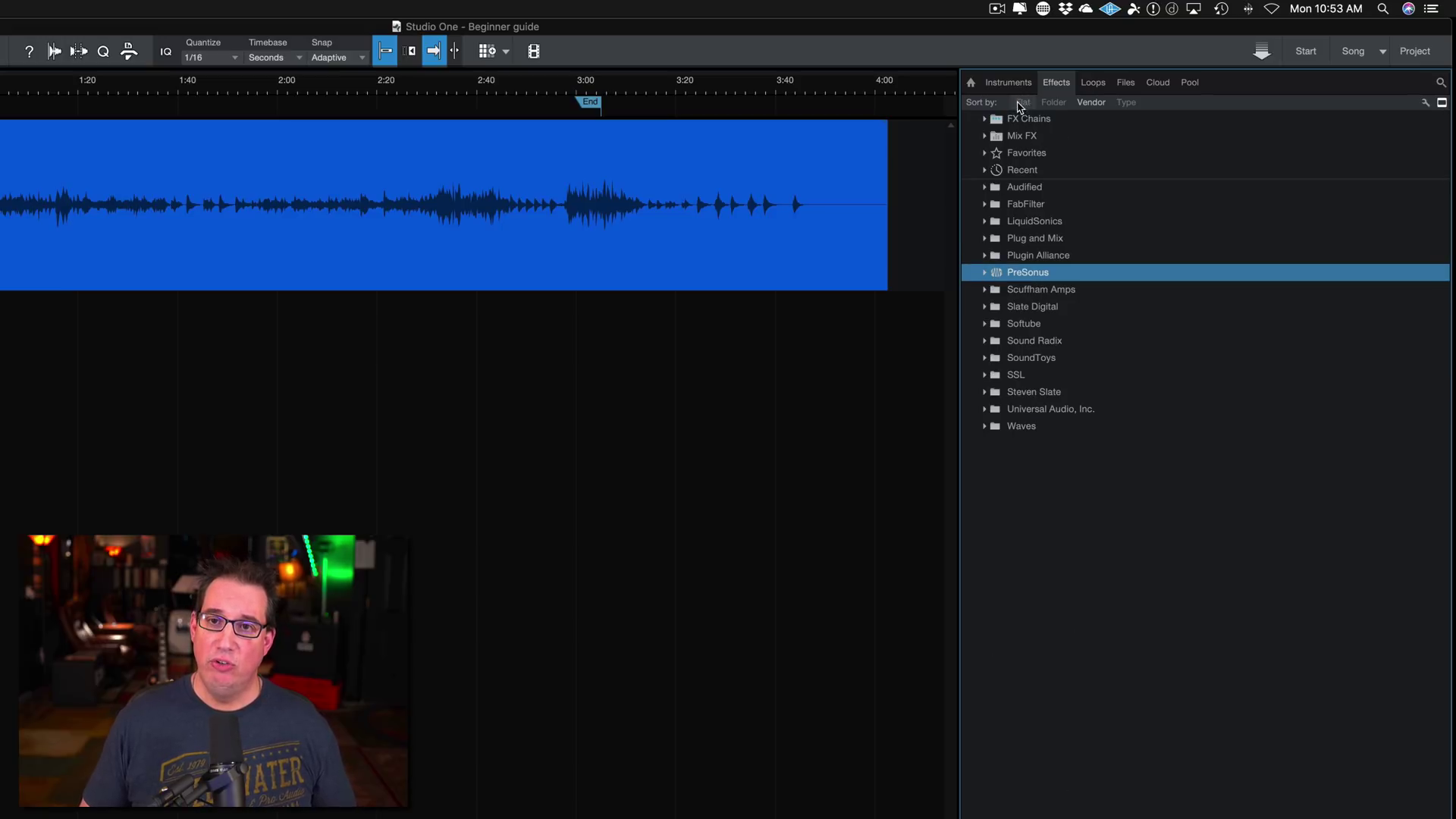
Step: Sort effects by Folder, Vendor, then Type, and peek inside FX Chains
{"action": "left_click", "coordinate": [1054, 104]}
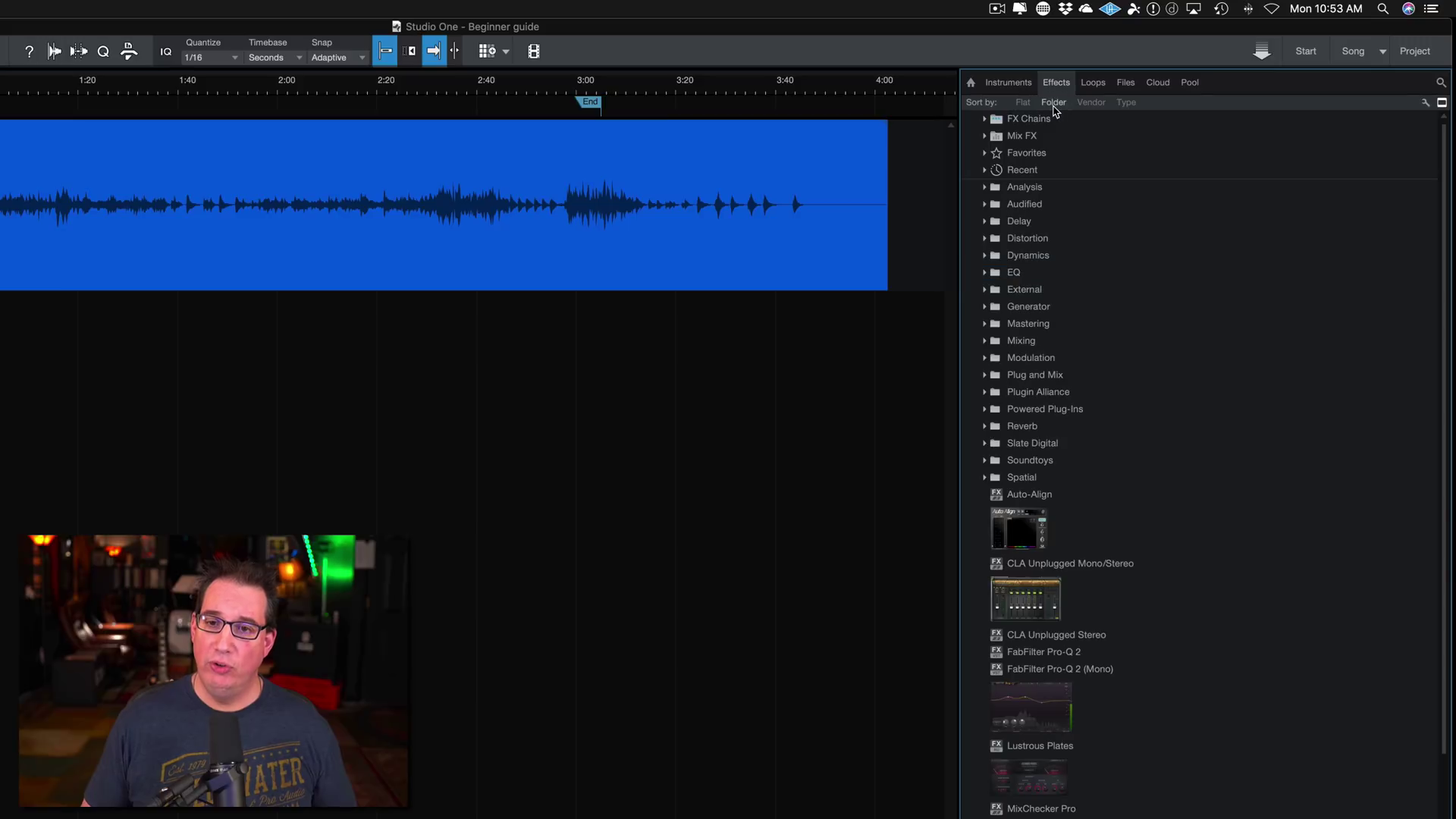
{"action": "left_click", "coordinate": [1092, 104]}
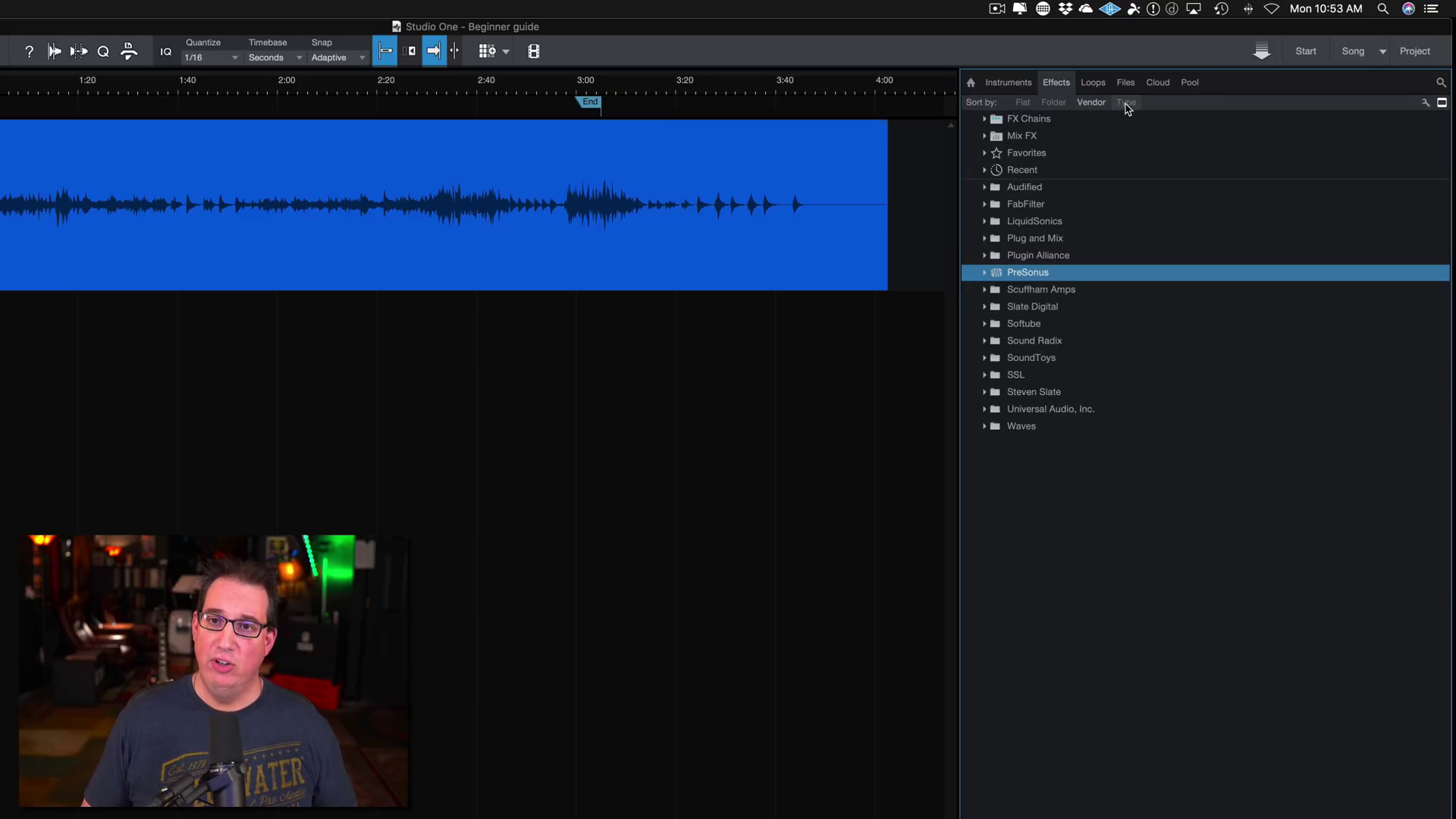
{"action": "left_click", "coordinate": [1126, 103]}
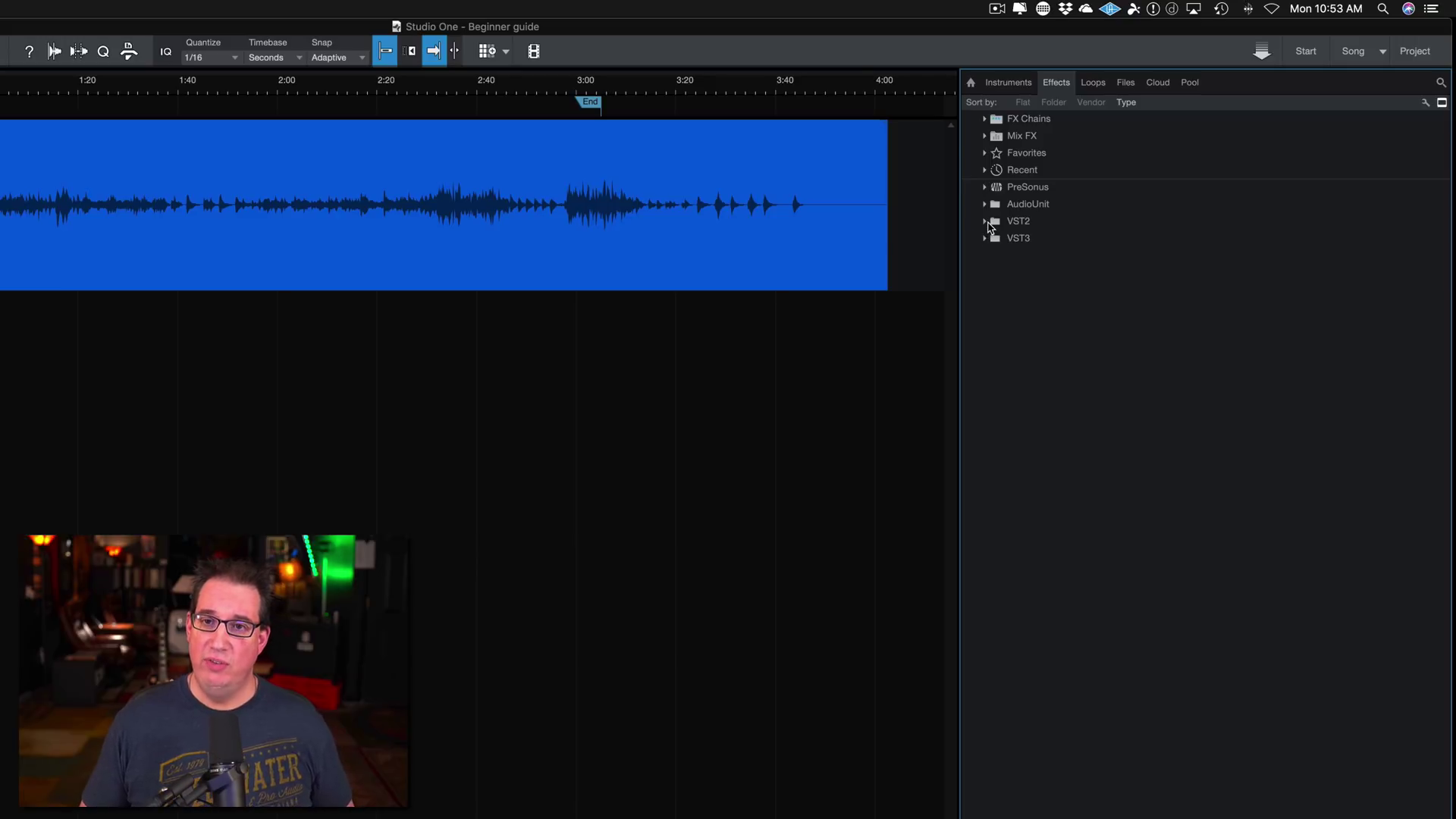
{"action": "left_click", "coordinate": [1091, 117]}
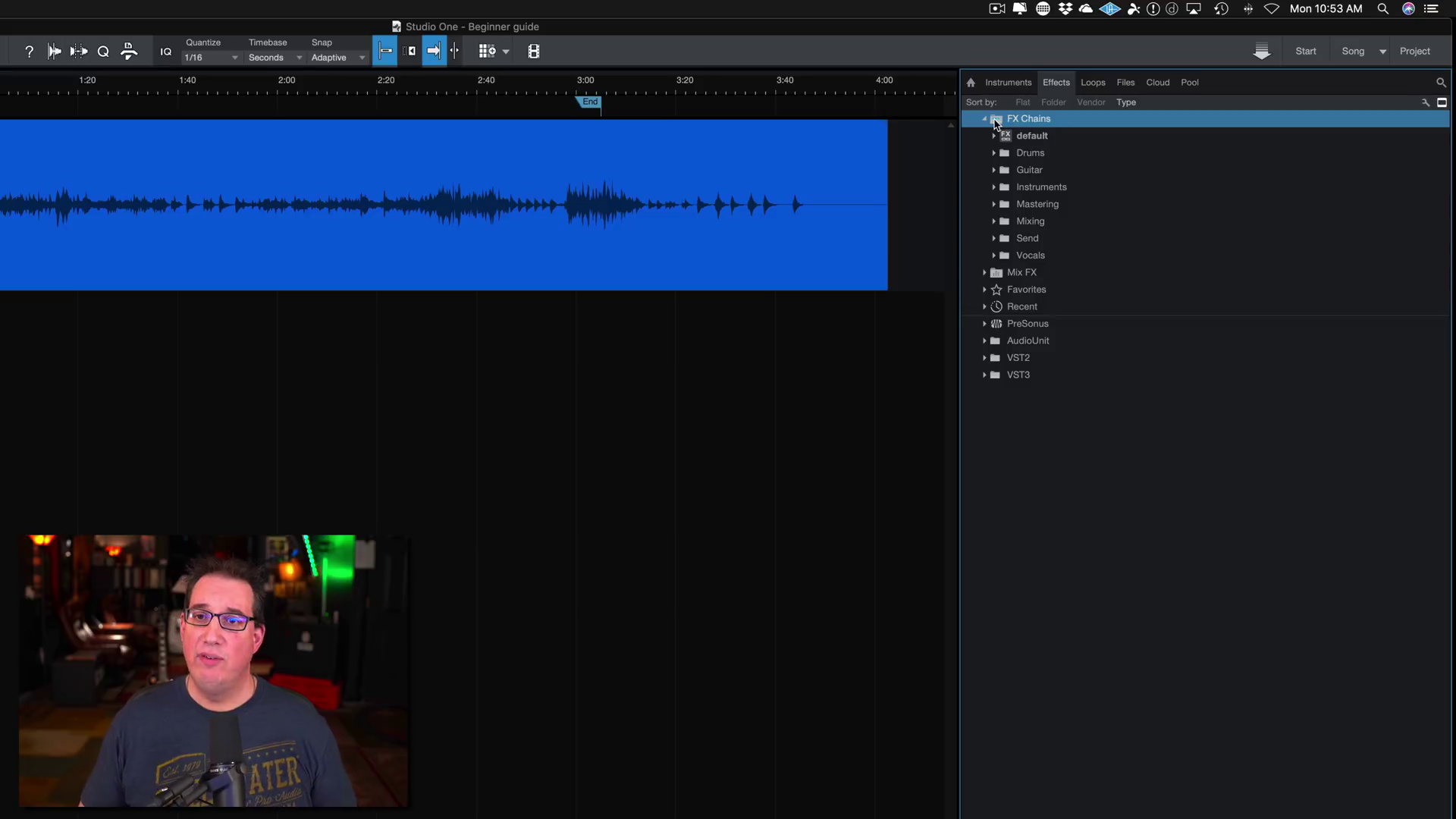
{"action": "left_click", "coordinate": [984, 119]}
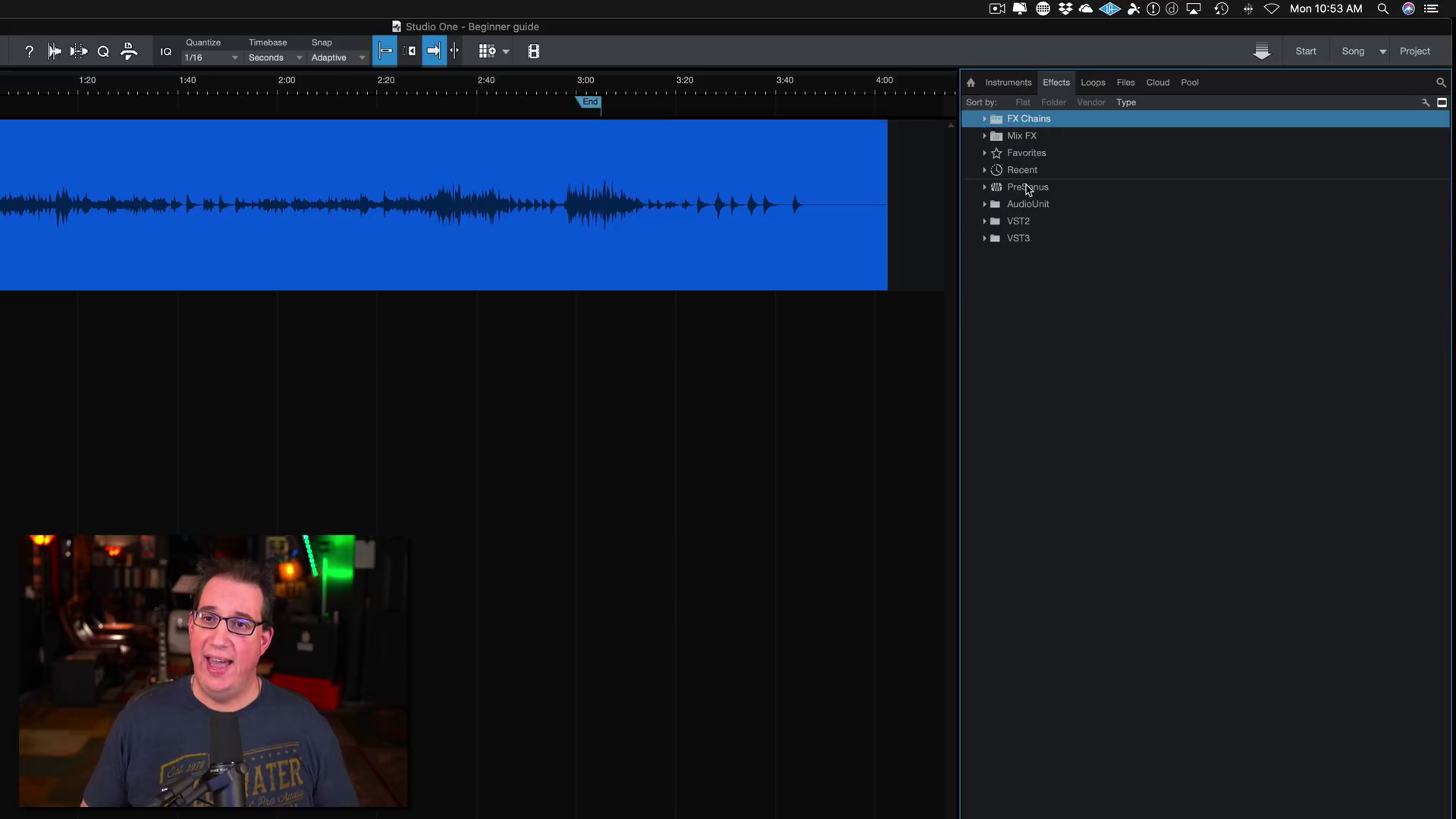
Step: Switch the Browser to the Loops tab
{"action": "left_click", "coordinate": [1098, 87]}
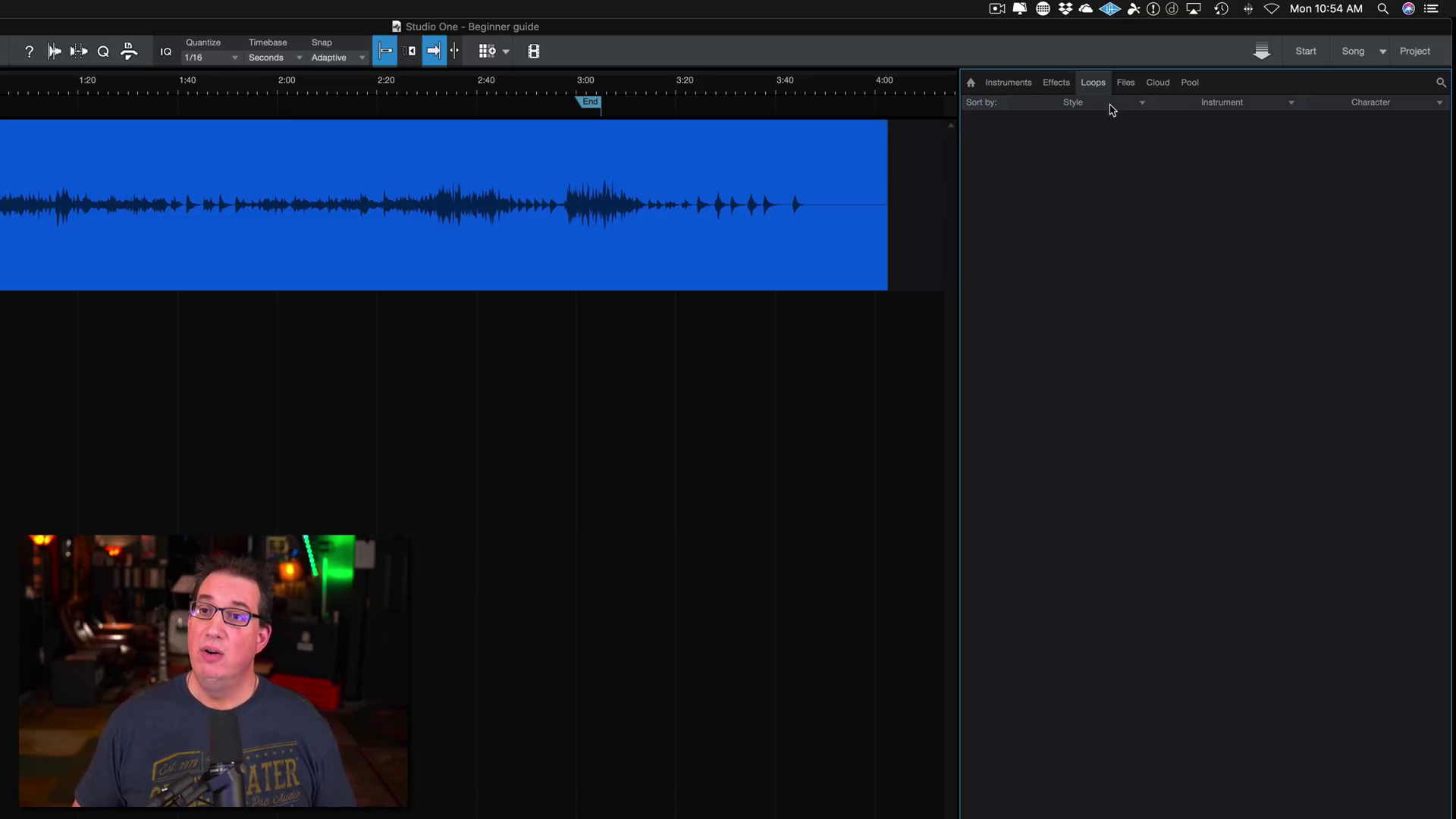
Step: Show the Files tab and collapse the Desktop folder's subfolders
{"action": "left_click", "coordinate": [1125, 85]}
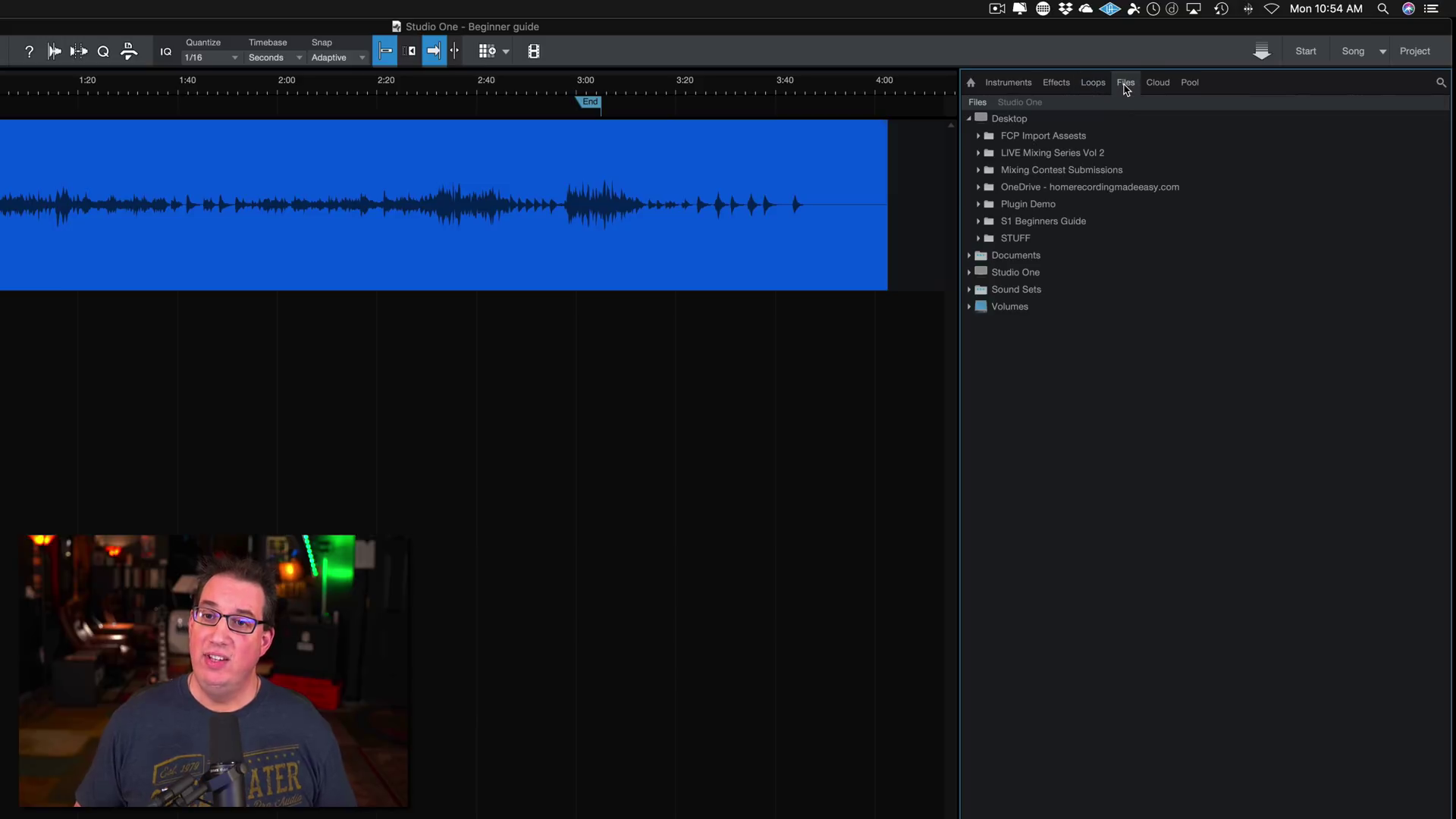
{"action": "left_click", "coordinate": [968, 122]}
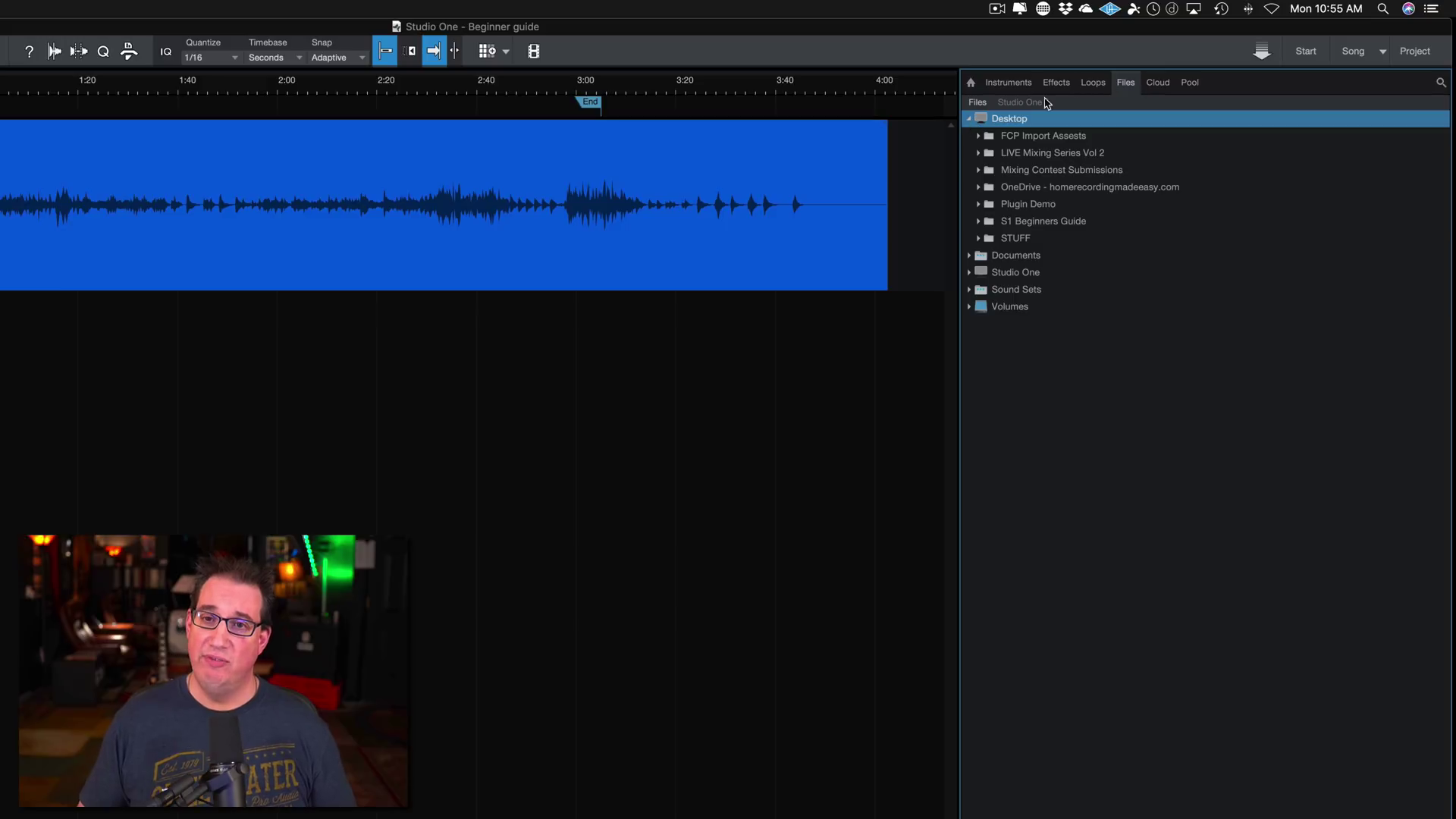
{"action": "left_click", "coordinate": [970, 119]}
Step: Switch to the Cloud tab, expand PreSonus Shop, and sign in to the Shop
{"action": "left_click", "coordinate": [1158, 85]}
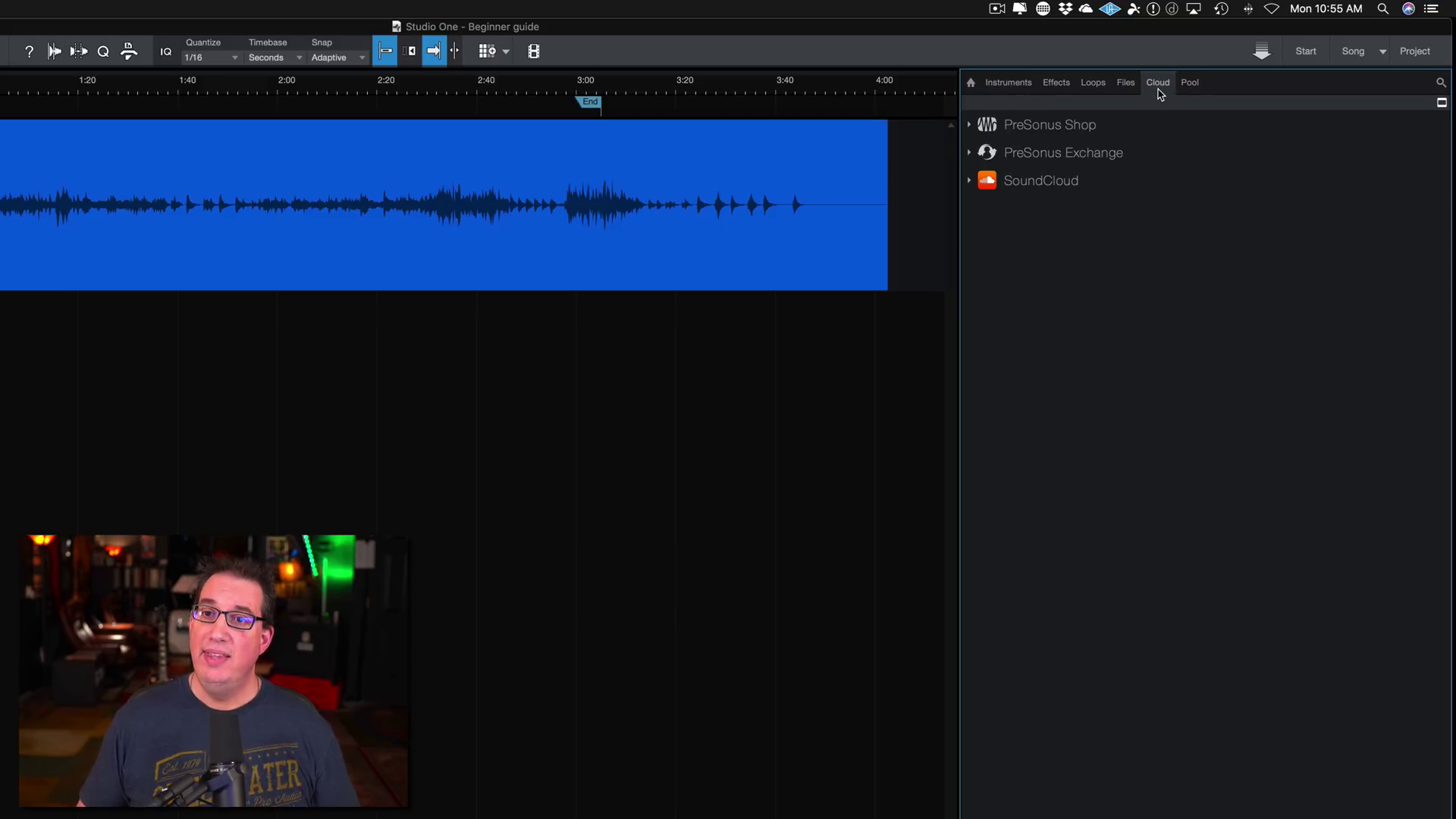
{"action": "left_click", "coordinate": [986, 127]}
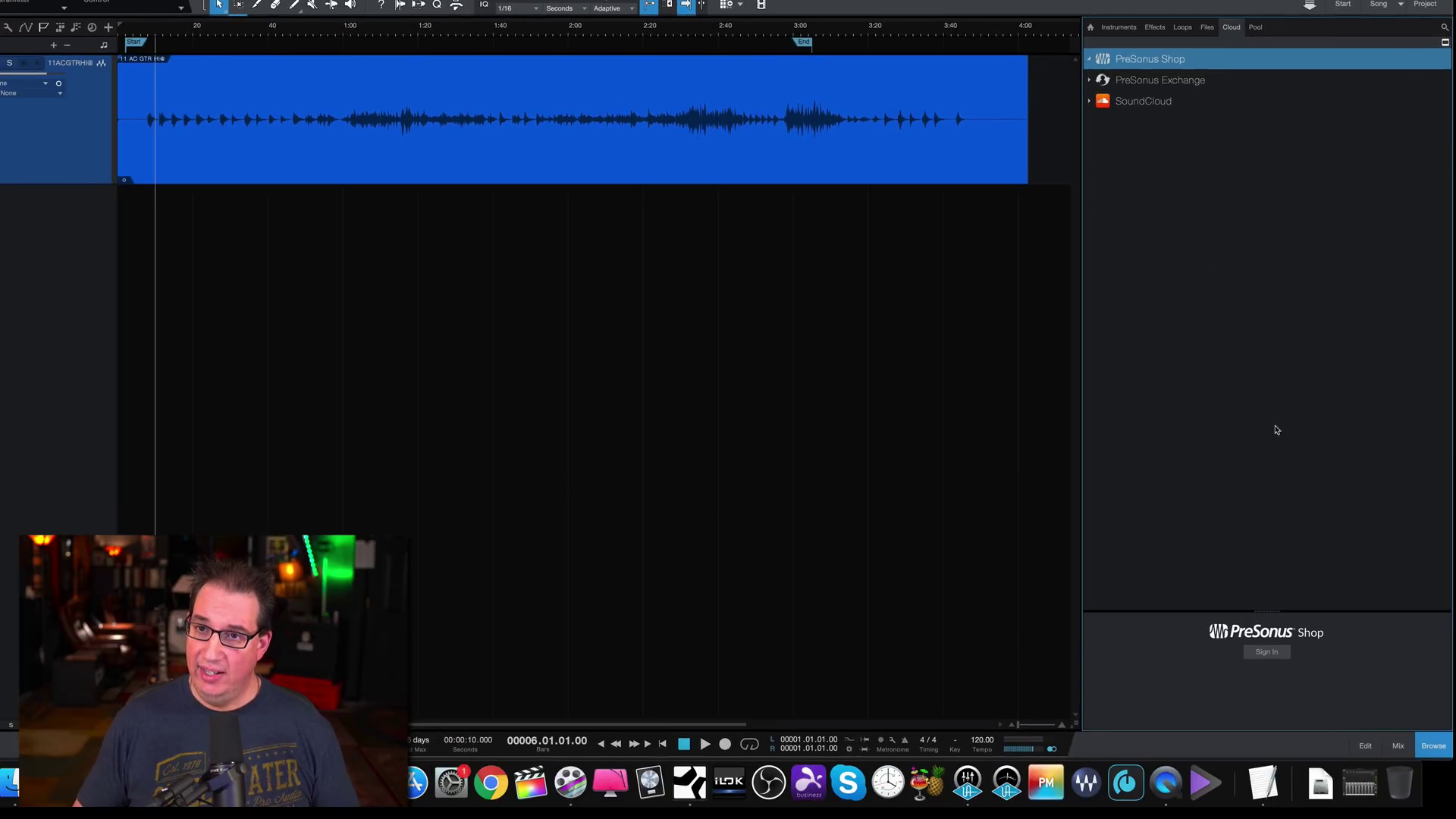
{"action": "left_click", "coordinate": [1268, 653]}
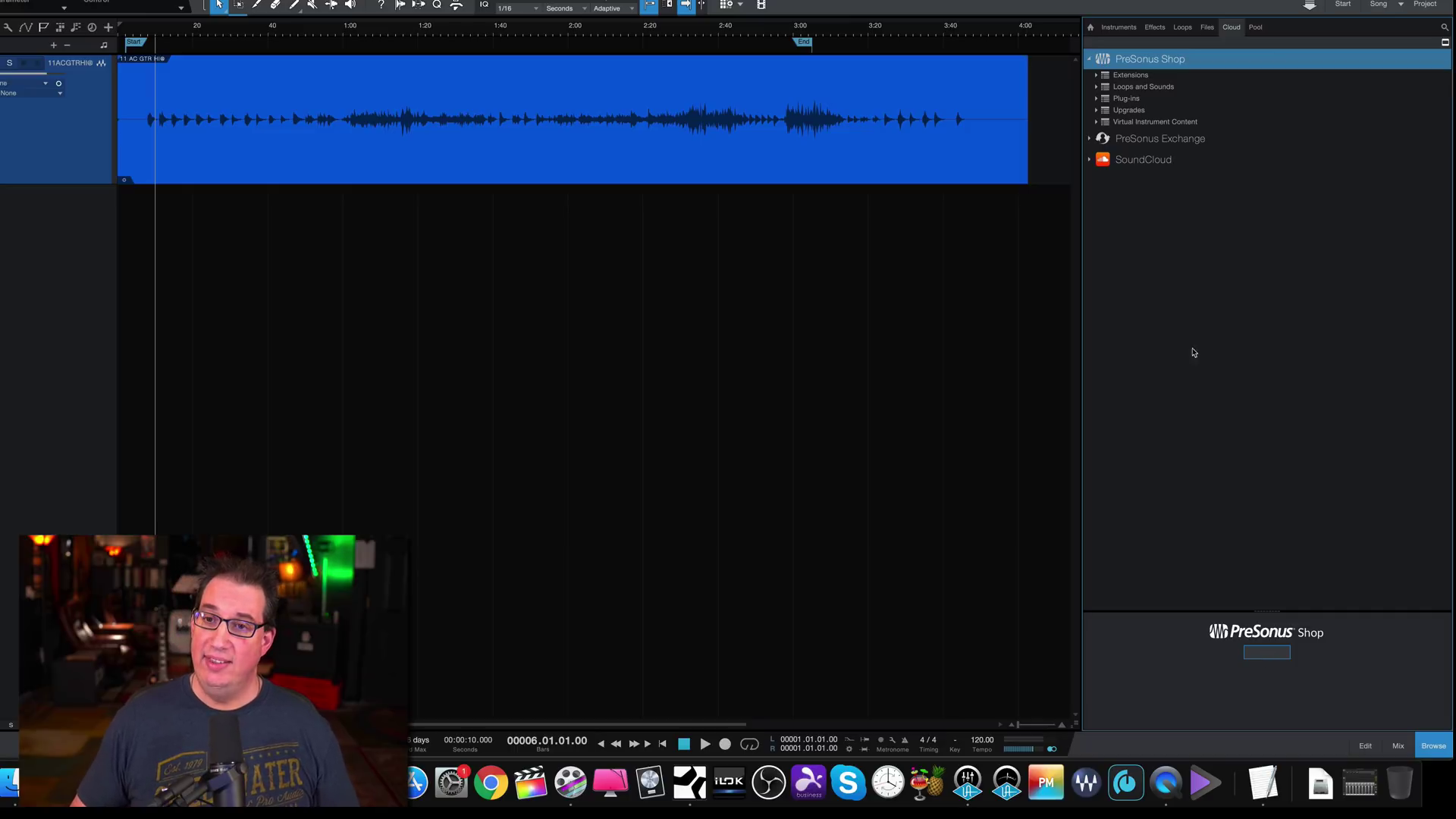
Step: Browse Loops and Sounds, viewing 20th Century Synth Box Vol. 1 and an Analog Model Machine pack
{"action": "left_click", "coordinate": [1098, 88]}
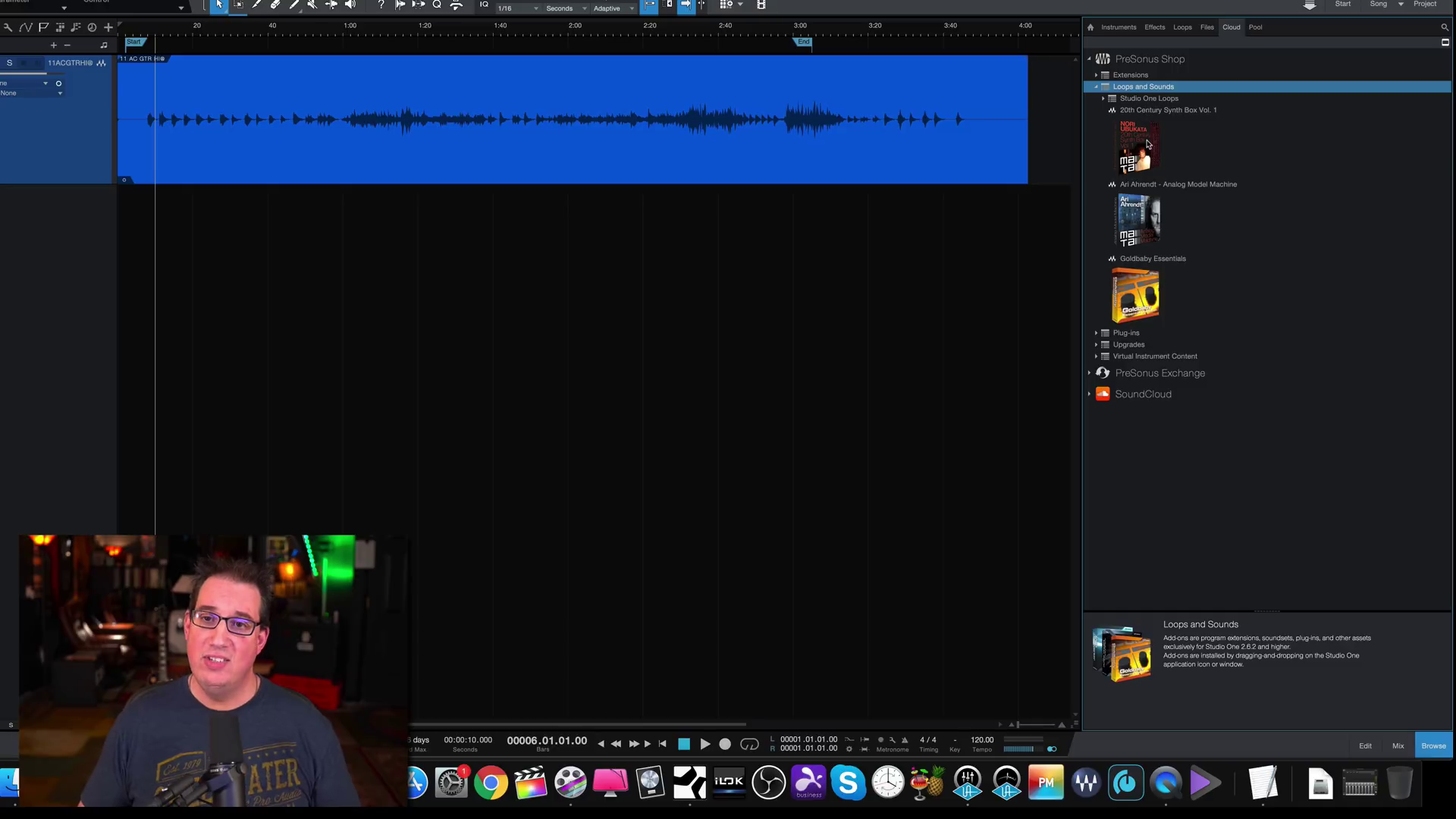
{"action": "left_click", "coordinate": [1137, 150]}
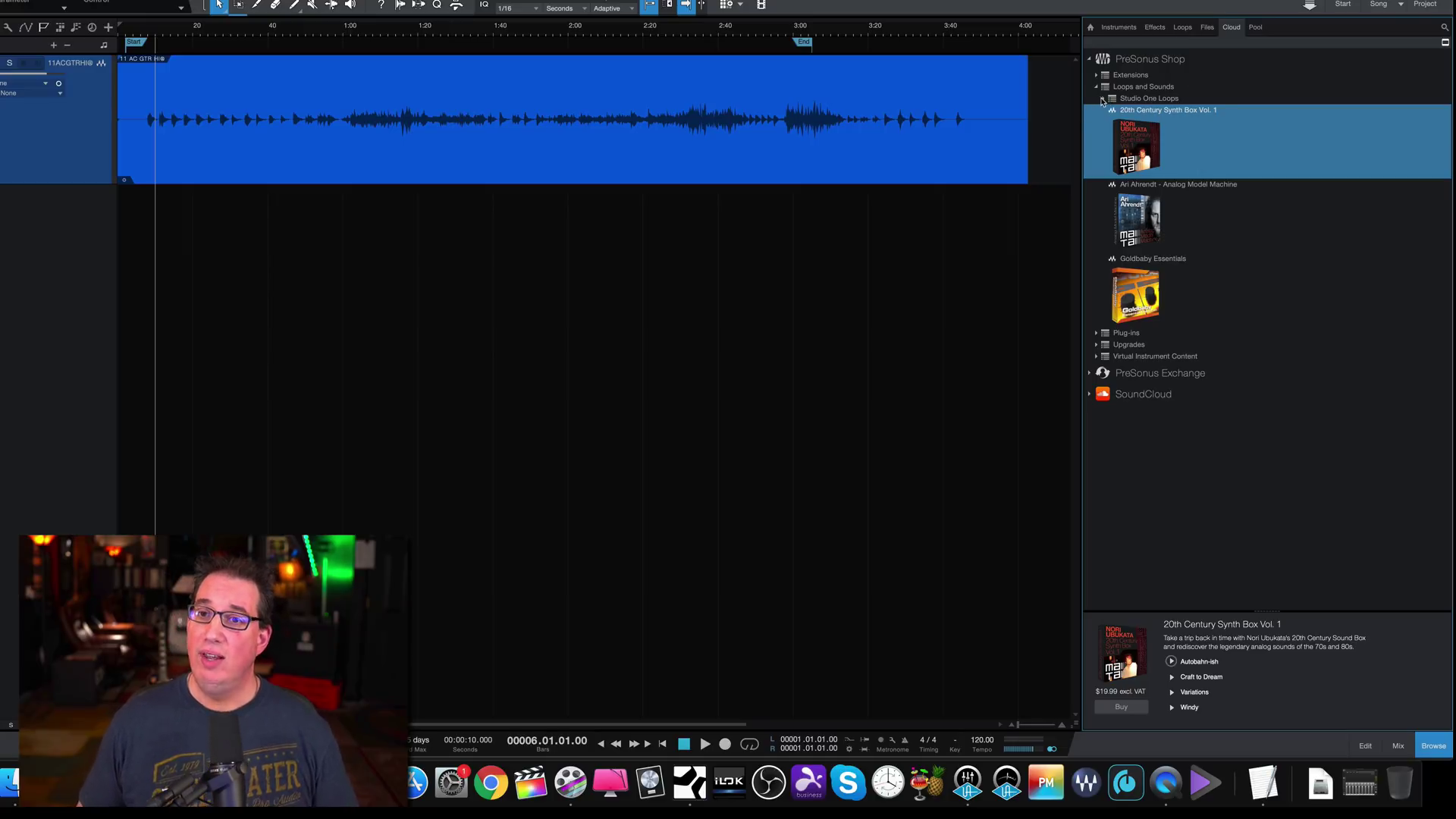
{"action": "left_click", "coordinate": [1124, 217]}
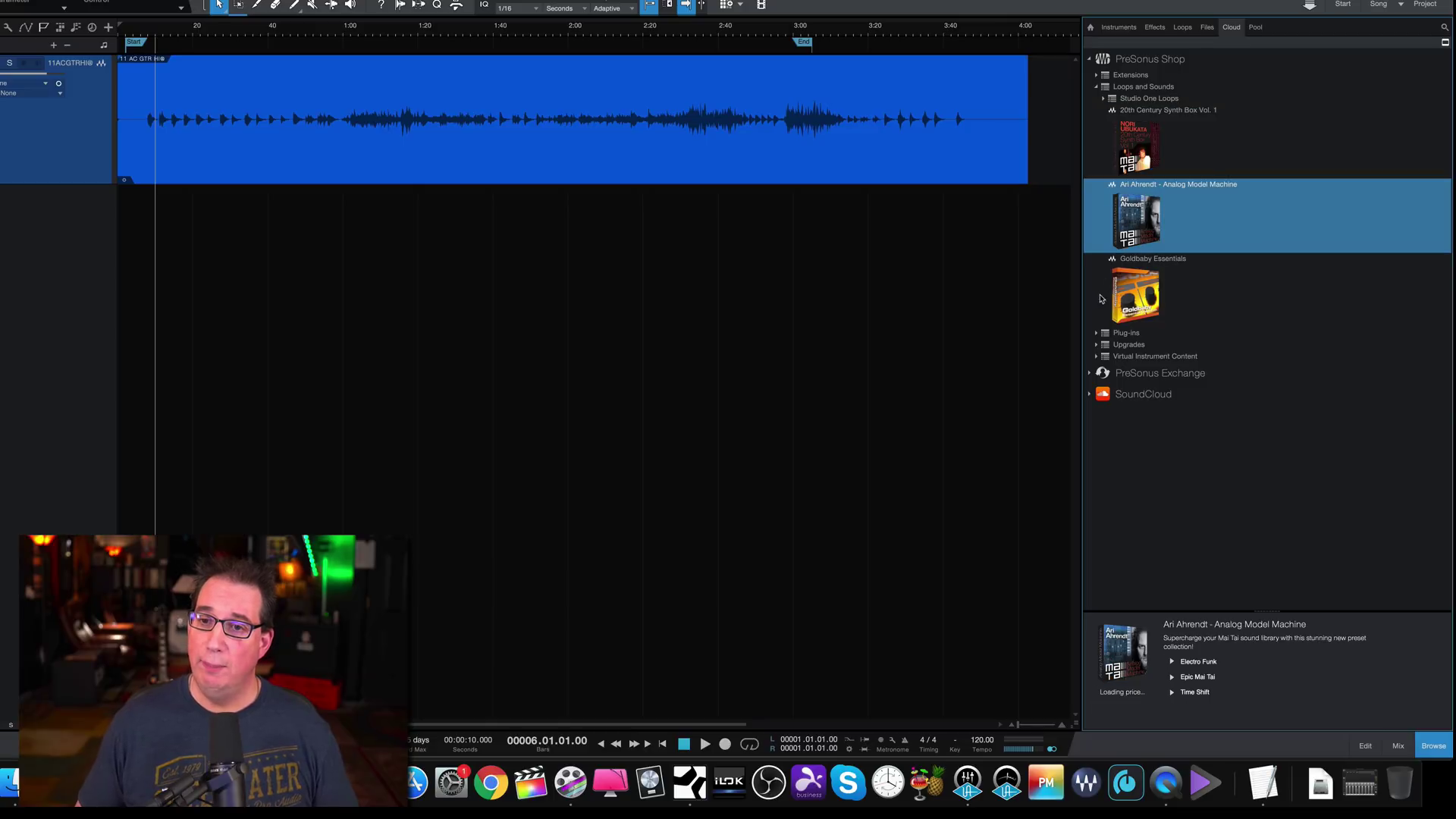
Step: View the CTC-1 plug-in's details and $79.99 price, then collapse PreSonus Shop
{"action": "left_click", "coordinate": [1096, 334]}
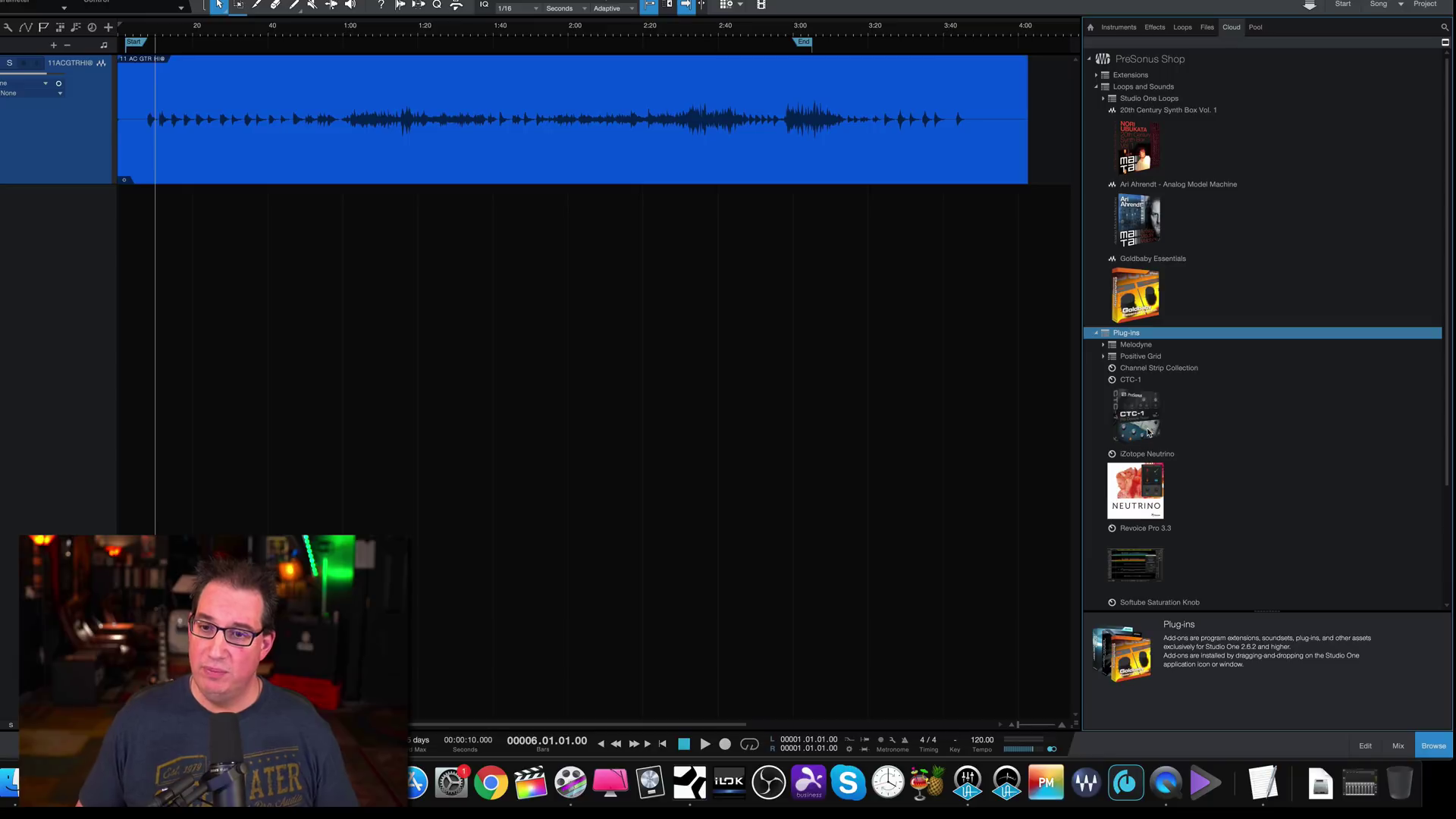
{"action": "scroll", "coordinate": [1144, 425], "scroll_direction": "down", "scroll_amount": 3}
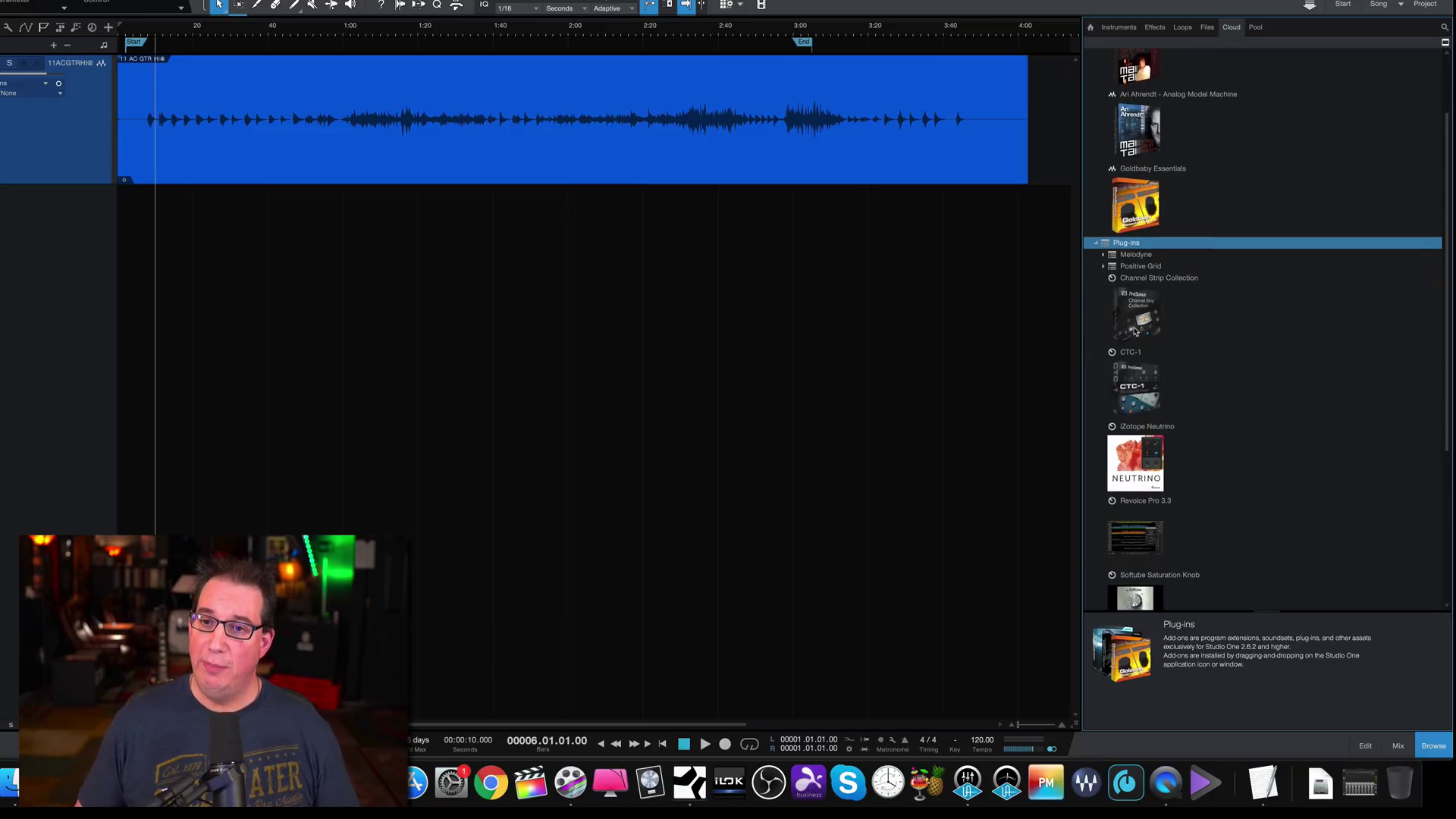
{"action": "left_click", "coordinate": [1141, 377]}
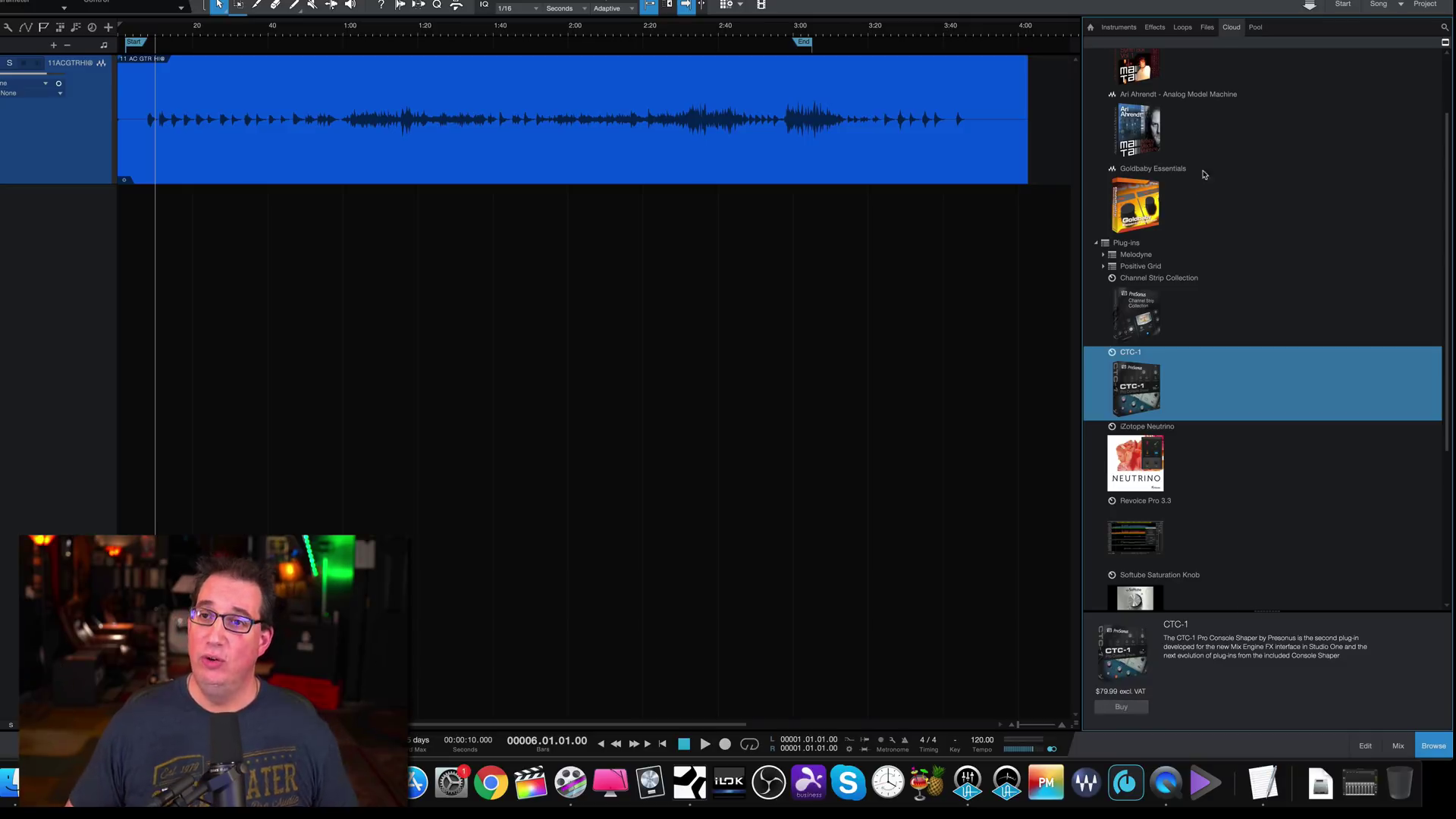
{"action": "scroll", "coordinate": [1151, 292], "scroll_direction": "up", "scroll_amount": 3}
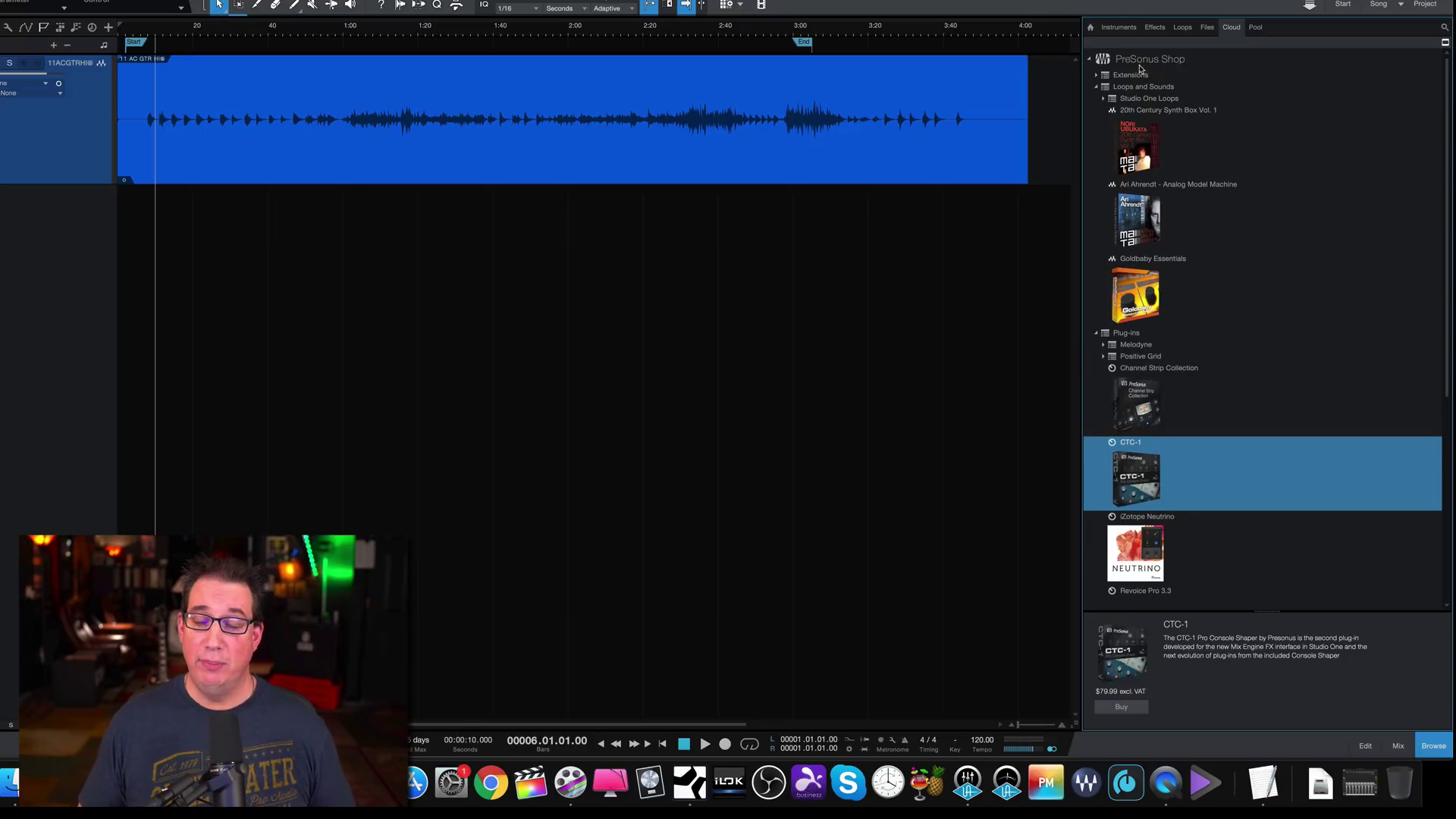
{"action": "left_click", "coordinate": [1090, 61]}
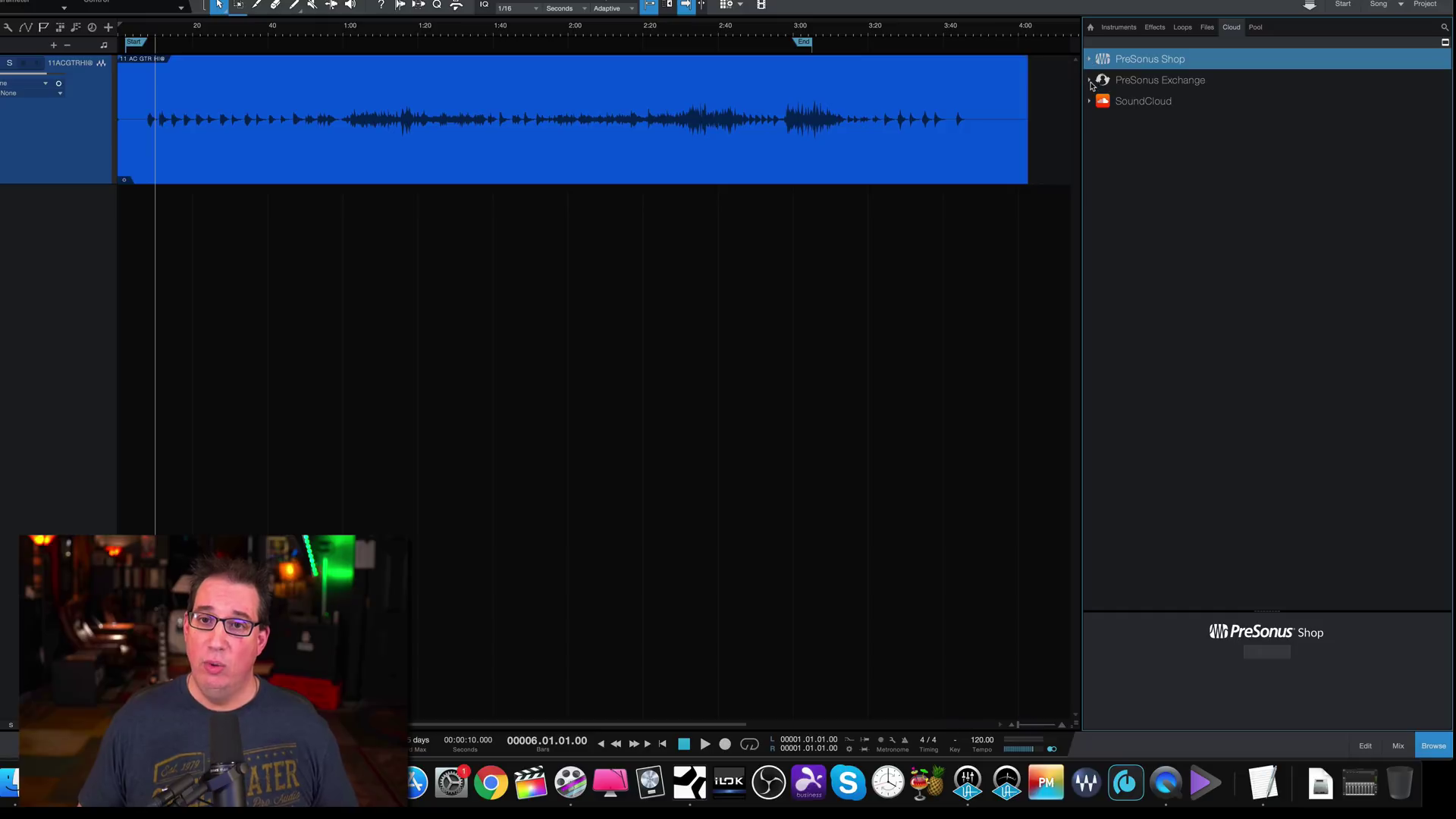
Step: Sign in to PreSonus Exchange, accepting its terms of service
{"action": "left_click", "coordinate": [1092, 84]}
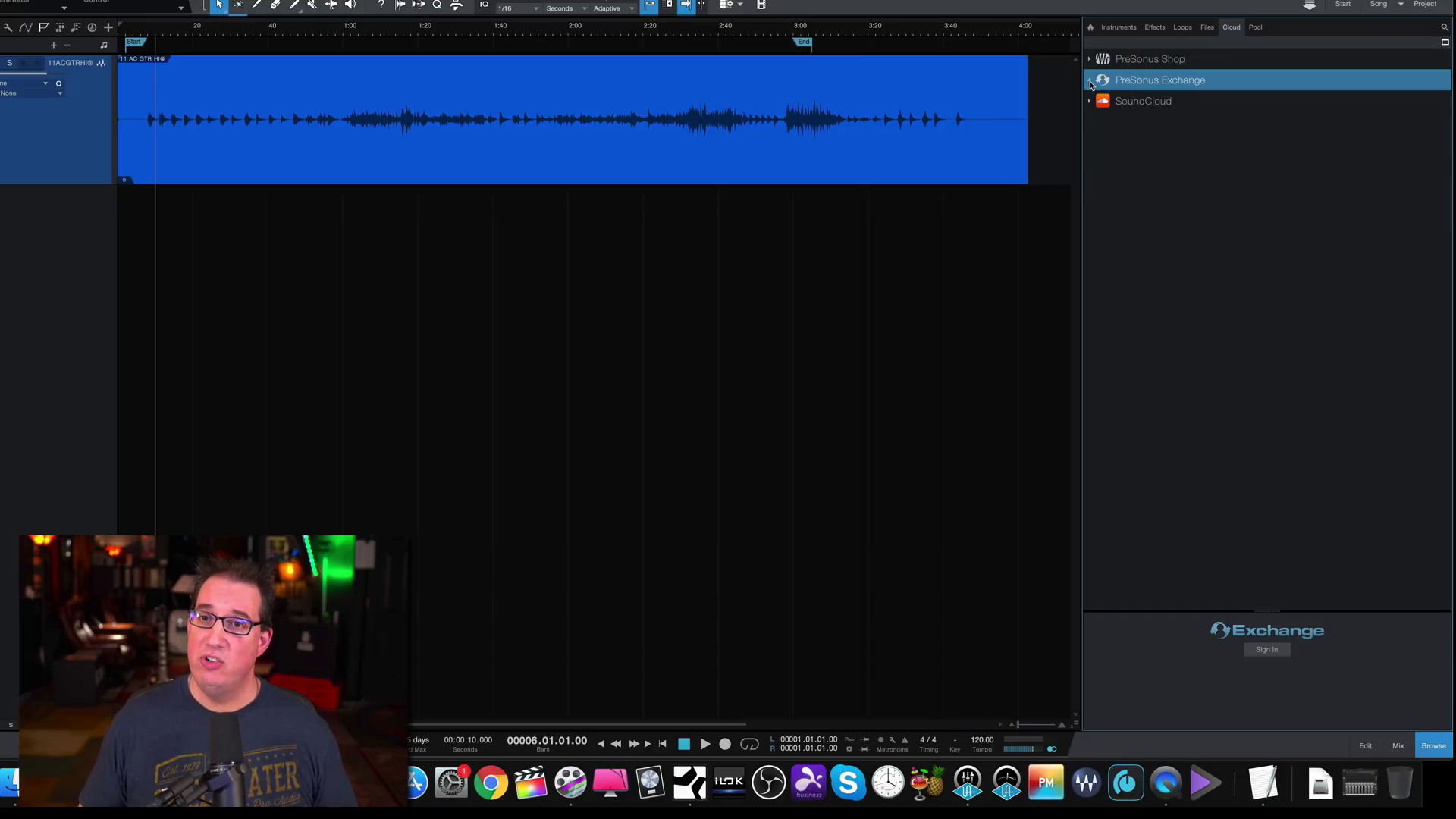
{"action": "left_click", "coordinate": [1264, 651]}
{"action": "left_click", "coordinate": [690, 372]}
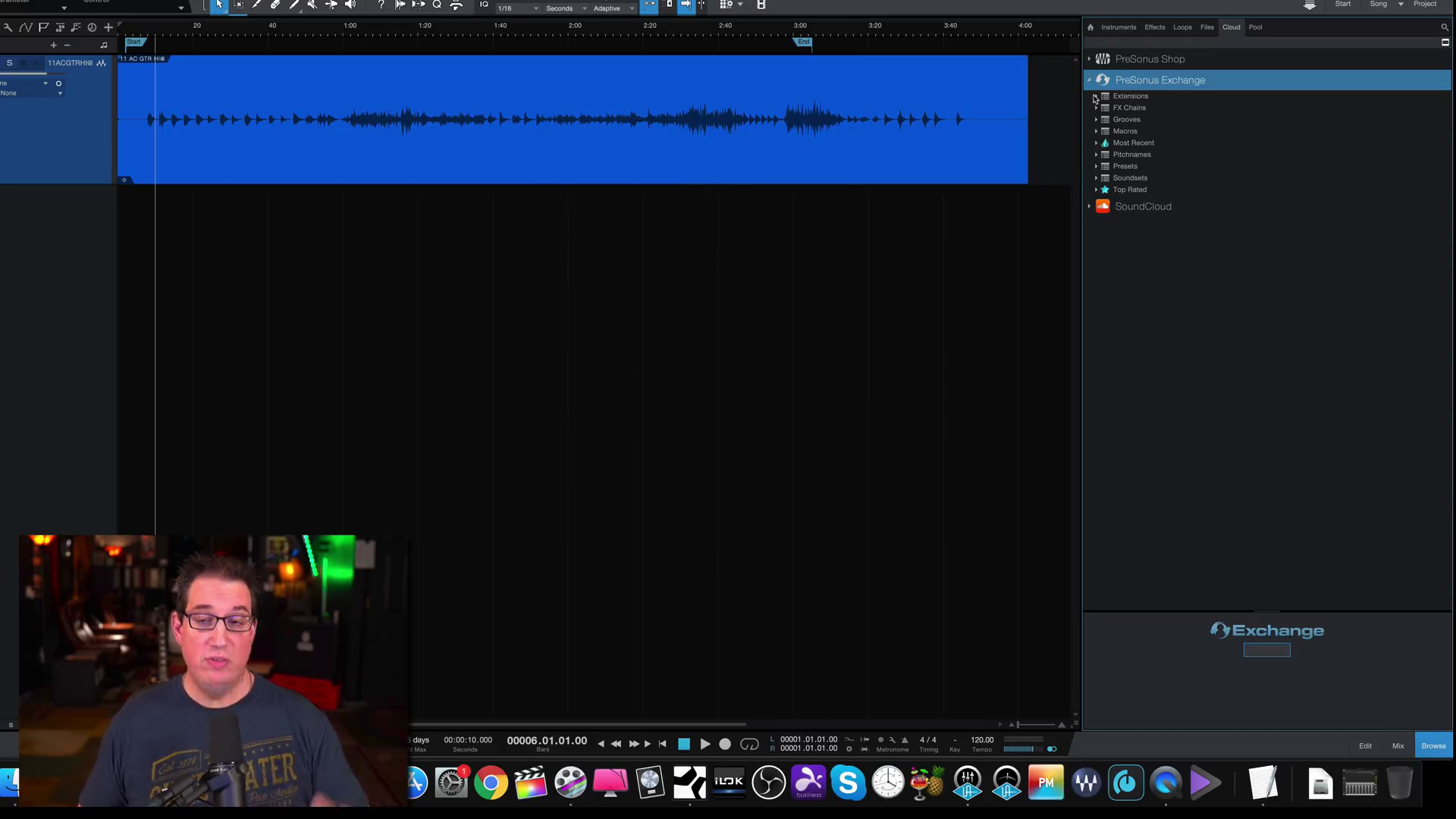
Step: Browse Exchange's Extensions, FX Chains and Grooves categories, then collapse it and show SoundCloud
{"action": "left_click", "coordinate": [1094, 99]}
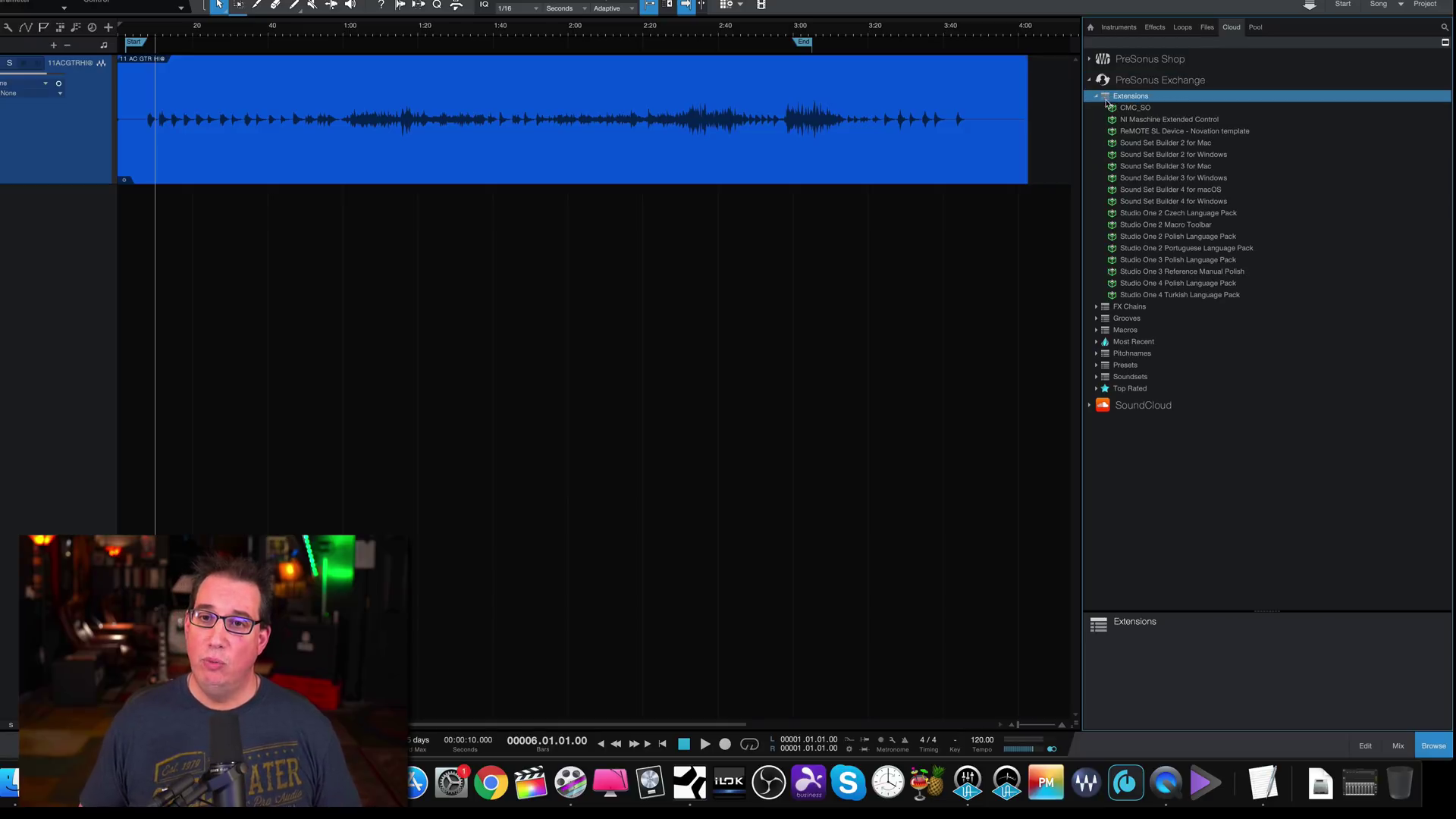
{"action": "left_click", "coordinate": [1096, 97]}
{"action": "left_click", "coordinate": [1097, 108]}
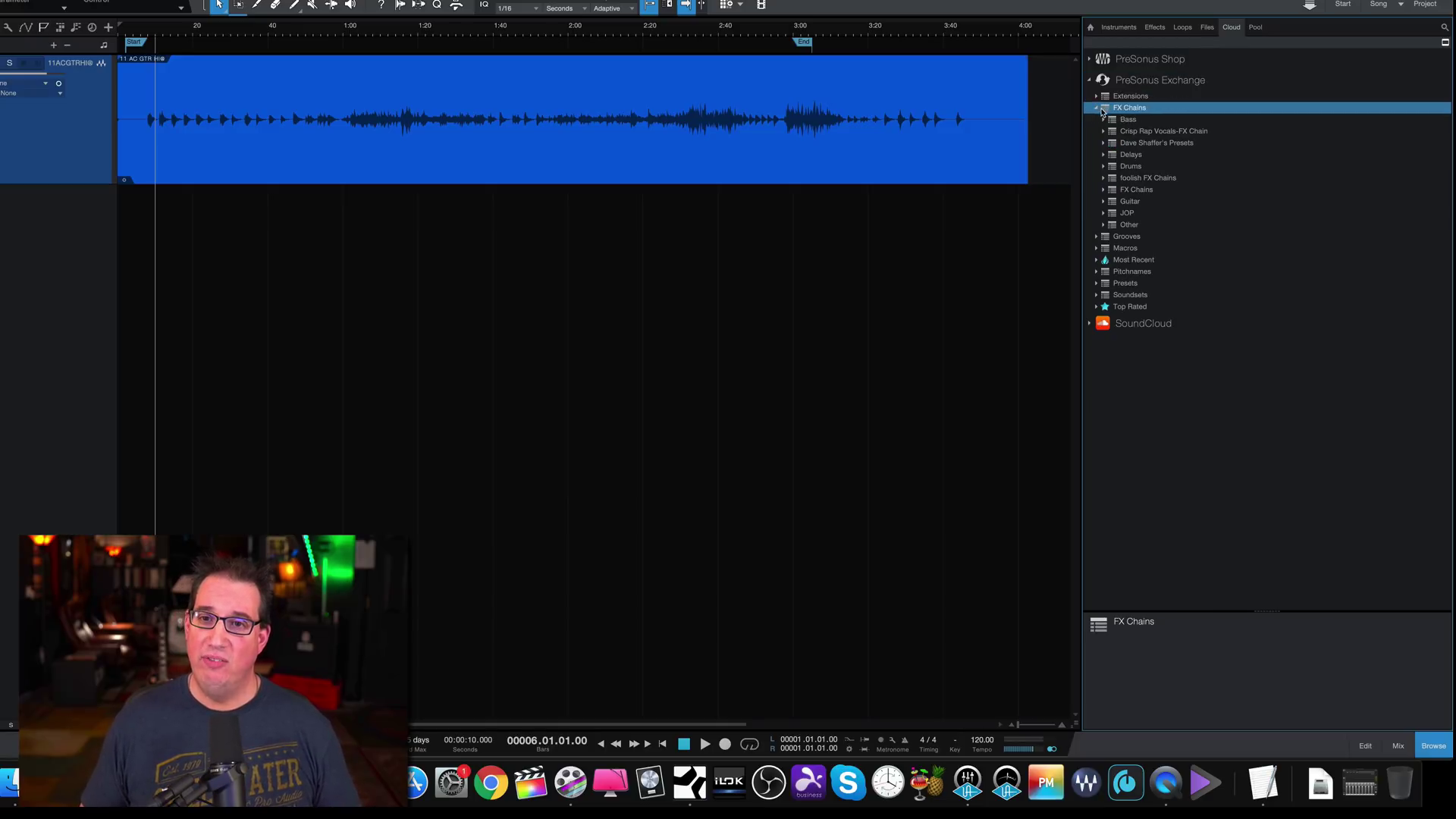
{"action": "left_click", "coordinate": [1095, 108]}
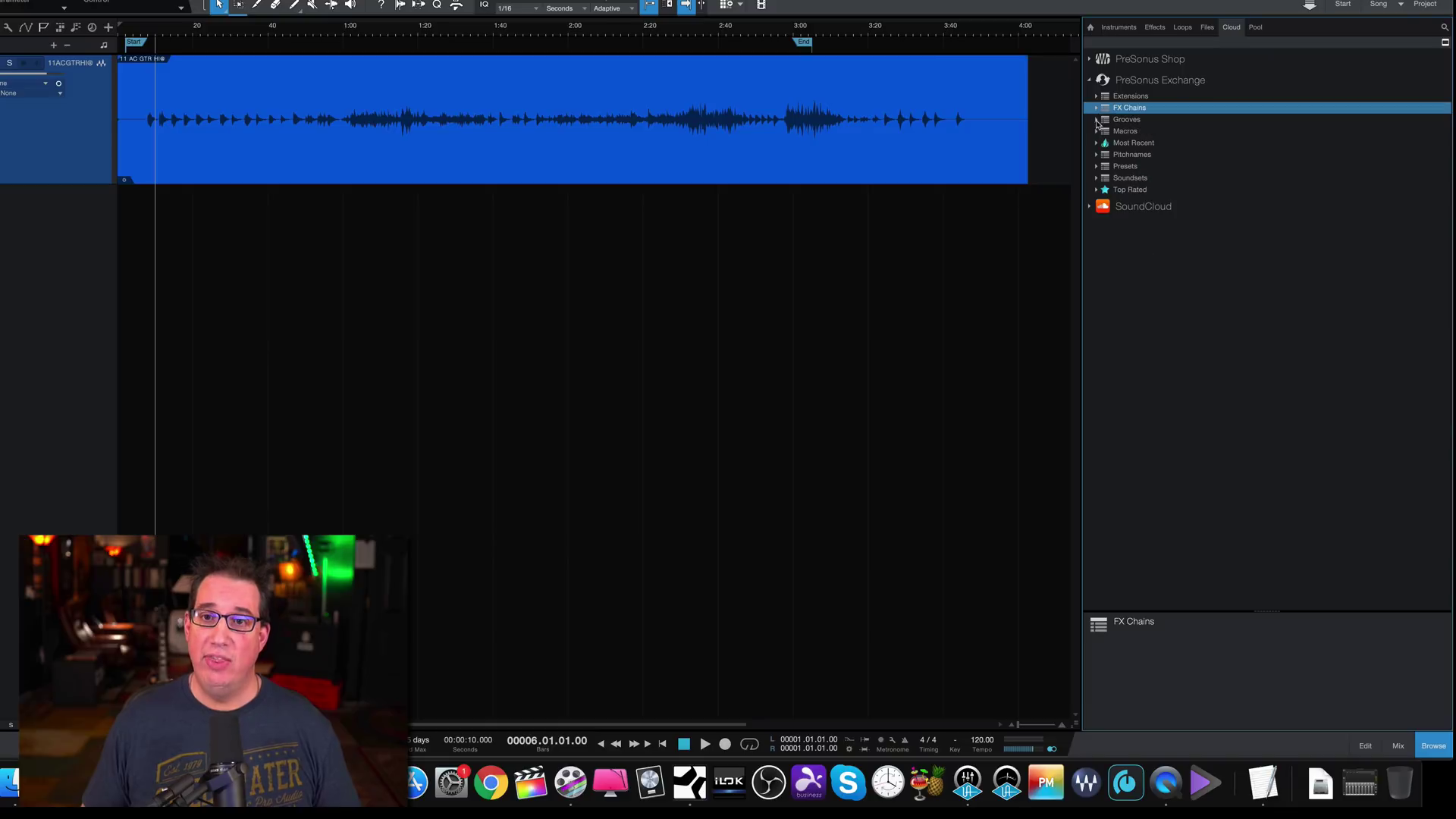
{"action": "left_click", "coordinate": [1096, 119]}
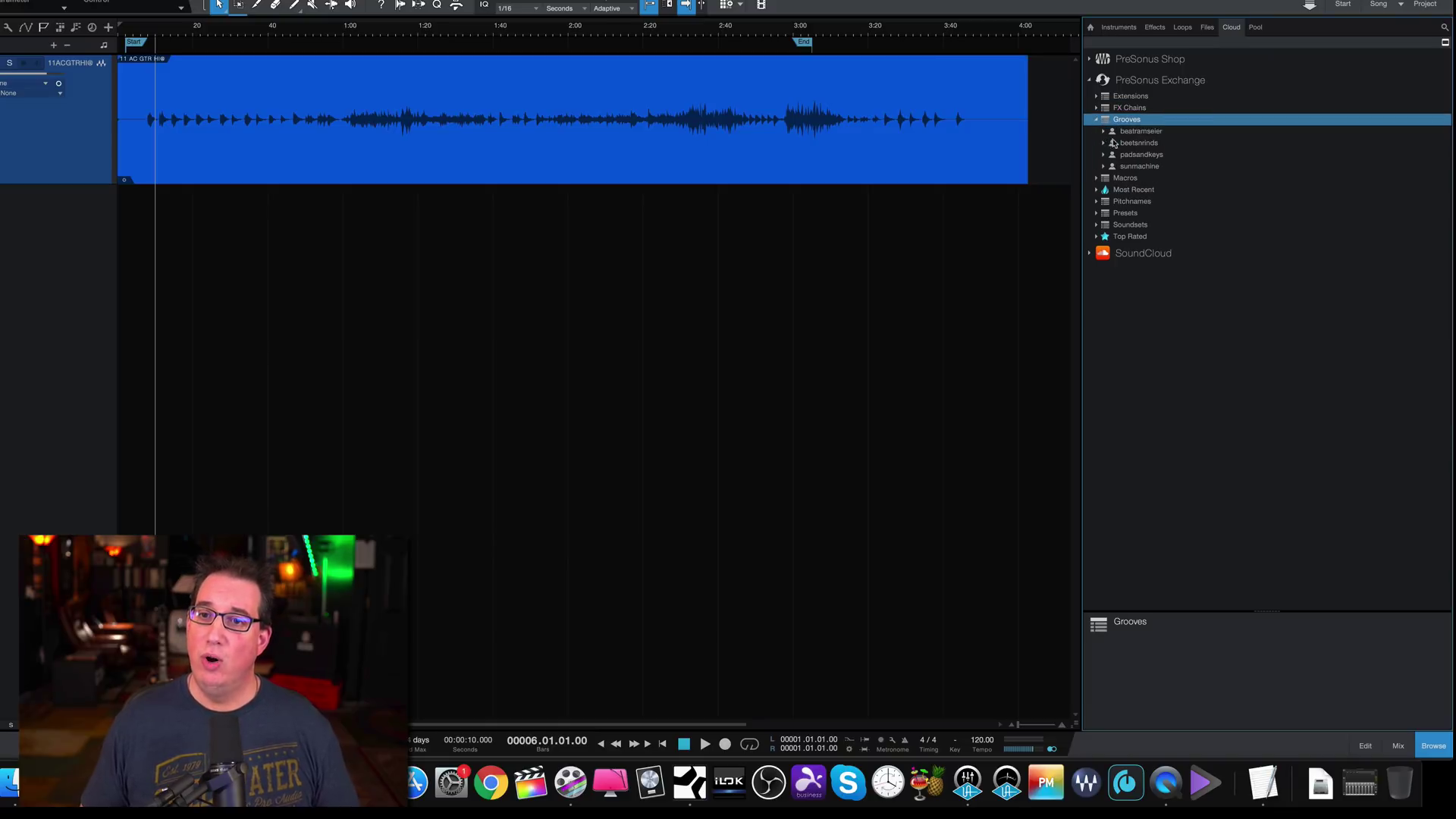
{"action": "left_click", "coordinate": [1104, 132]}
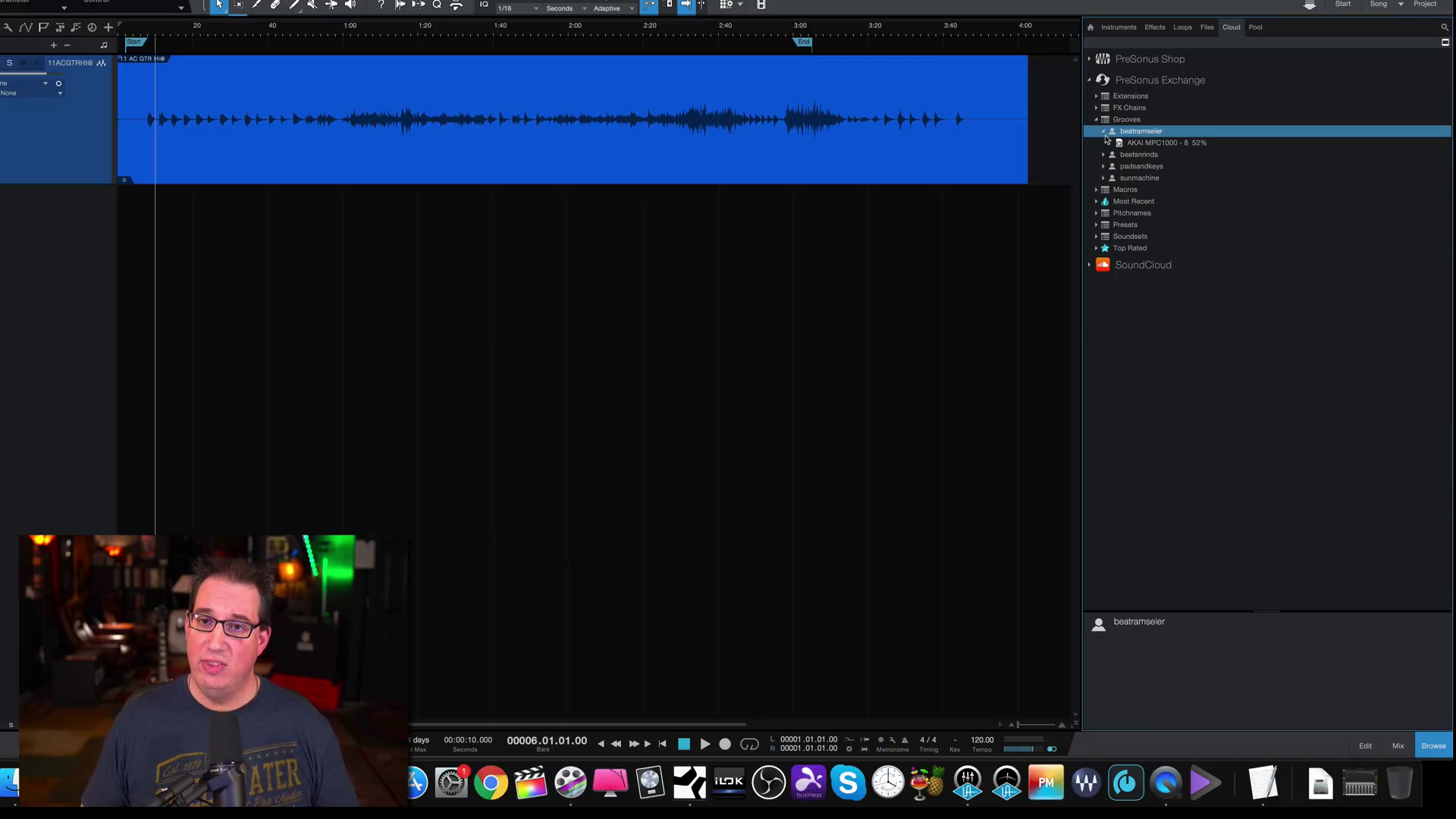
{"action": "left_click", "coordinate": [1102, 132]}
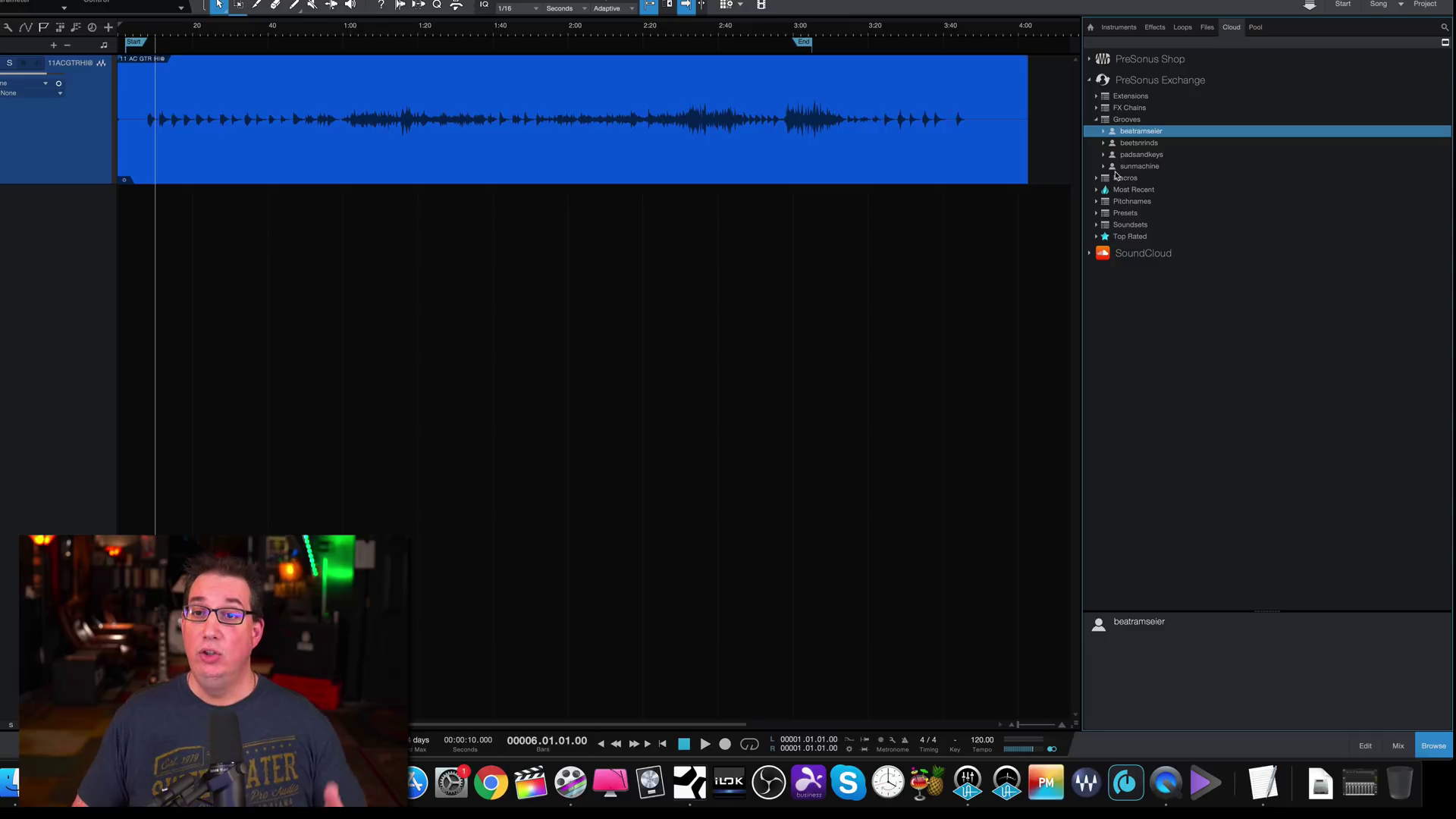
{"action": "left_click", "coordinate": [1090, 80]}
{"action": "left_click", "coordinate": [1090, 102]}
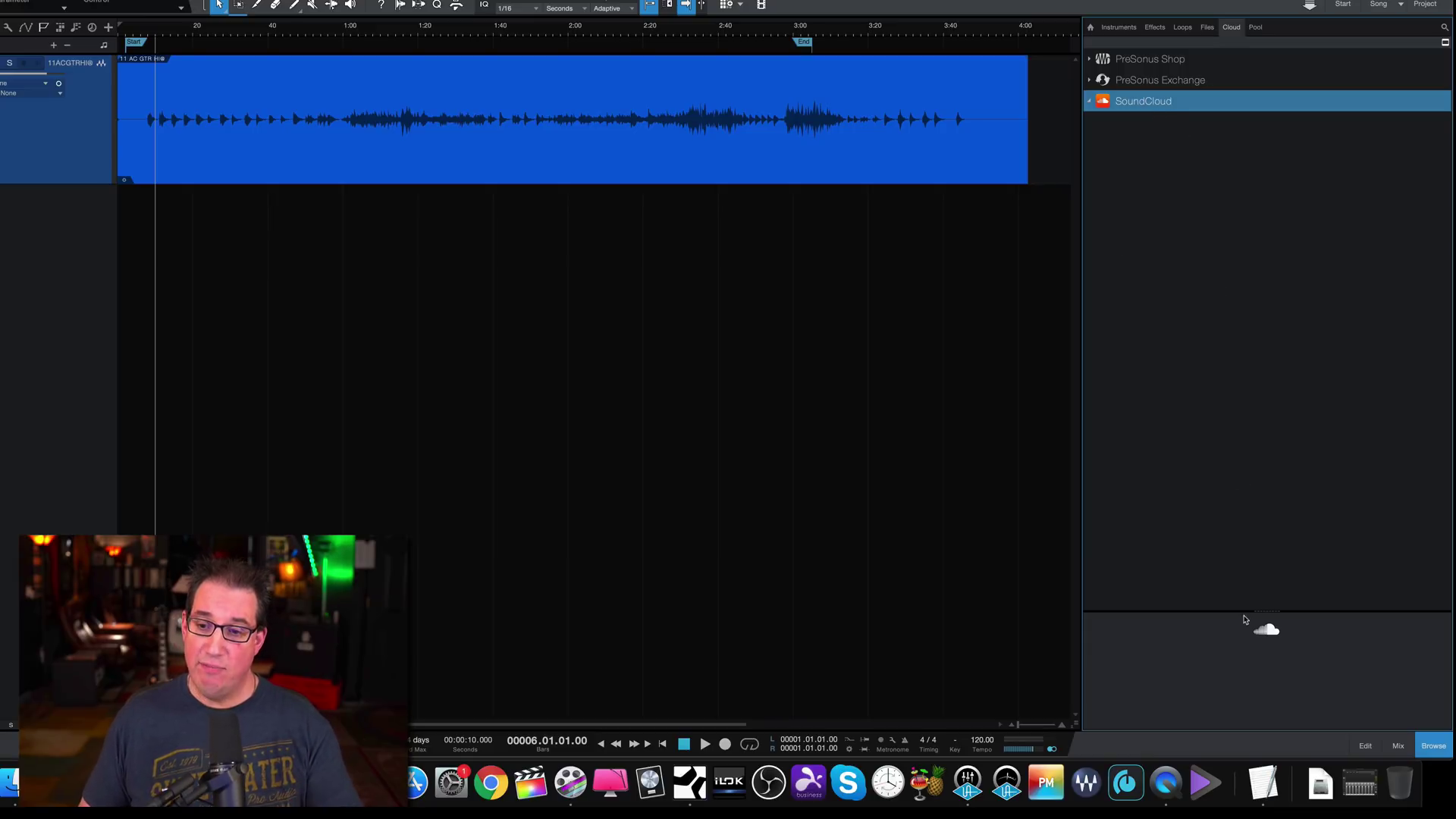
Step: Resize the SoundCloud info pane, then show the Pool tab listing 11 AC GTR HHB
{"action": "left_click_drag", "start_coordinate": [1246, 610], "coordinate": [1246, 556]}
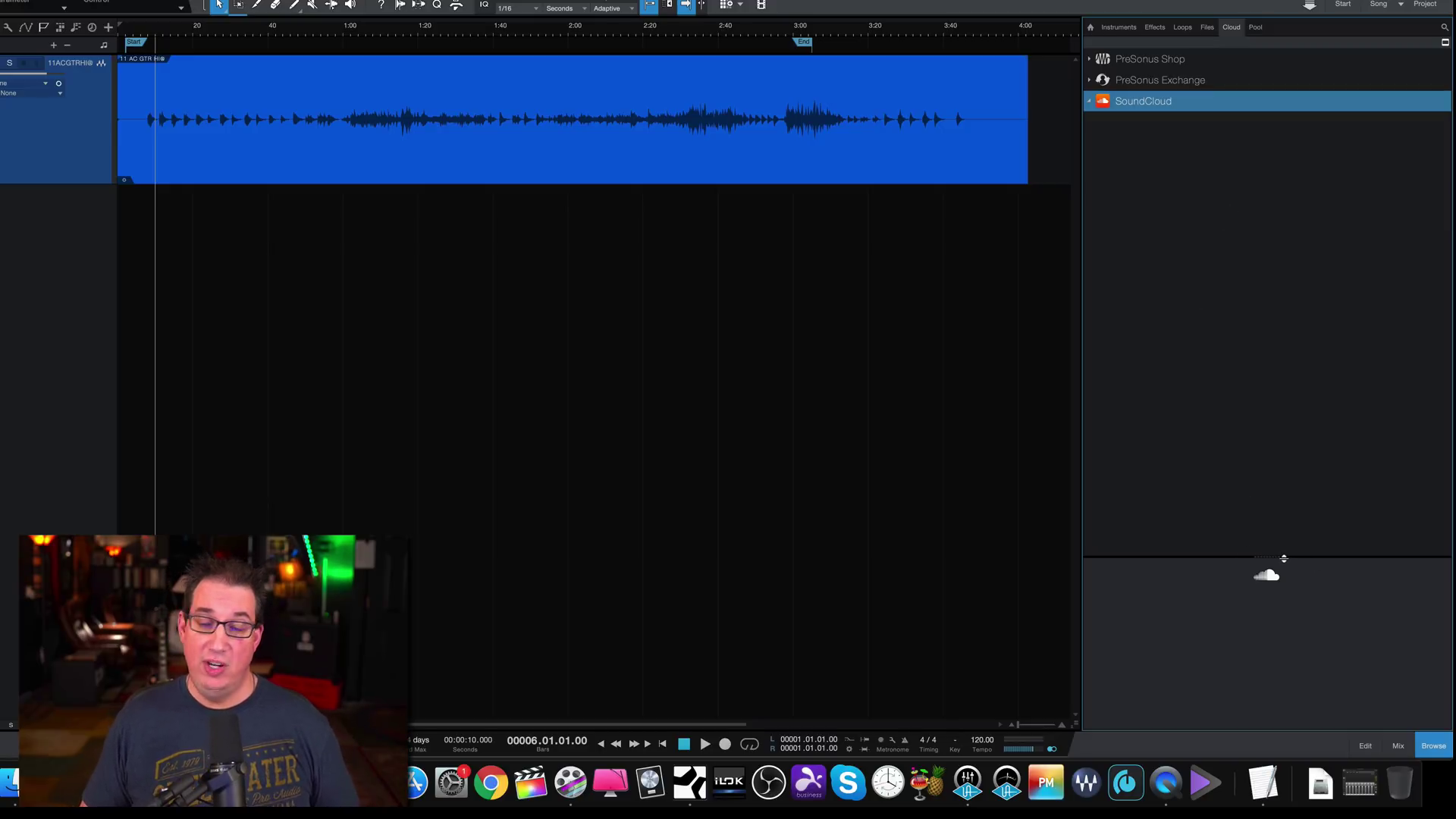
{"action": "left_click_drag", "start_coordinate": [1284, 559], "coordinate": [1271, 605]}
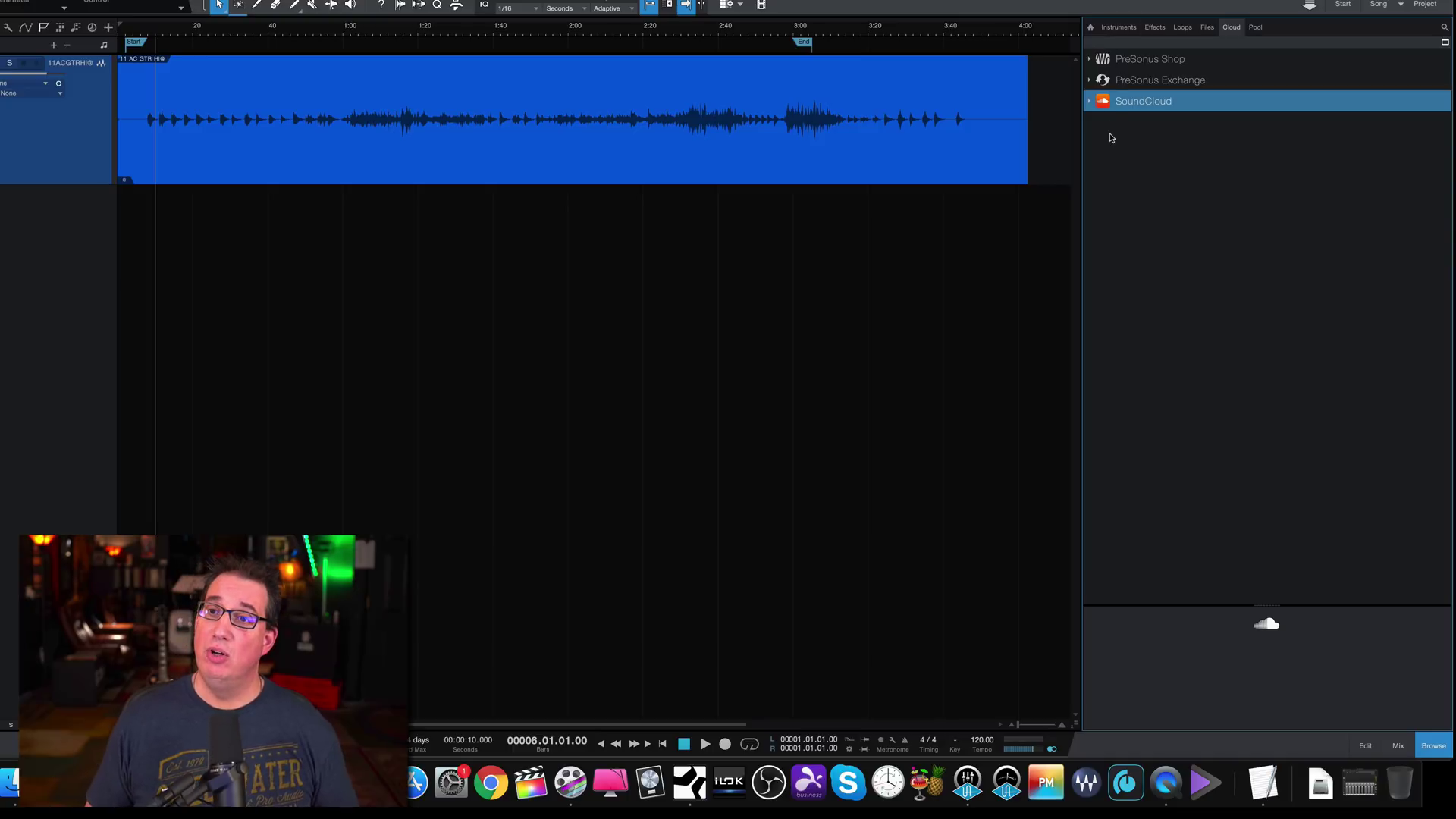
{"action": "left_click", "coordinate": [1256, 28]}
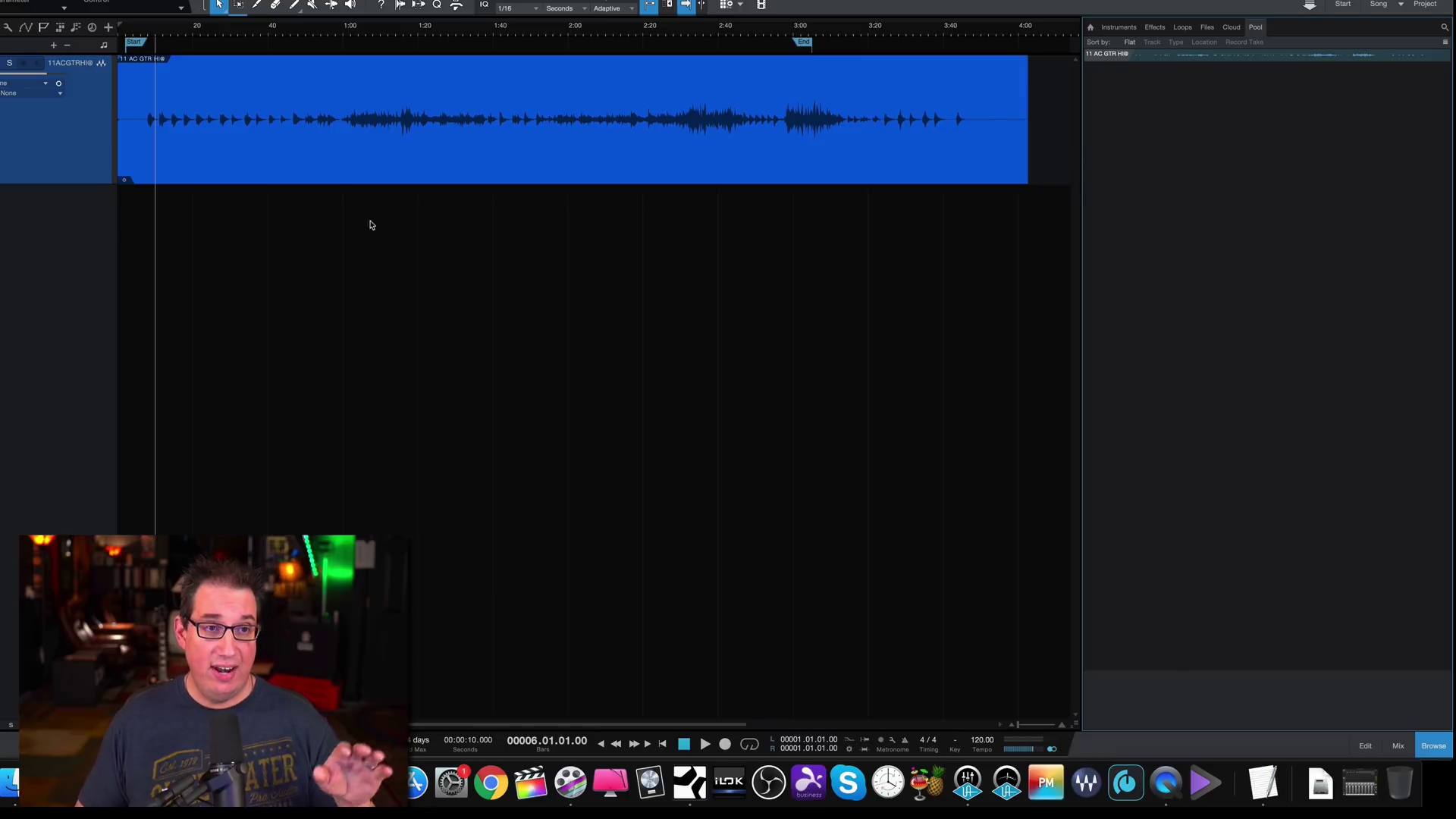
Step: Preview the 11 AC GTR HI@ Pool file (48 kHz, 32-bit mono, 4:02) and reselect the guitar clip
{"action": "left_click", "coordinate": [356, 132]}
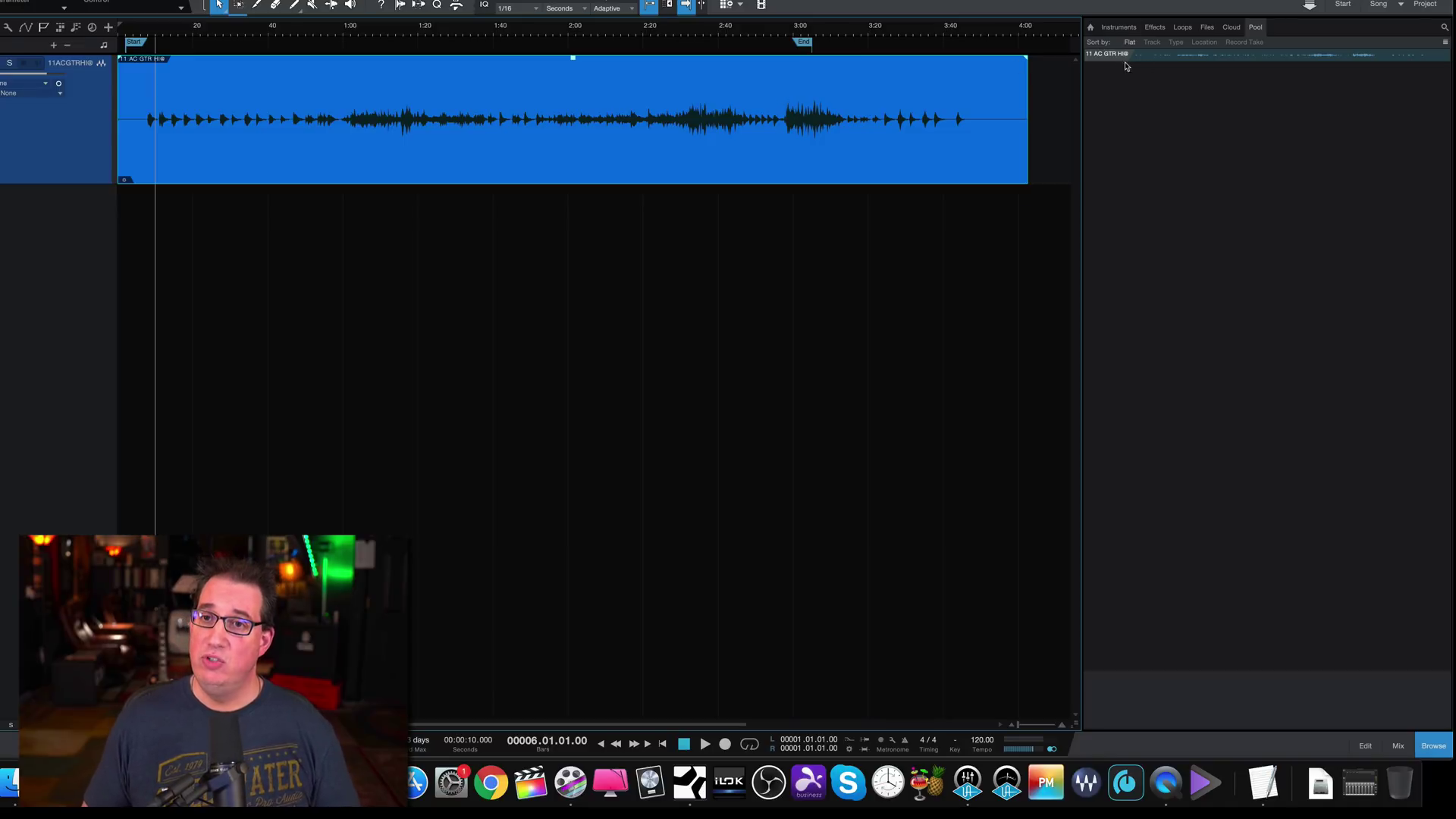
{"action": "left_click", "coordinate": [1271, 60]}
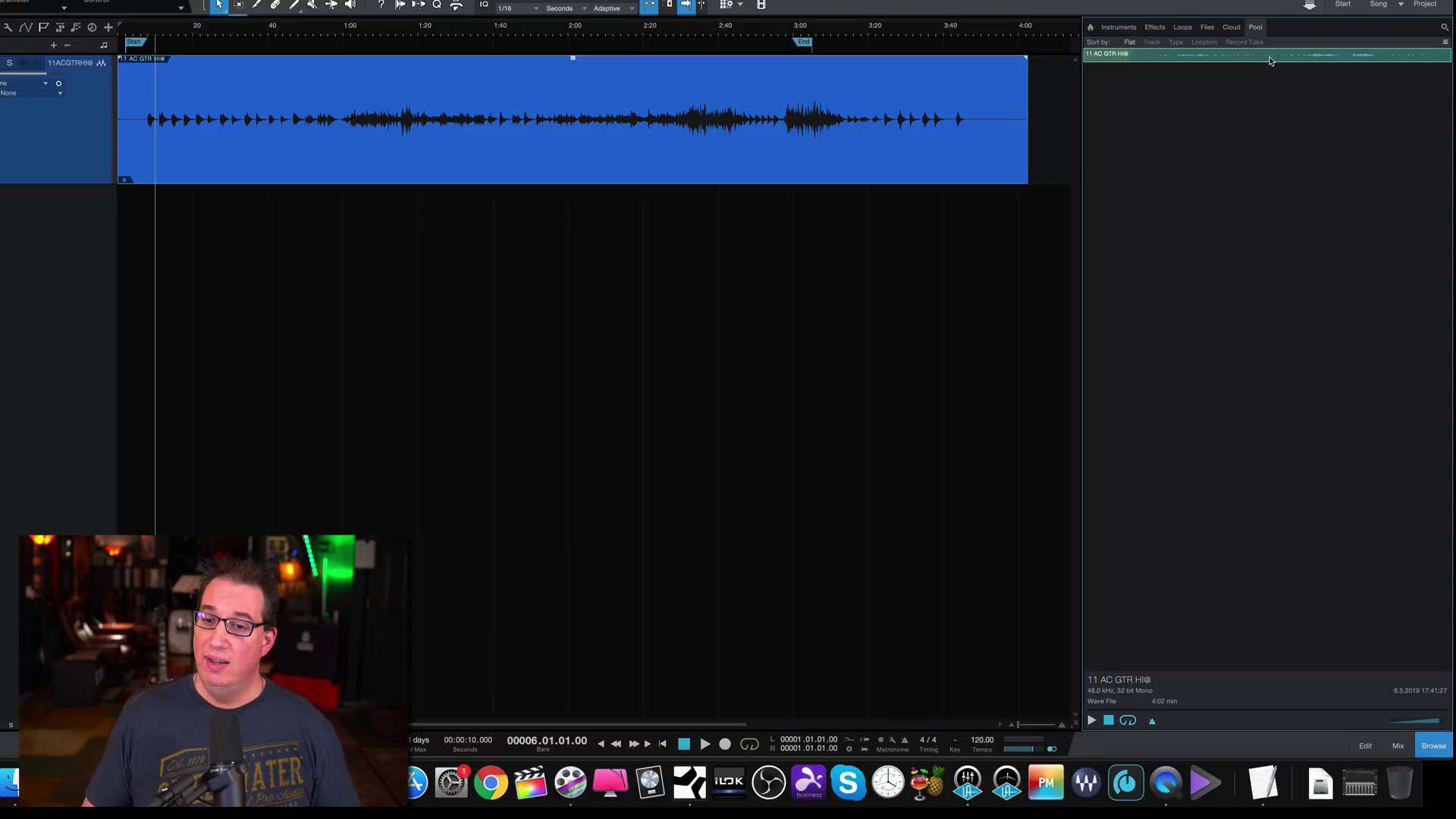
{"action": "left_click", "coordinate": [1092, 722]}
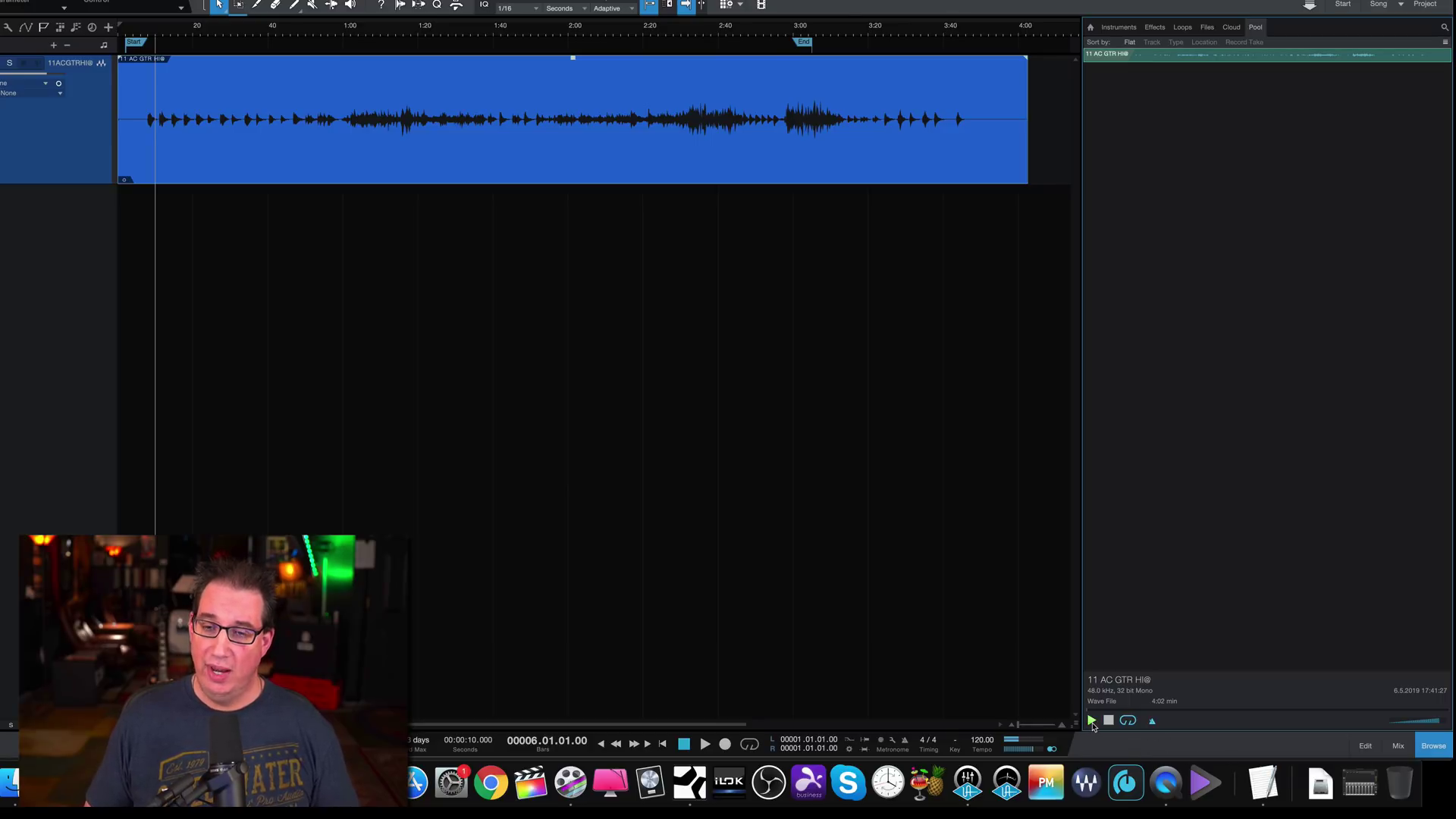
{"action": "left_click", "coordinate": [754, 129]}
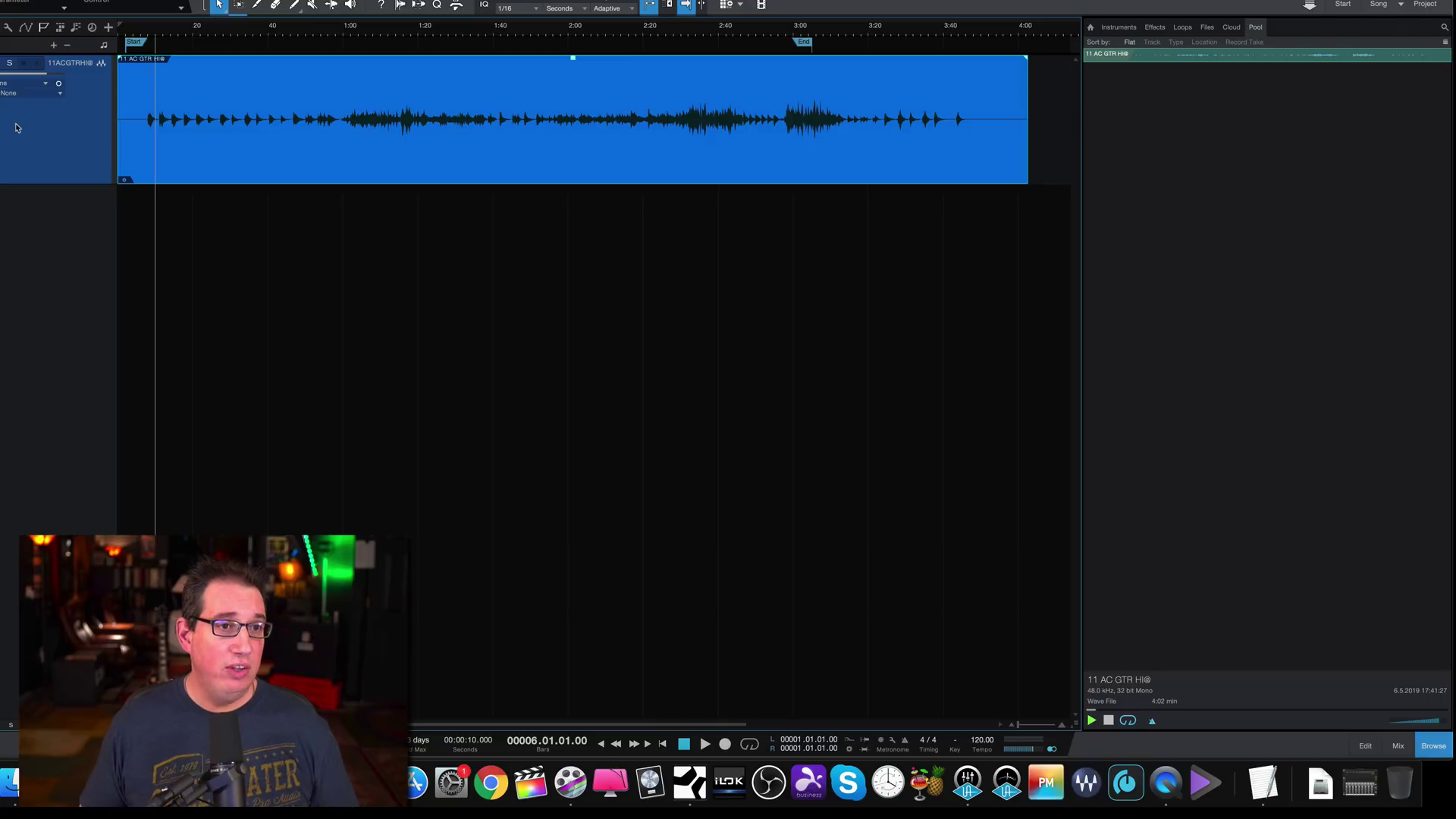
Step: Duplicate the acoustic guitar track, removing and redoing it once, then make the copy taller
{"action": "right_click", "coordinate": [81, 131]}
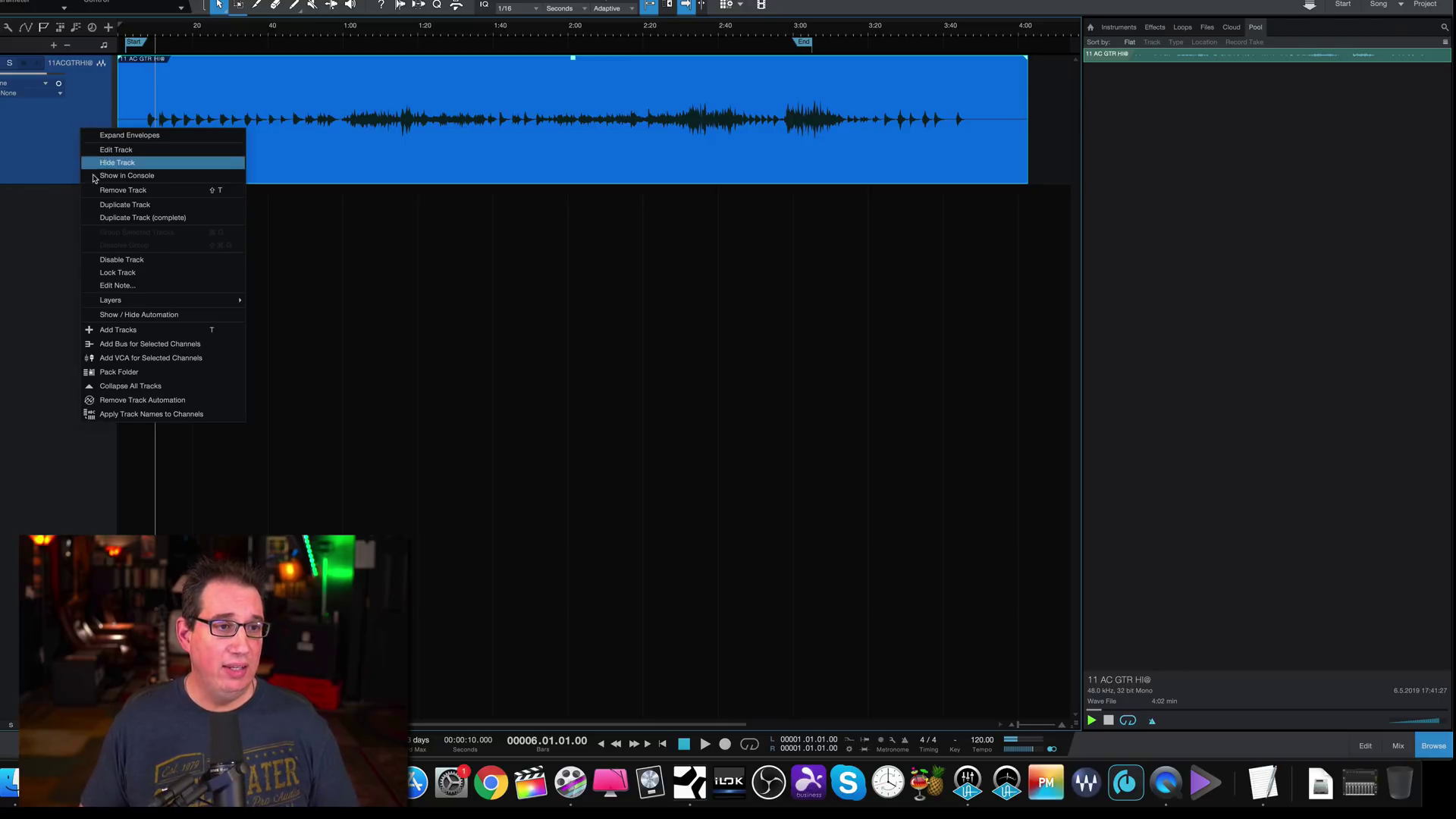
{"action": "left_click", "coordinate": [98, 204]}
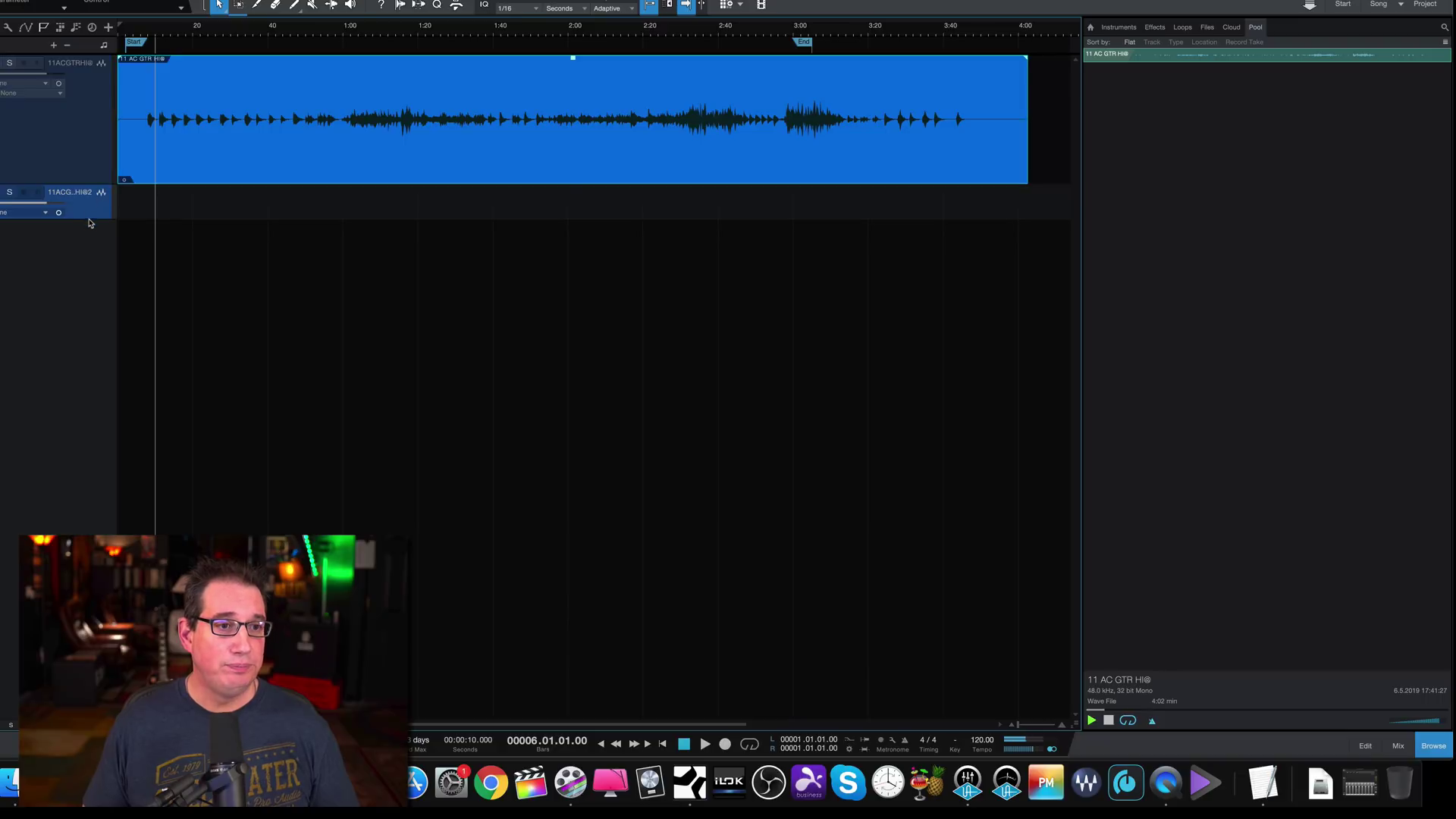
{"action": "right_click", "coordinate": [88, 213]}
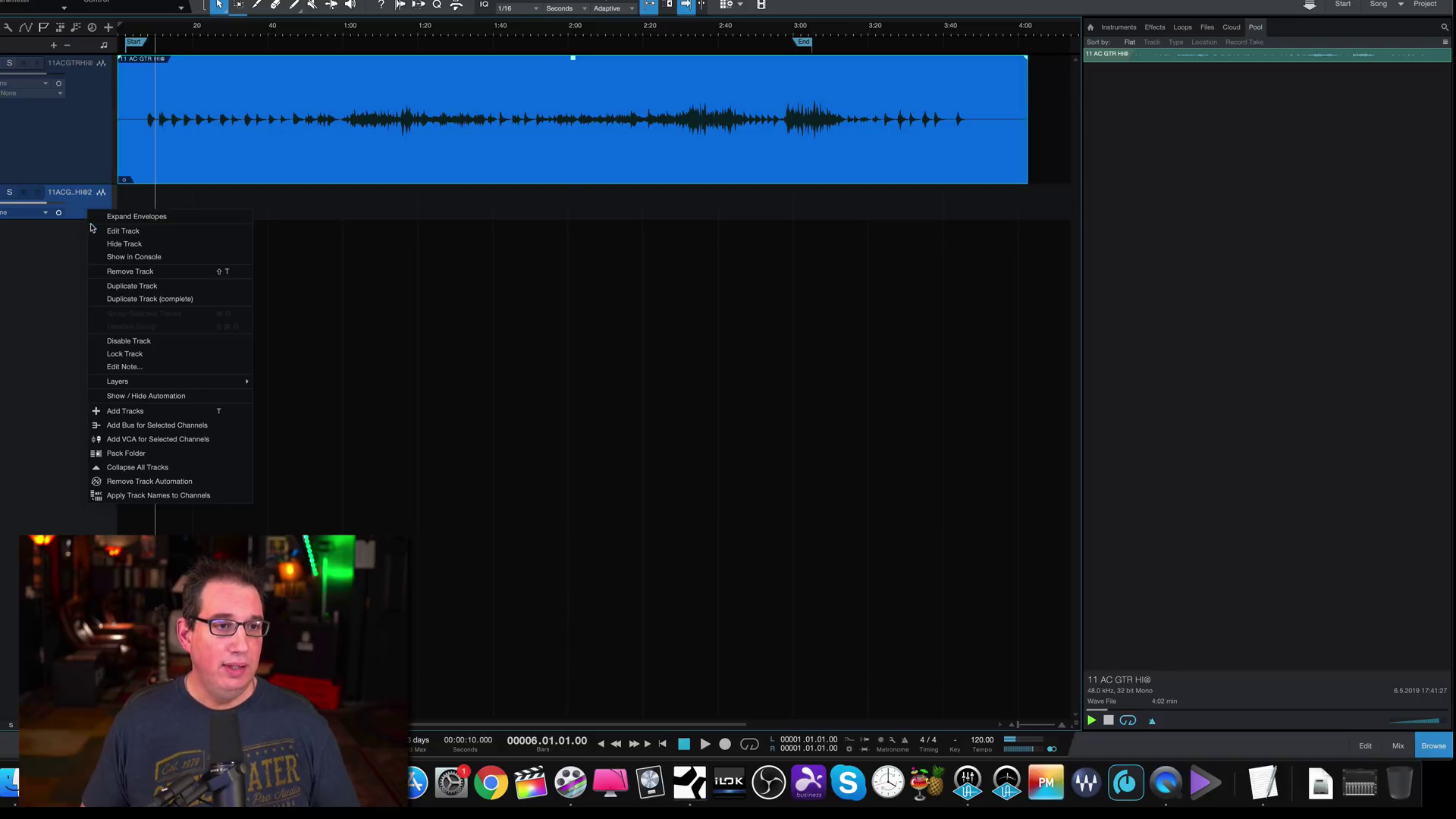
{"action": "right_click", "coordinate": [85, 212]}
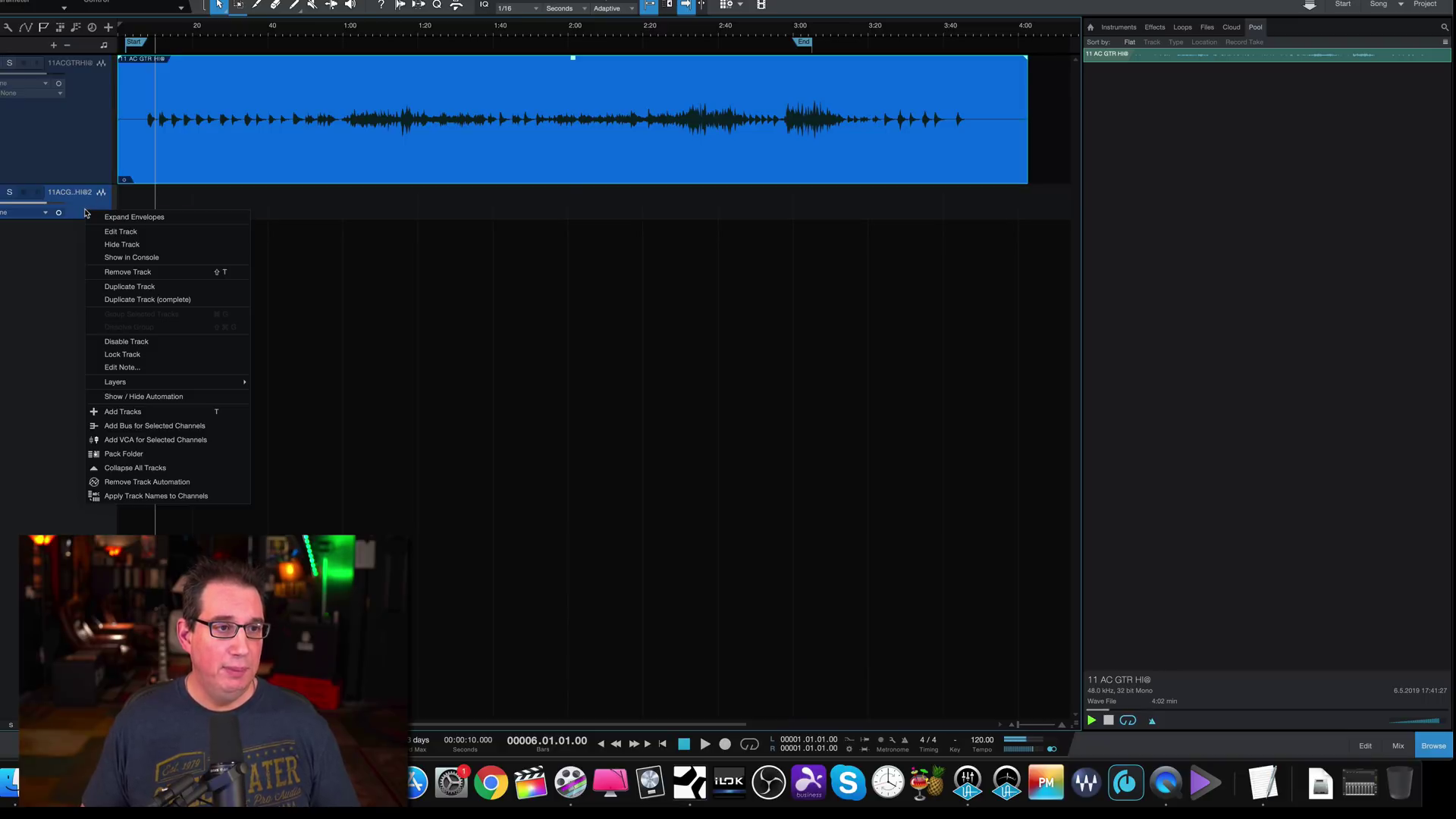
{"action": "left_click", "coordinate": [97, 271]}
{"action": "right_click", "coordinate": [76, 155]}
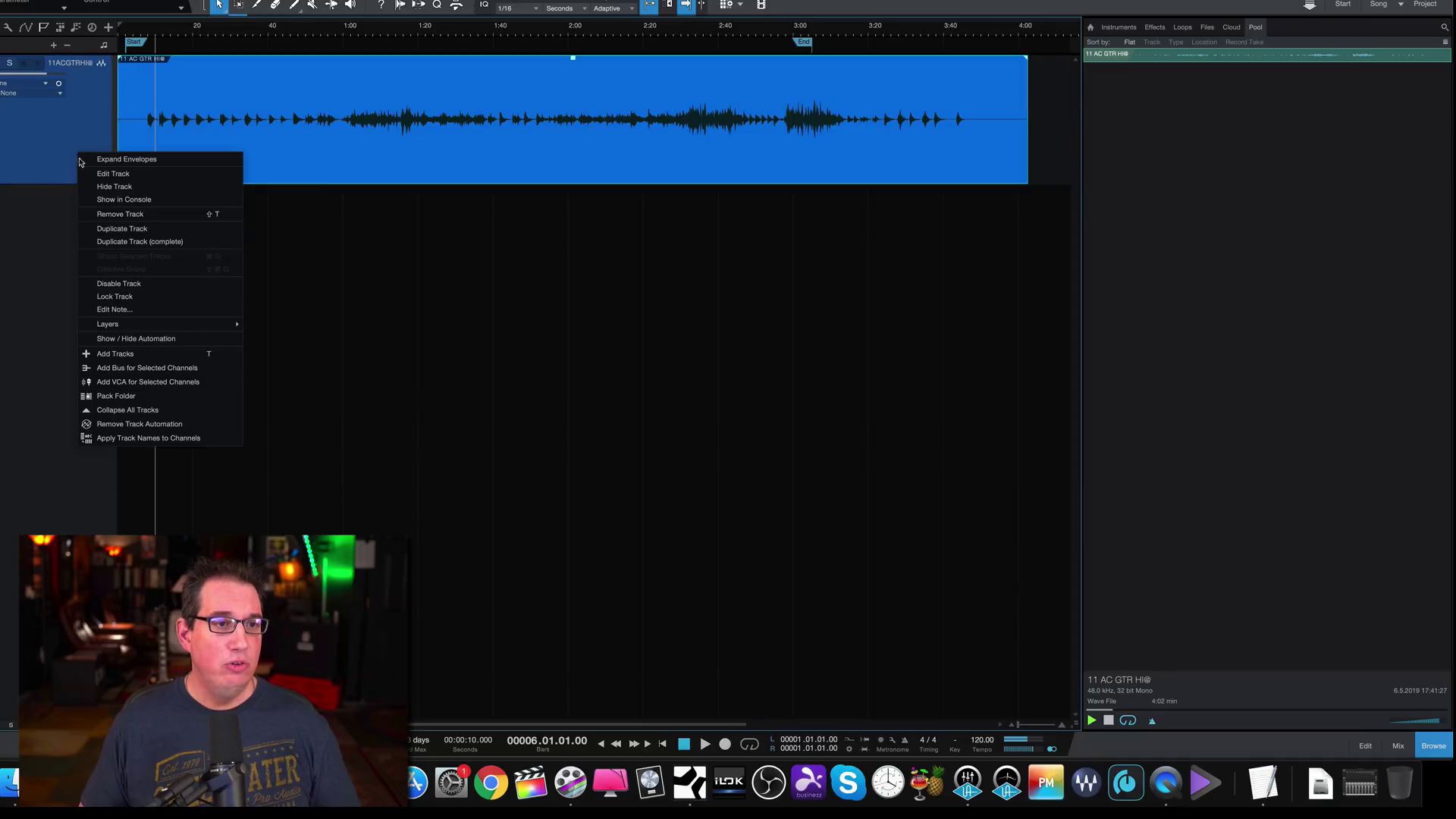
{"action": "left_click", "coordinate": [91, 241]}
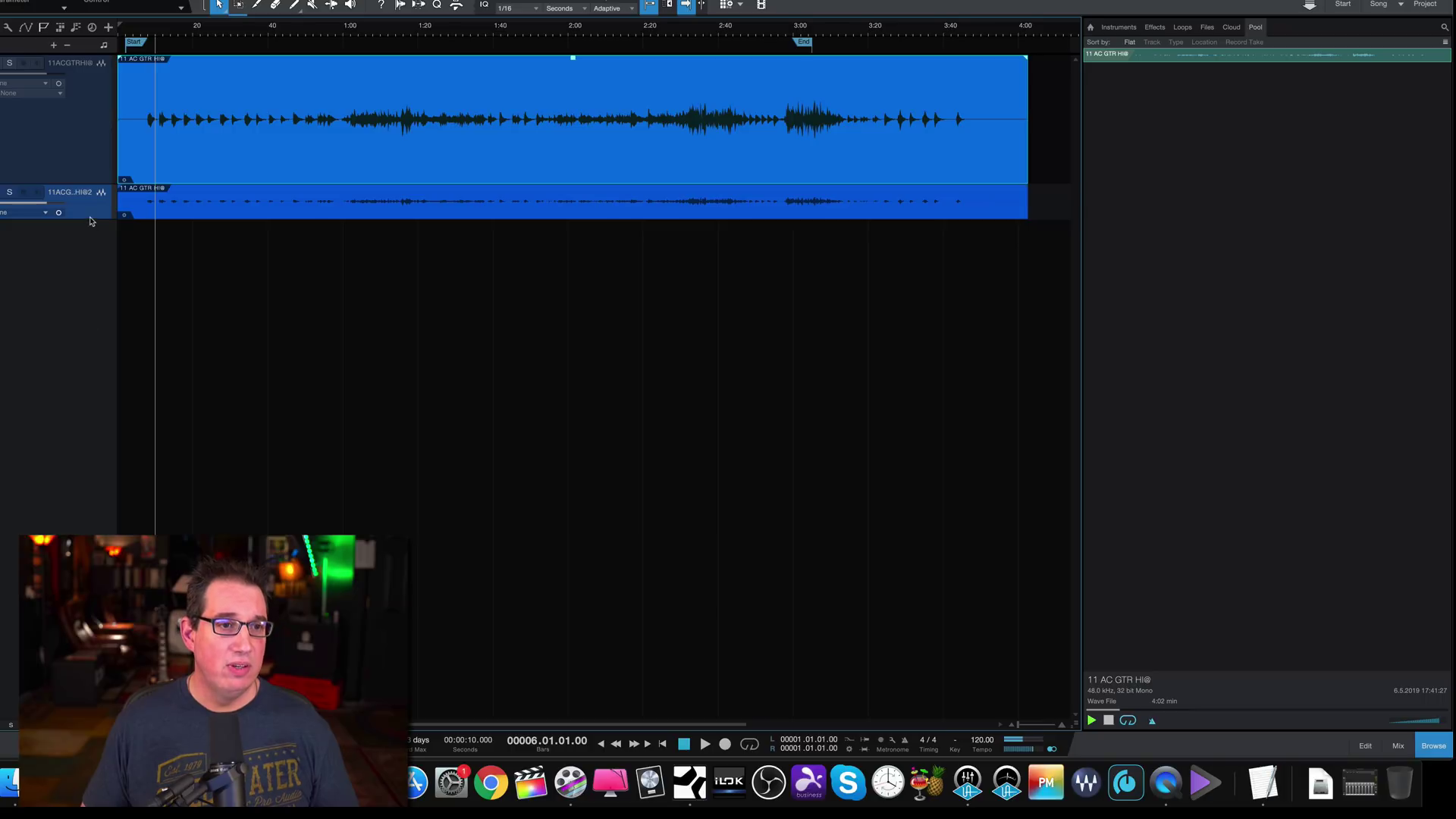
{"action": "left_click_drag", "start_coordinate": [91, 220], "coordinate": [91, 299]}
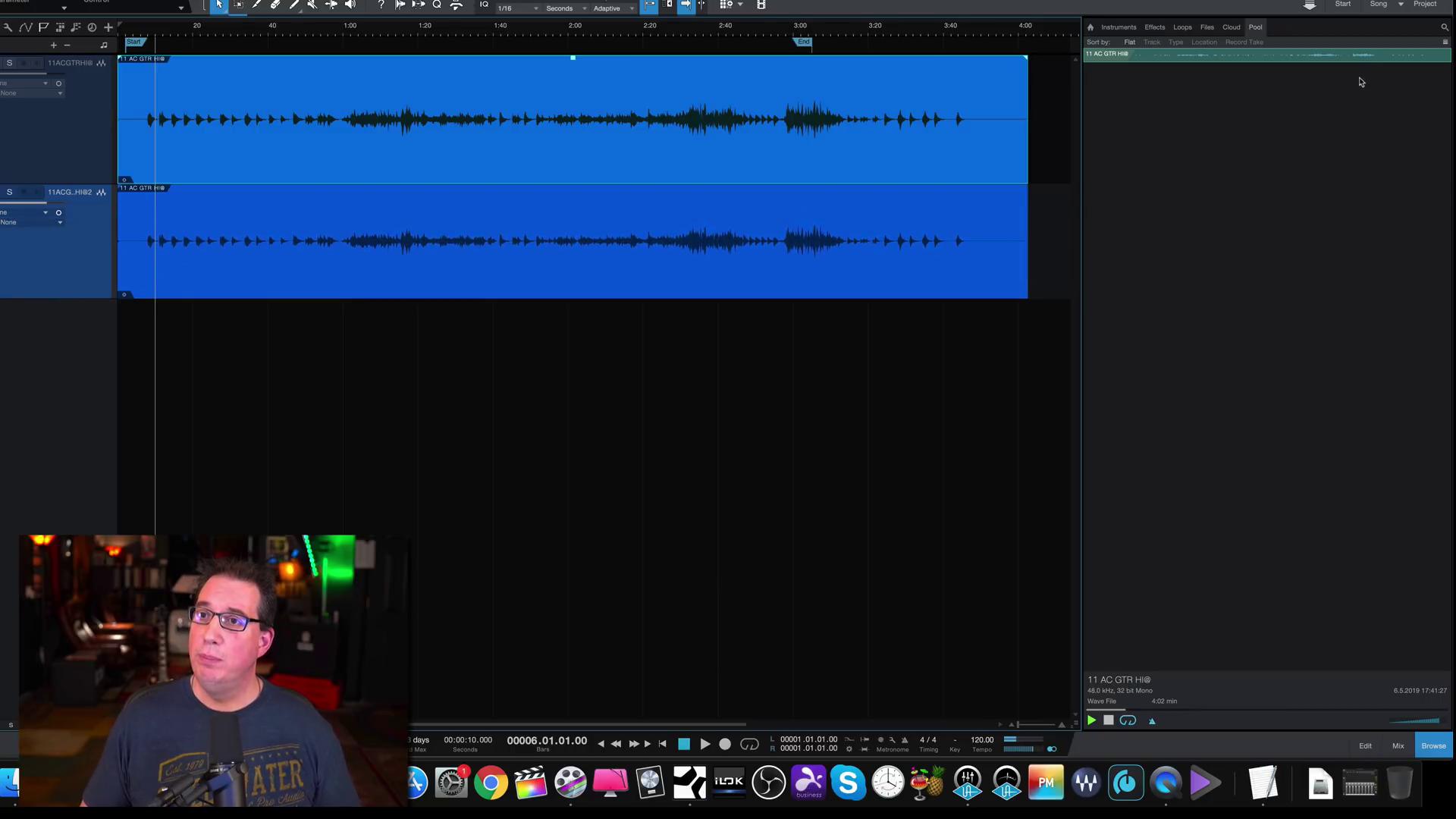
Step: Refresh the Pool list and enlarge the 11 AC GTR HI@ waveform preview
{"action": "left_click", "coordinate": [1230, 29]}
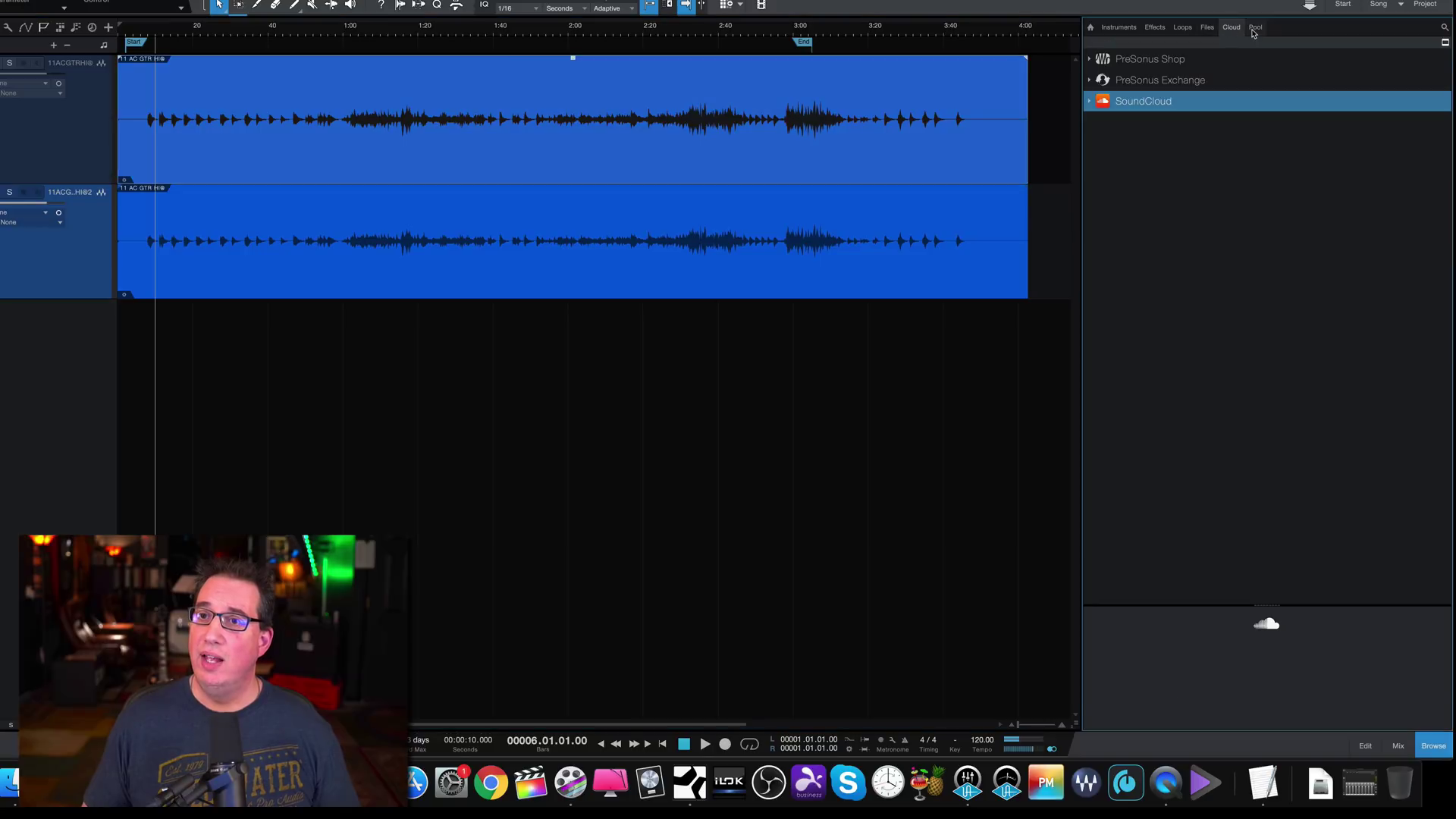
{"action": "left_click", "coordinate": [1254, 30]}
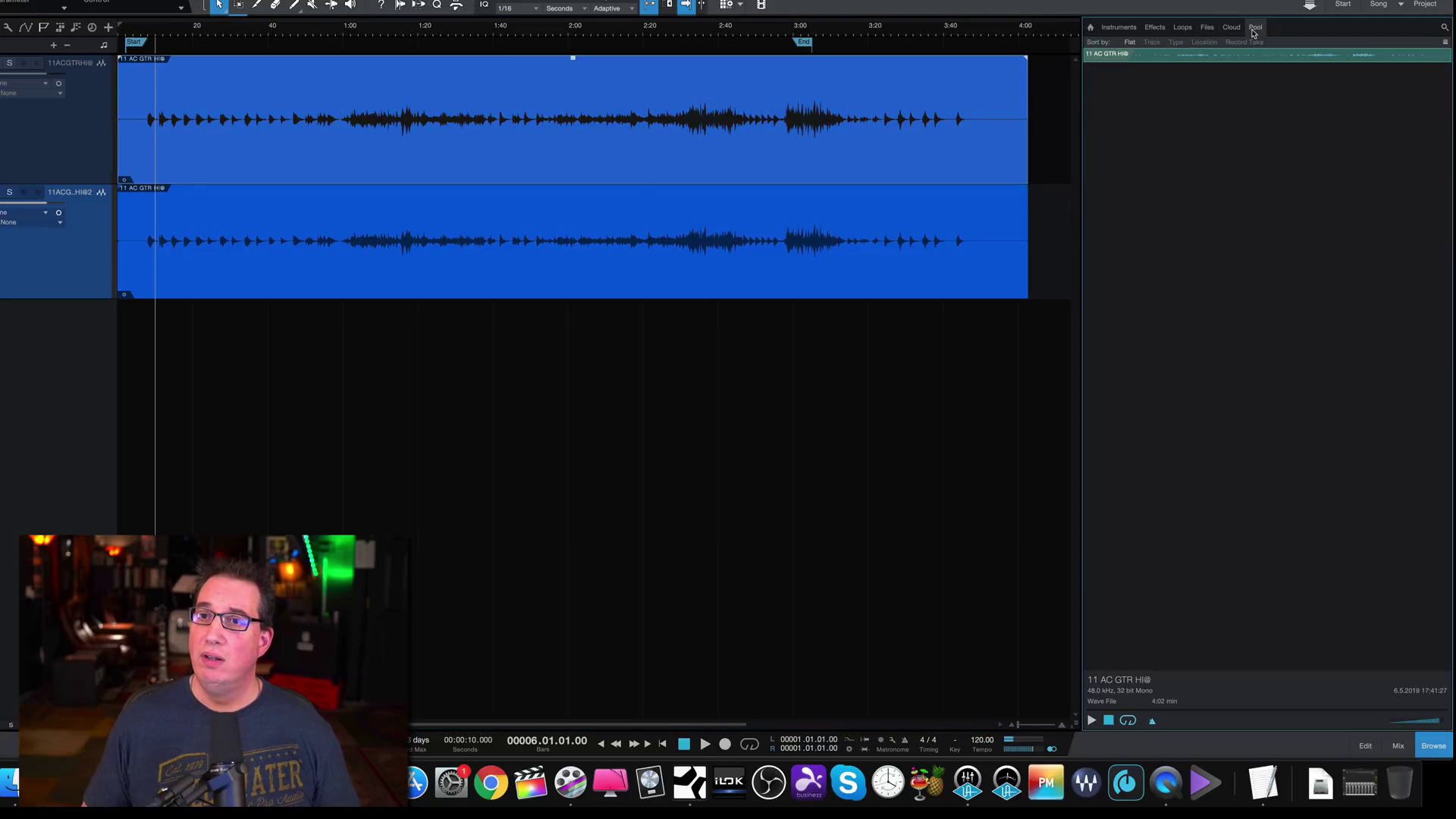
{"action": "right_click", "coordinate": [1280, 101]}
{"action": "left_click", "coordinate": [1289, 107]}
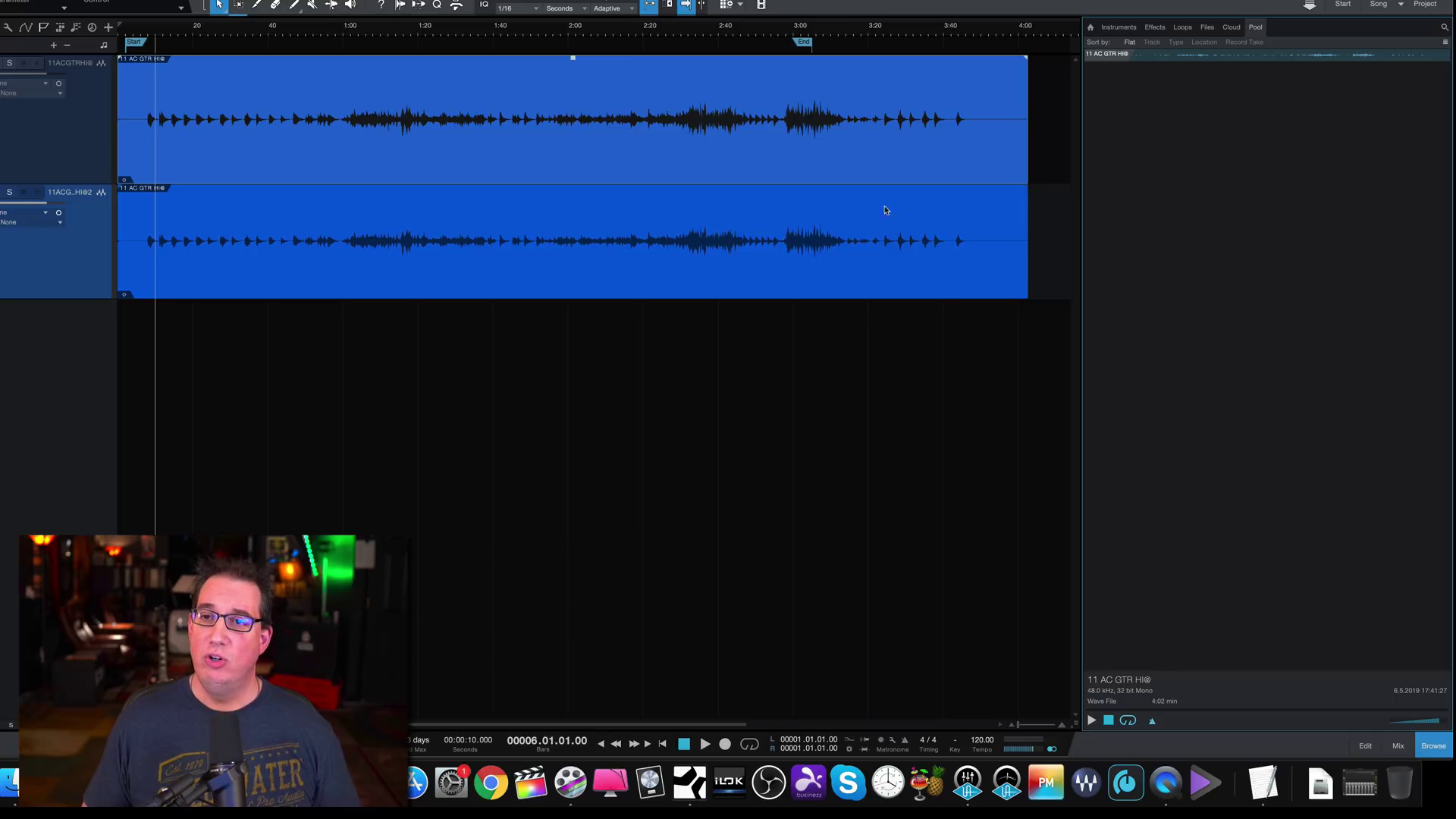
{"action": "right_click", "coordinate": [1272, 167]}
{"action": "left_click", "coordinate": [1272, 167]}
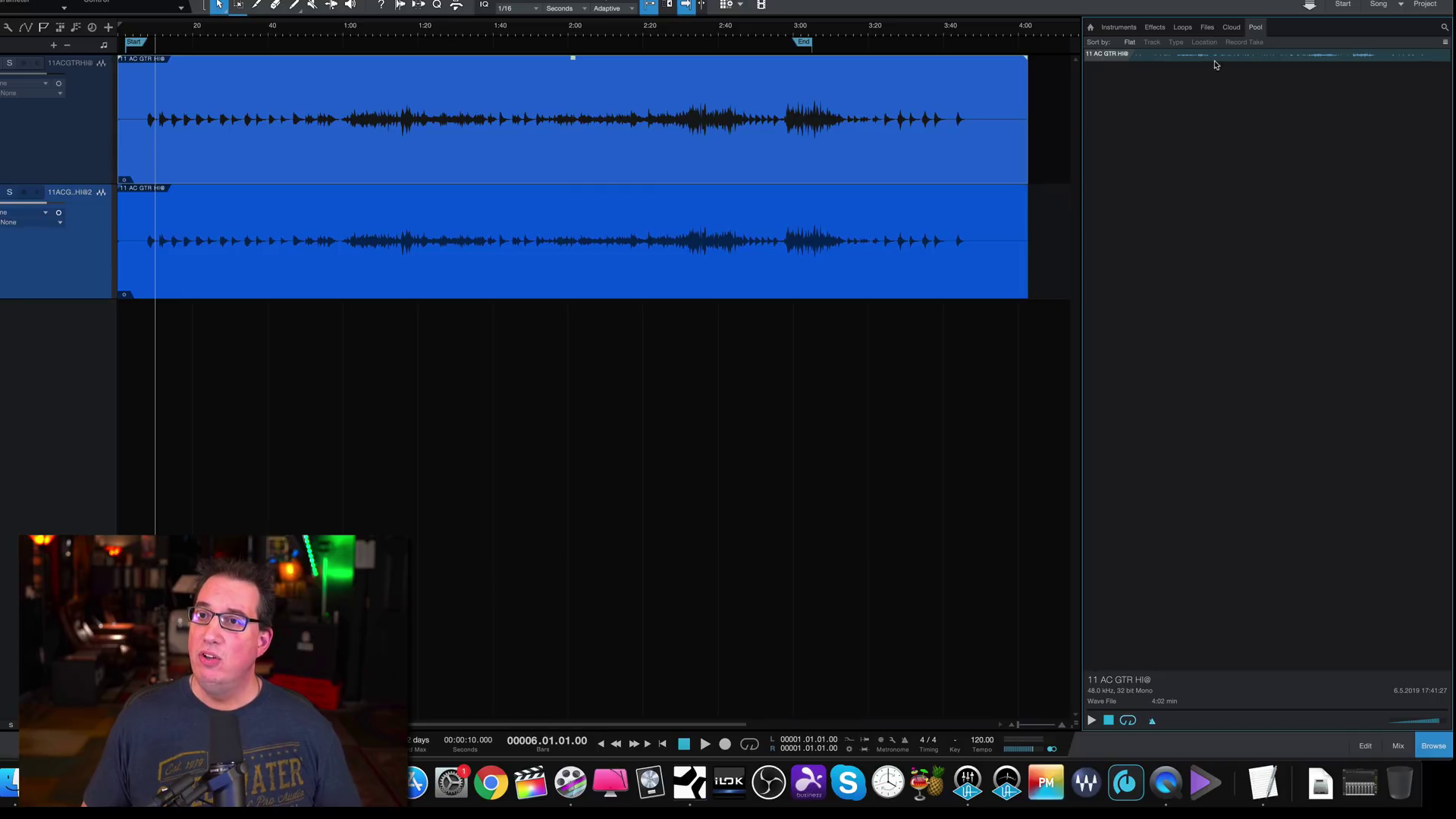
{"action": "left_click", "coordinate": [1446, 43]}
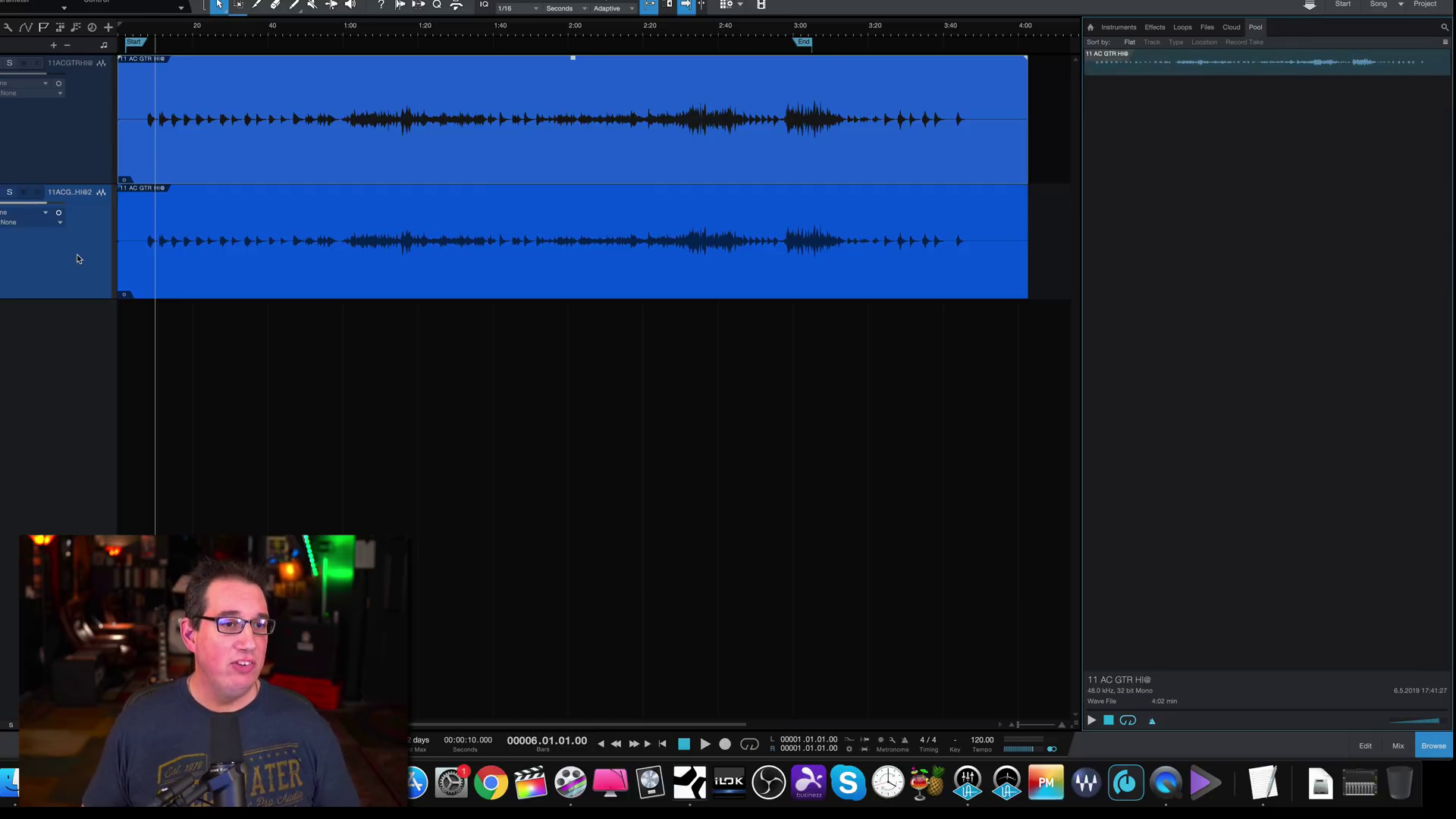
Step: Move the selection between the bottom and top guitar events
{"action": "key", "text": "Down"}
{"action": "key", "text": "Up"}
{"action": "key", "text": "Down"}
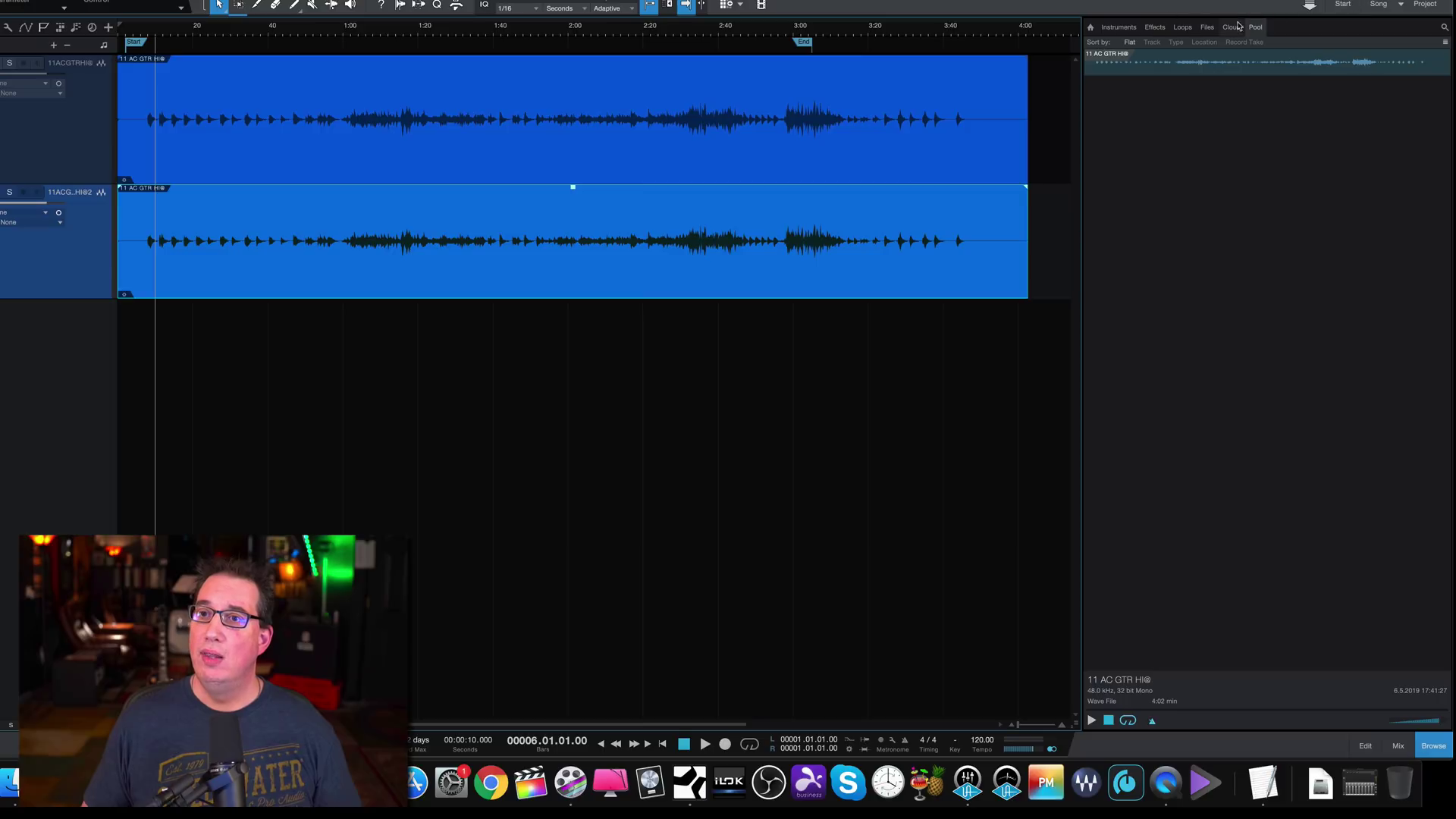
Step: Import 02_Snare.wav from Desktop's Def Leppard Original stems folder as a new track, then view the Pool
{"action": "left_click", "coordinate": [1210, 29]}
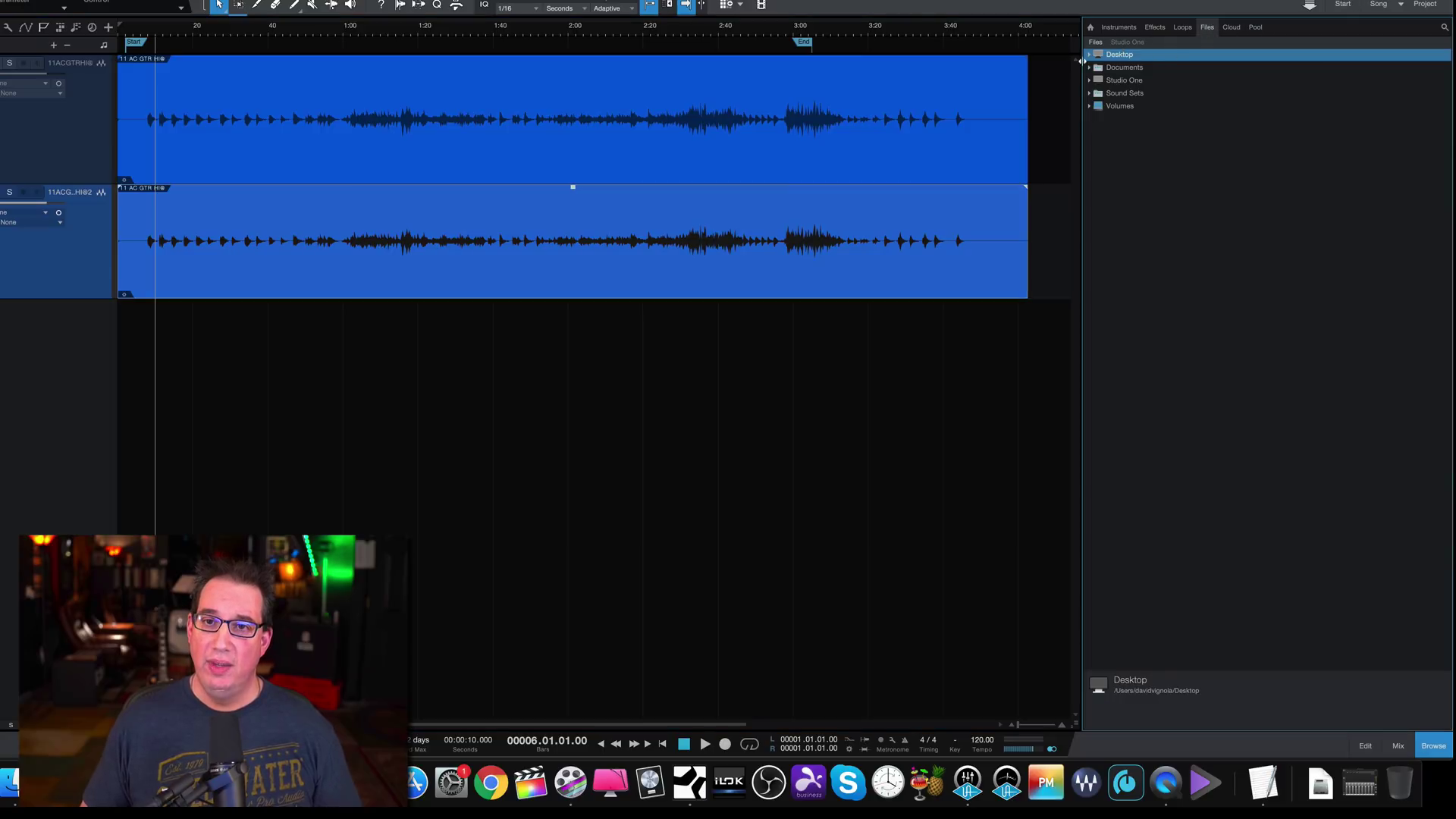
{"action": "left_click", "coordinate": [1089, 56]}
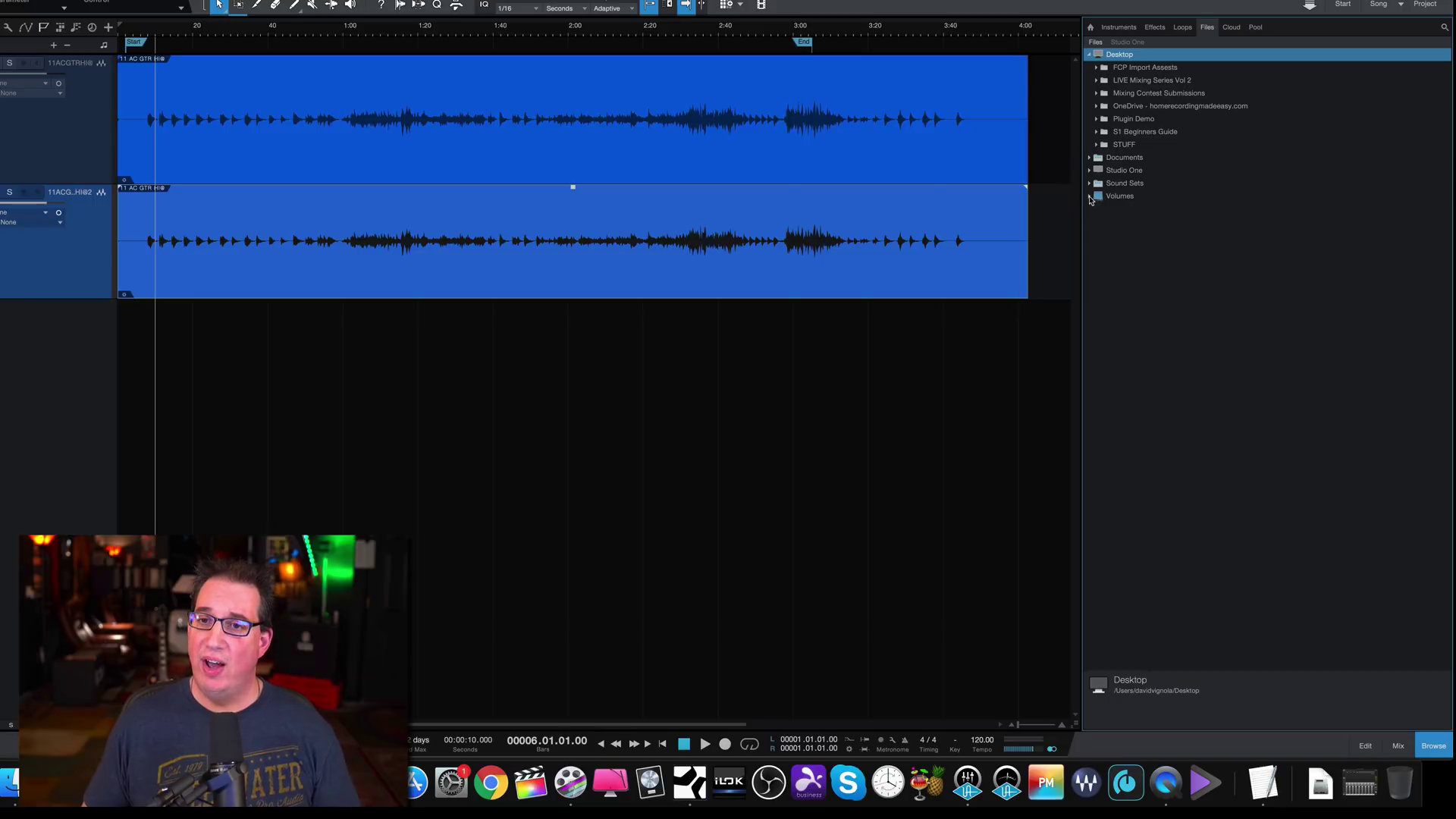
{"action": "left_click", "coordinate": [1097, 80]}
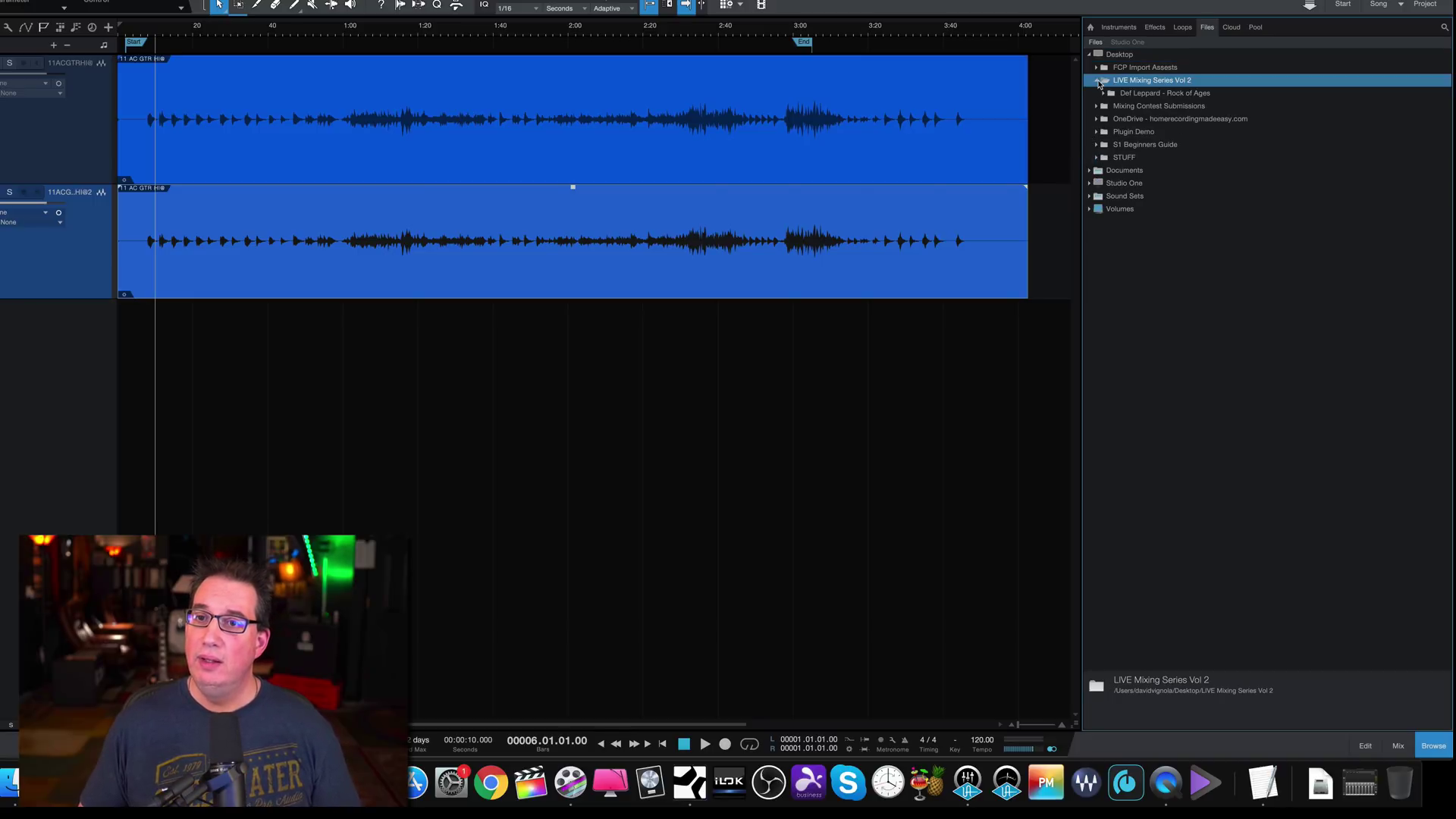
{"action": "left_click", "coordinate": [1103, 93]}
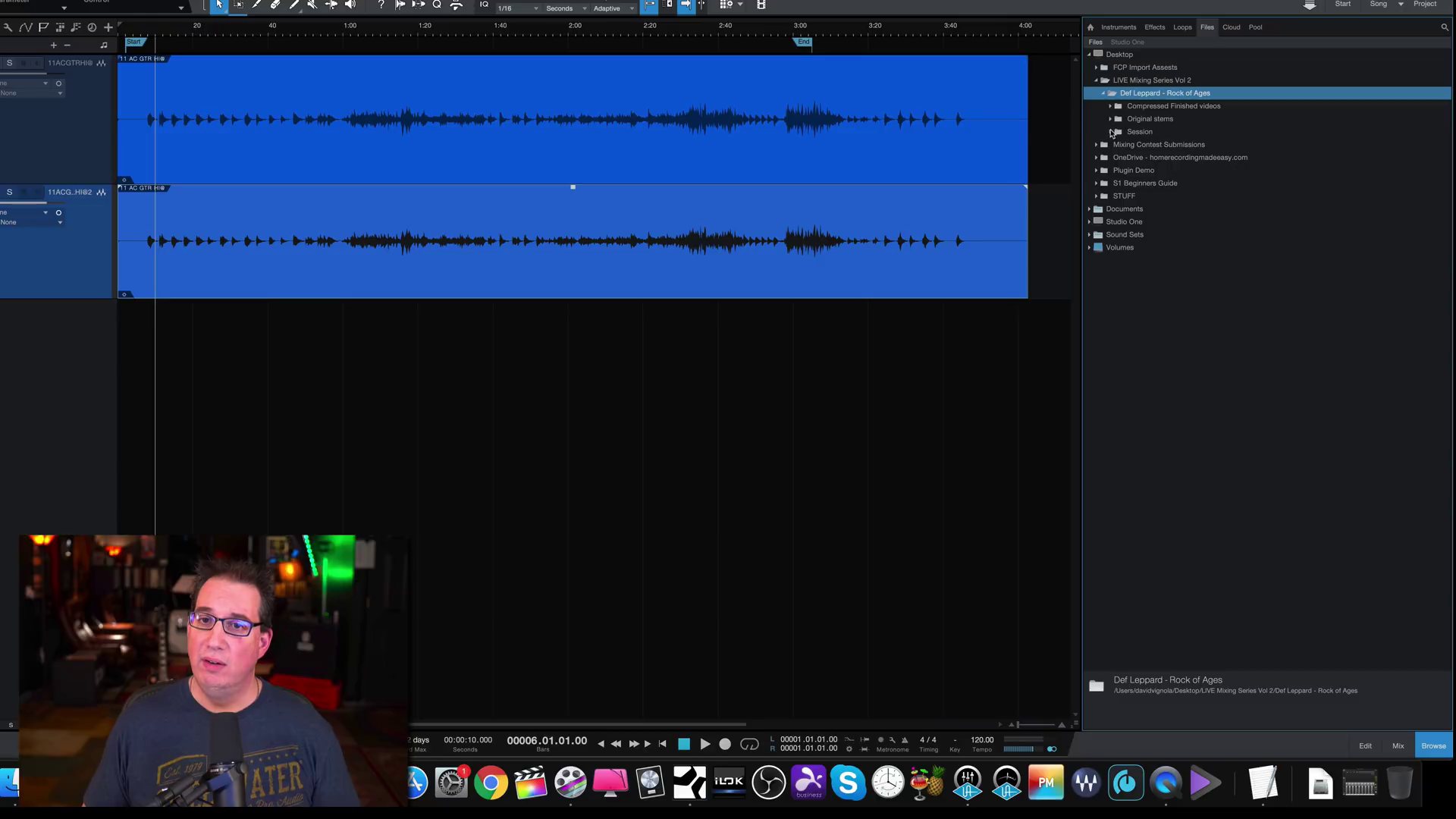
{"action": "left_click", "coordinate": [1112, 120]}
{"action": "left_click", "coordinate": [1146, 147]}
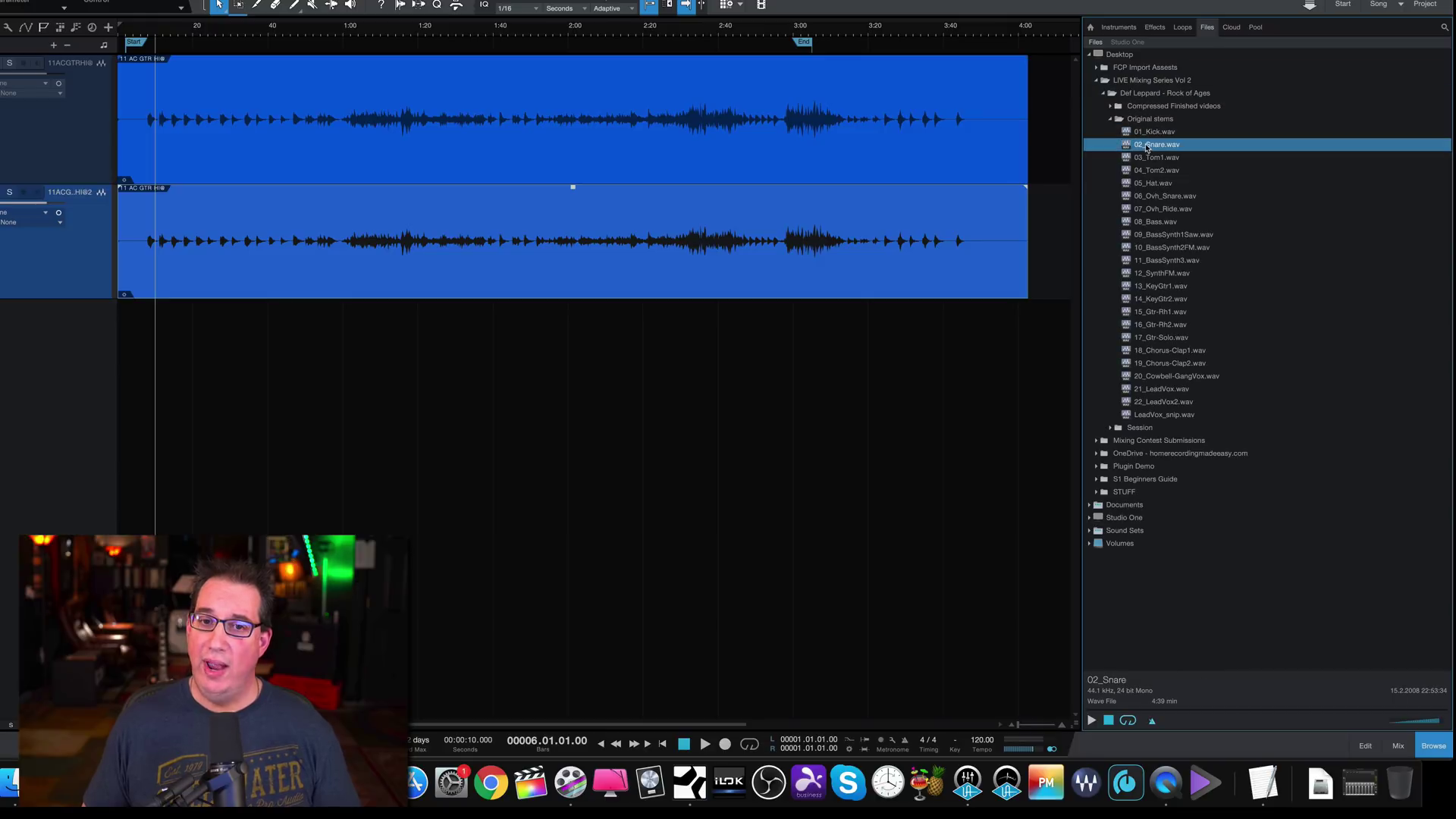
{"action": "left_click_drag", "start_coordinate": [1144, 149], "coordinate": [138, 303]}
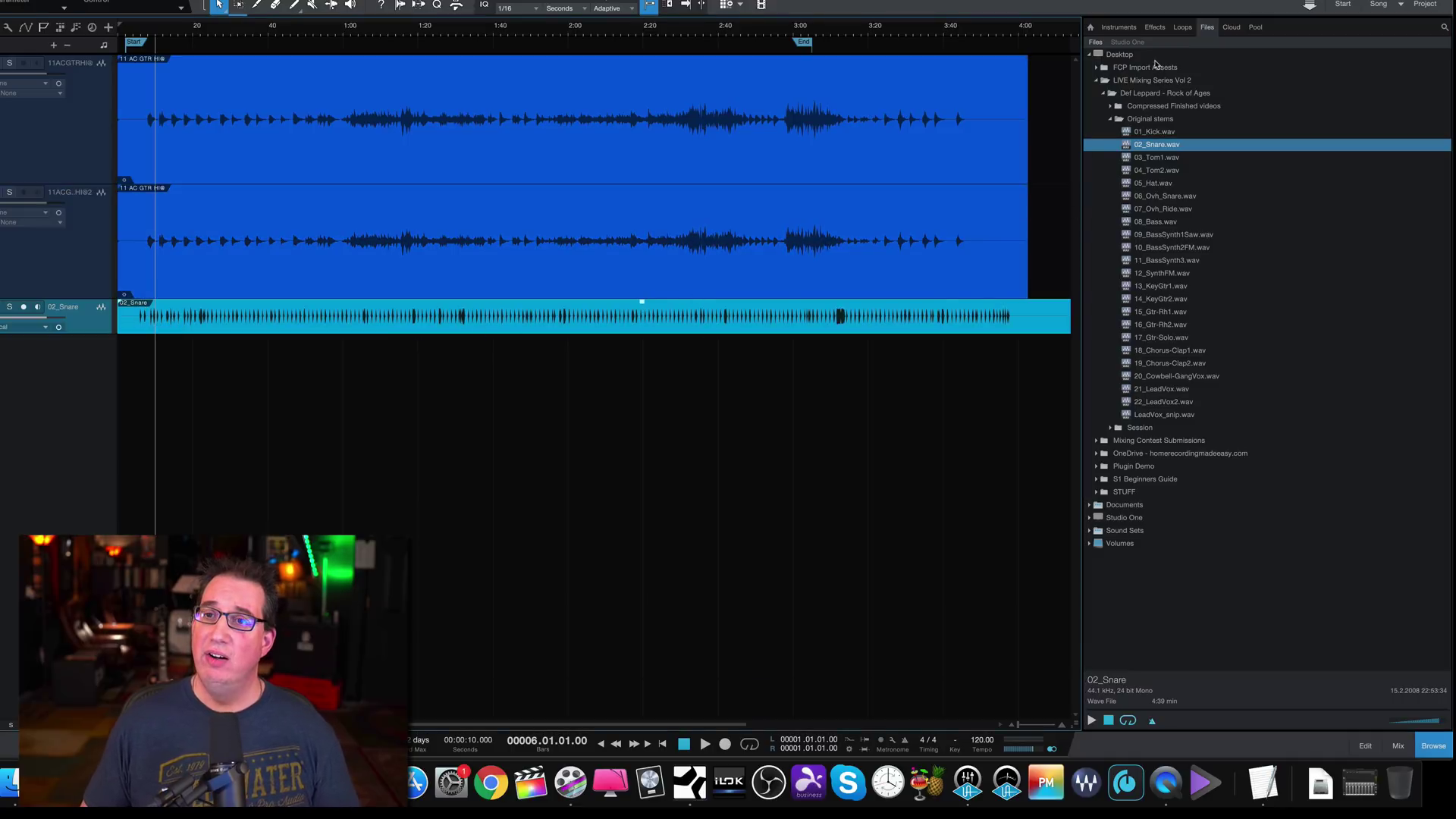
{"action": "left_click", "coordinate": [1256, 28]}
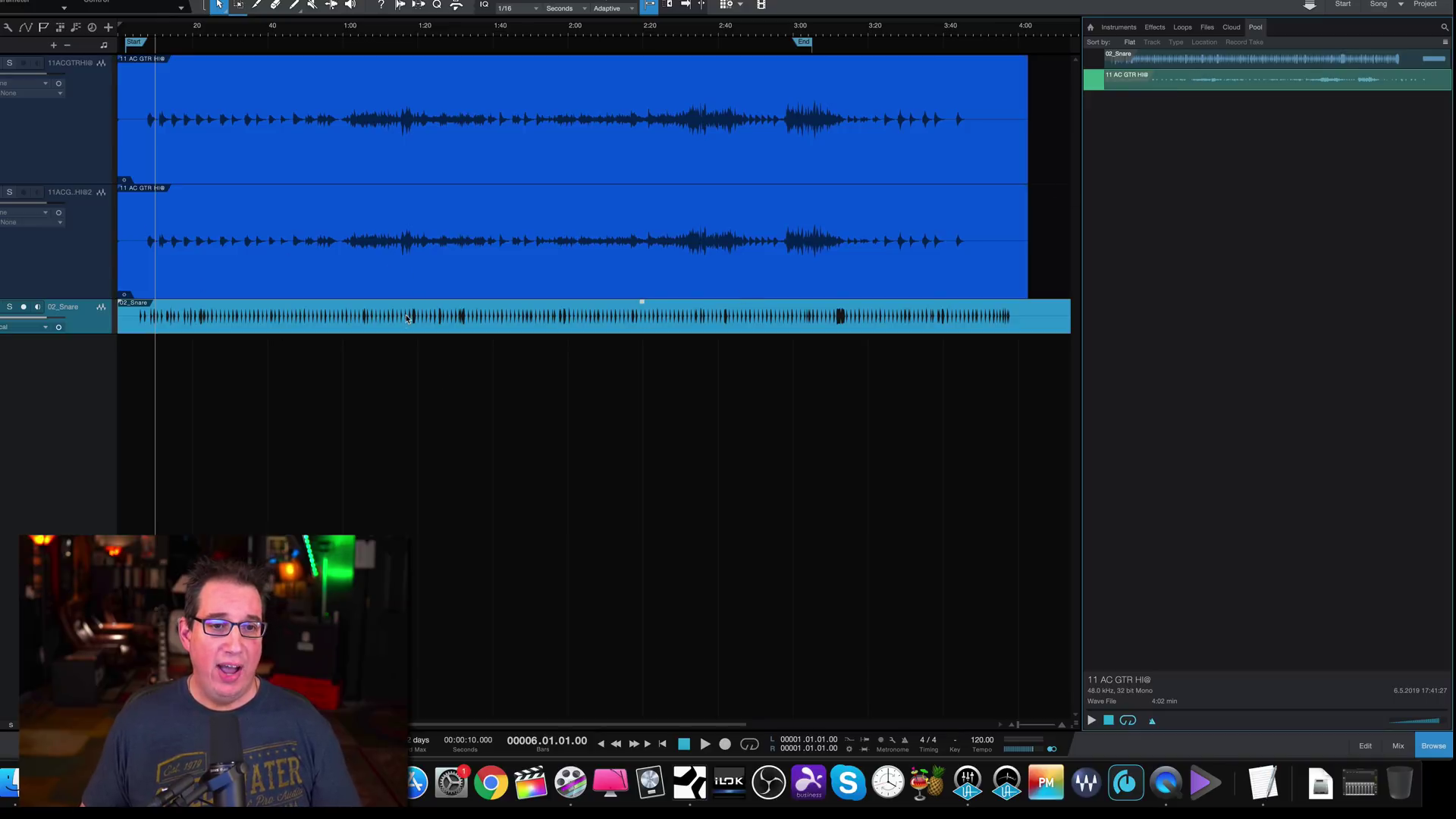
Step: Remove the second acoustic guitar track and then the 02_Snare track from the arrangement
{"action": "left_click", "coordinate": [152, 219]}
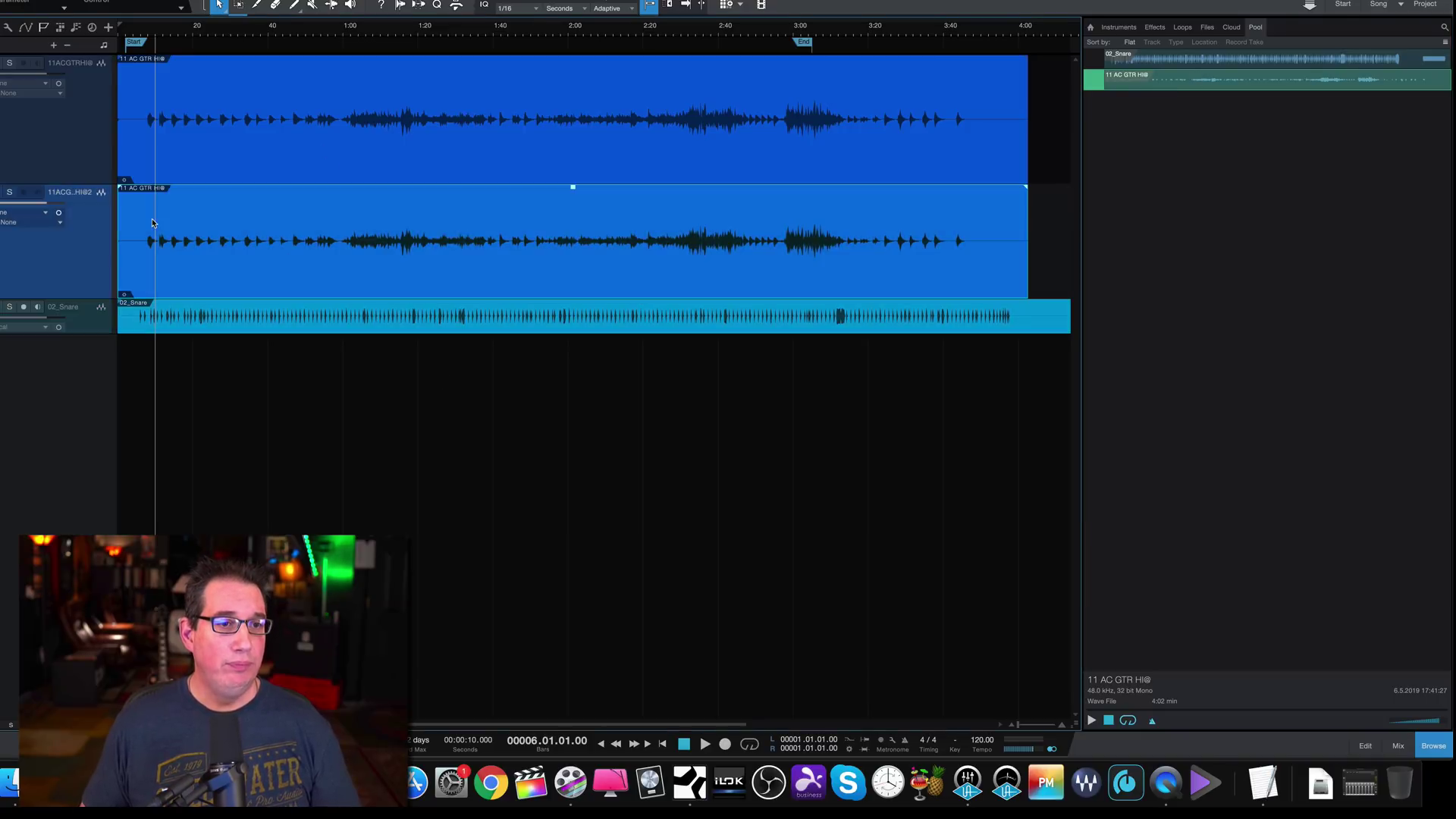
{"action": "right_click", "coordinate": [82, 246]}
{"action": "left_click", "coordinate": [121, 305]}
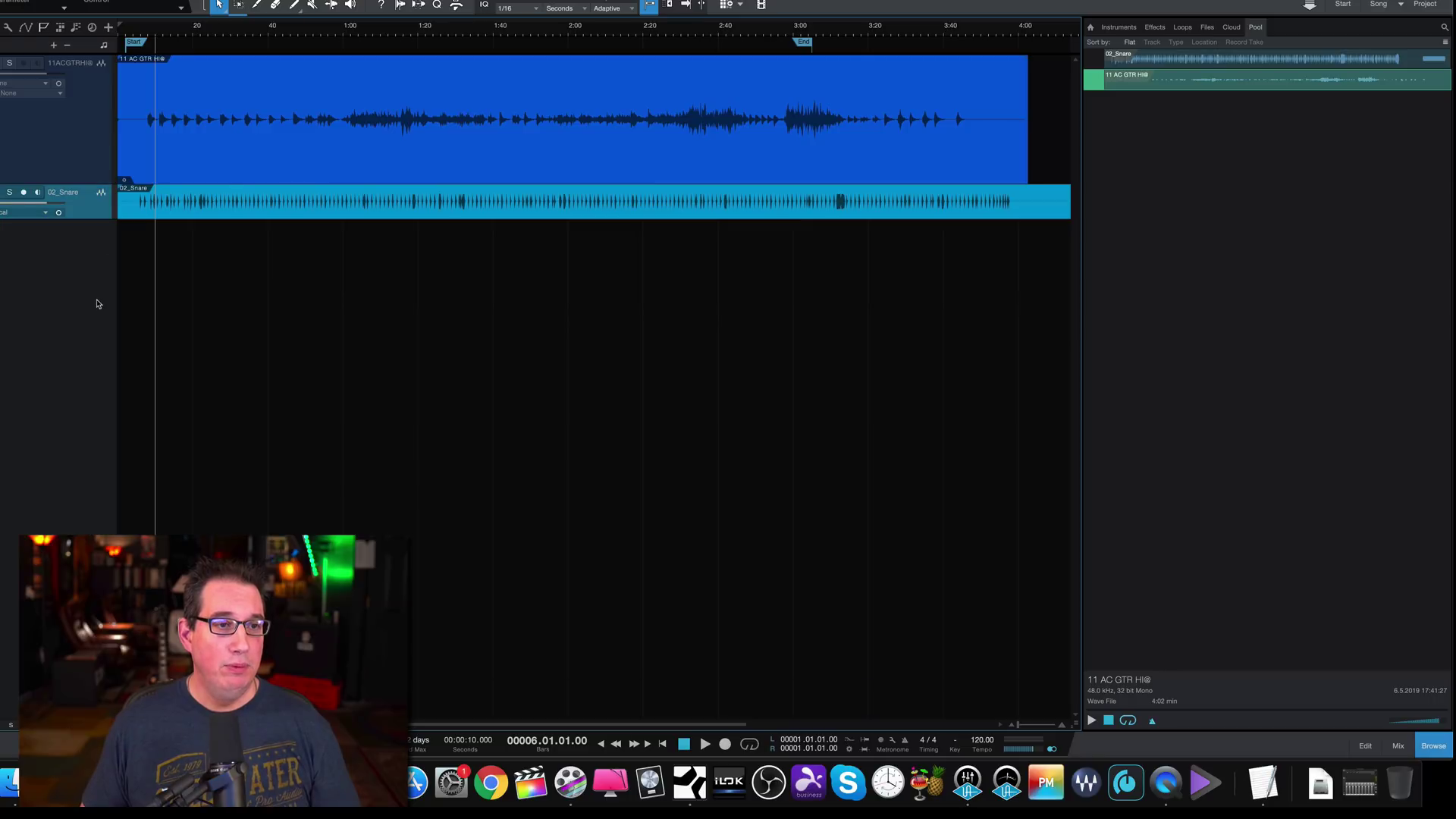
{"action": "right_click", "coordinate": [96, 198]}
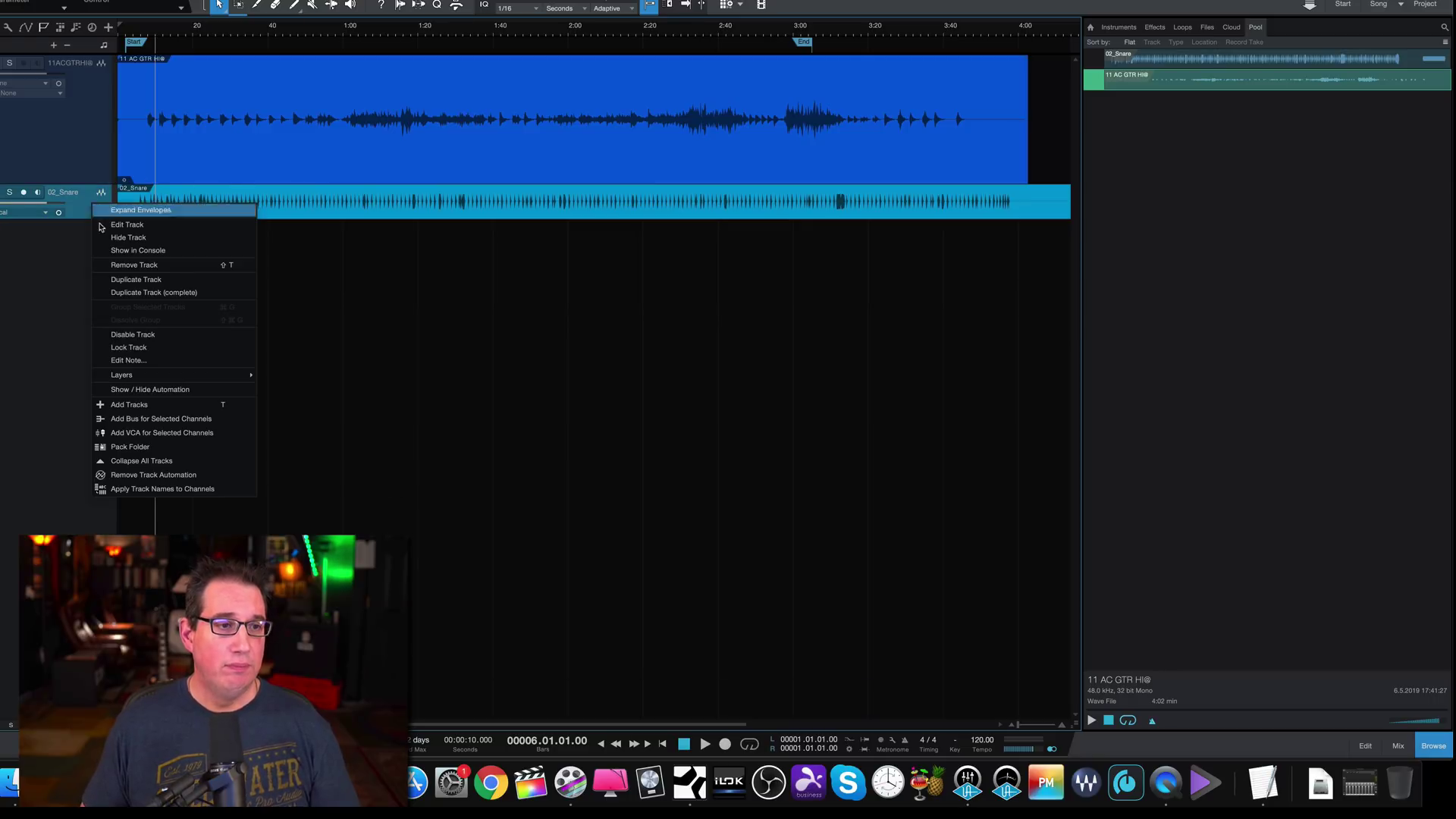
{"action": "left_click", "coordinate": [105, 265]}
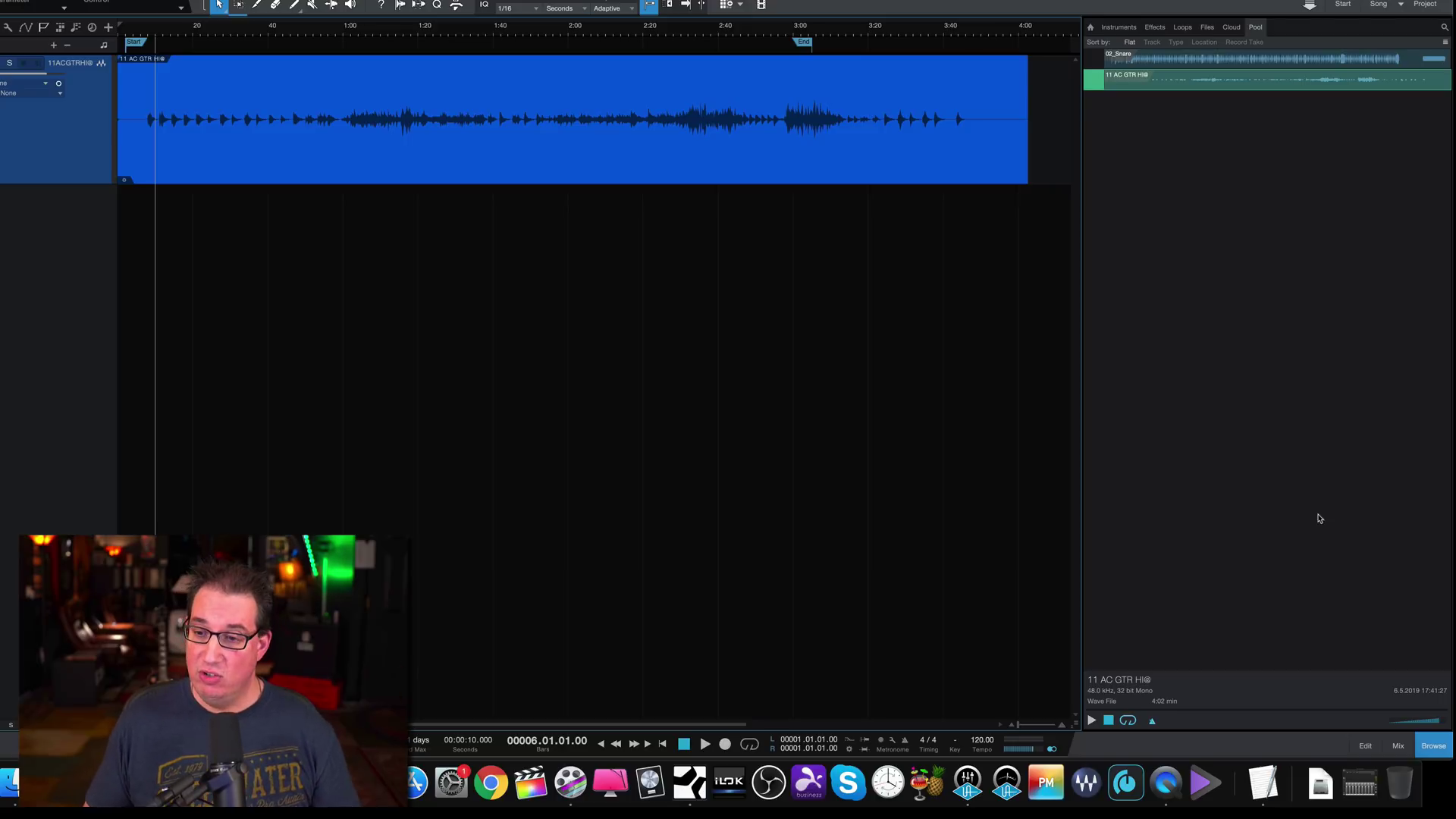
Step: Refresh the Pool's file list so 02_Snare still shows
{"action": "right_click", "coordinate": [1300, 366]}
{"action": "left_click", "coordinate": [1314, 371]}
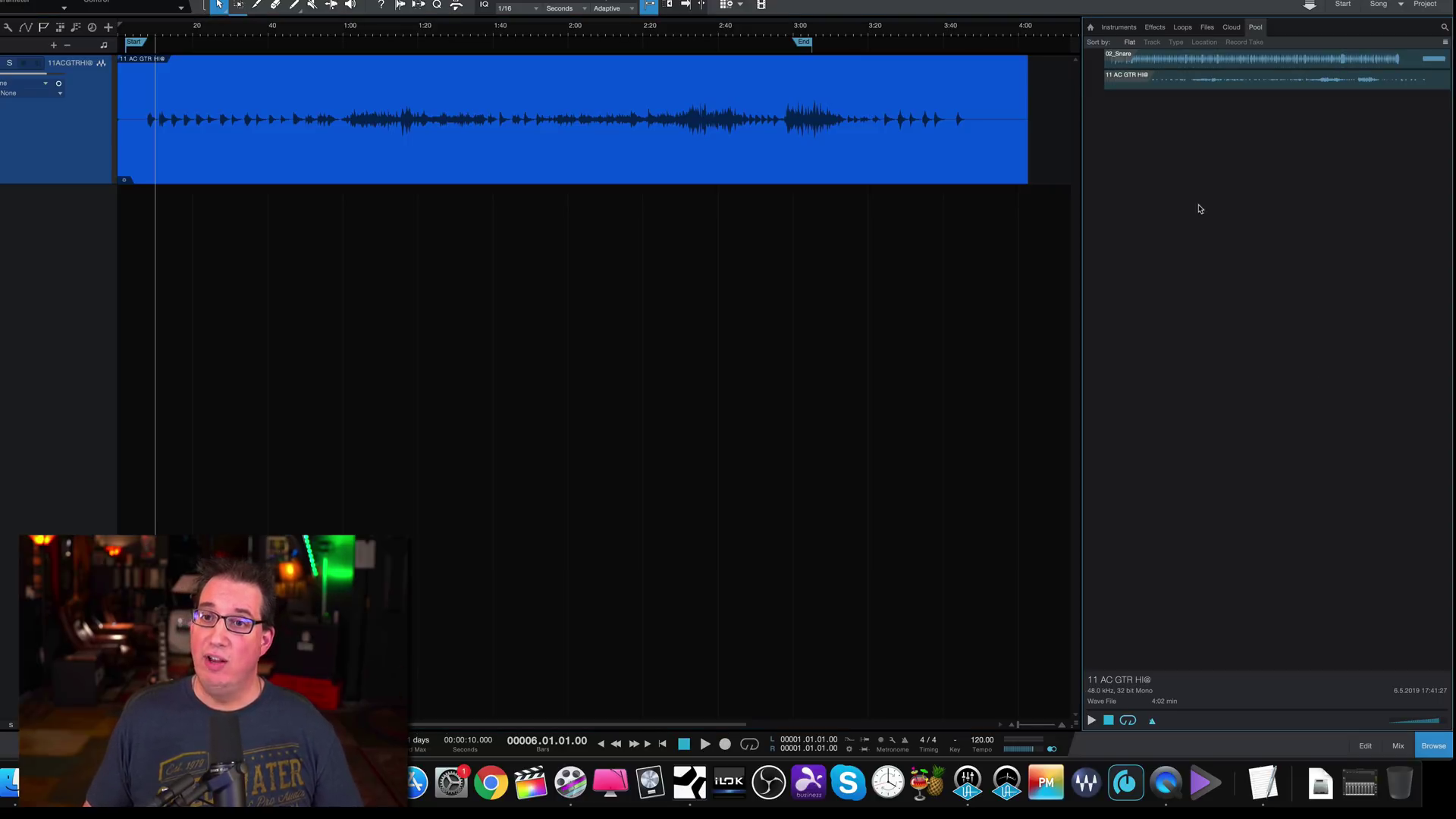
{"action": "right_click", "coordinate": [1126, 186]}
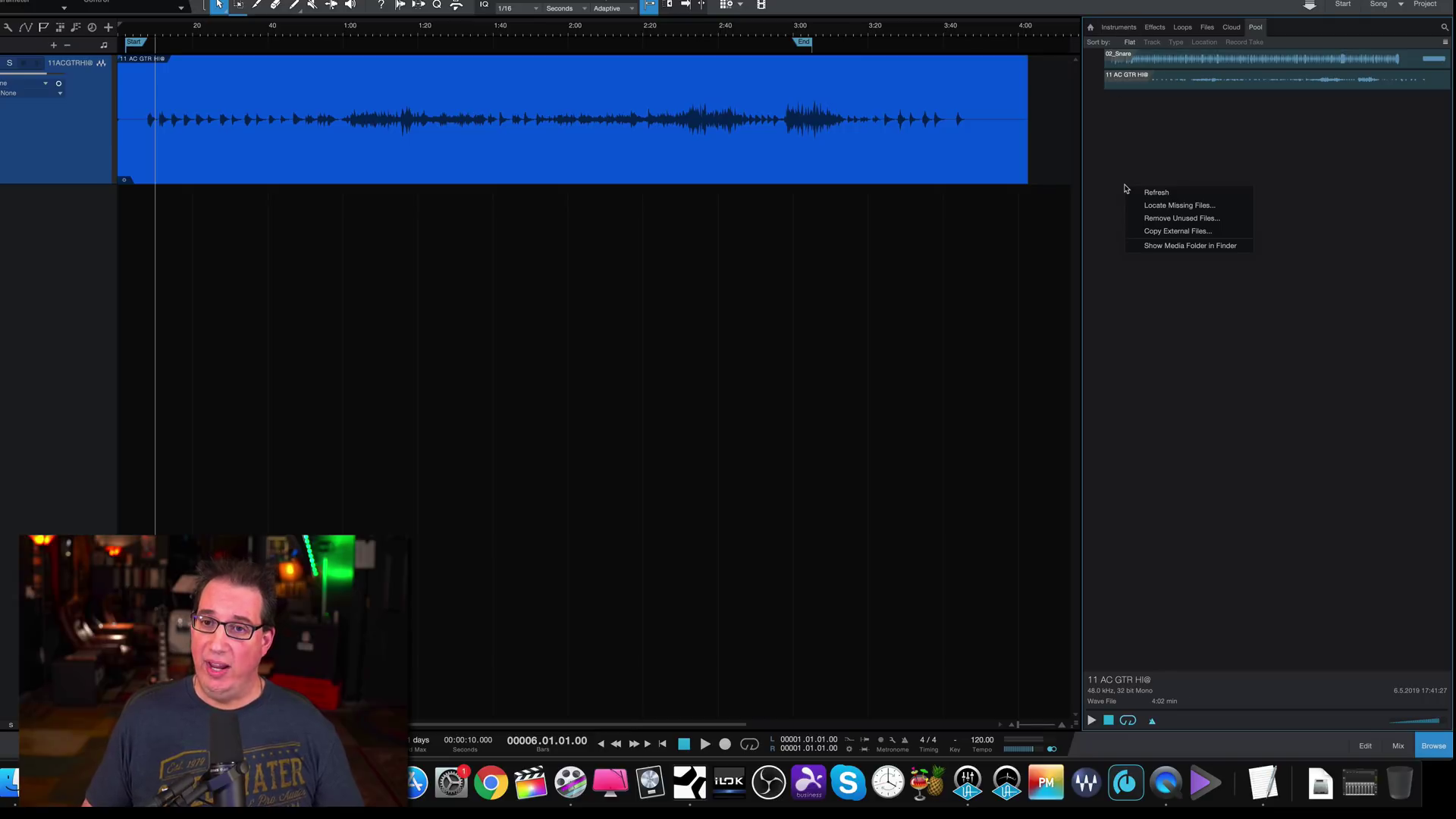
{"action": "left_click", "coordinate": [1144, 195]}
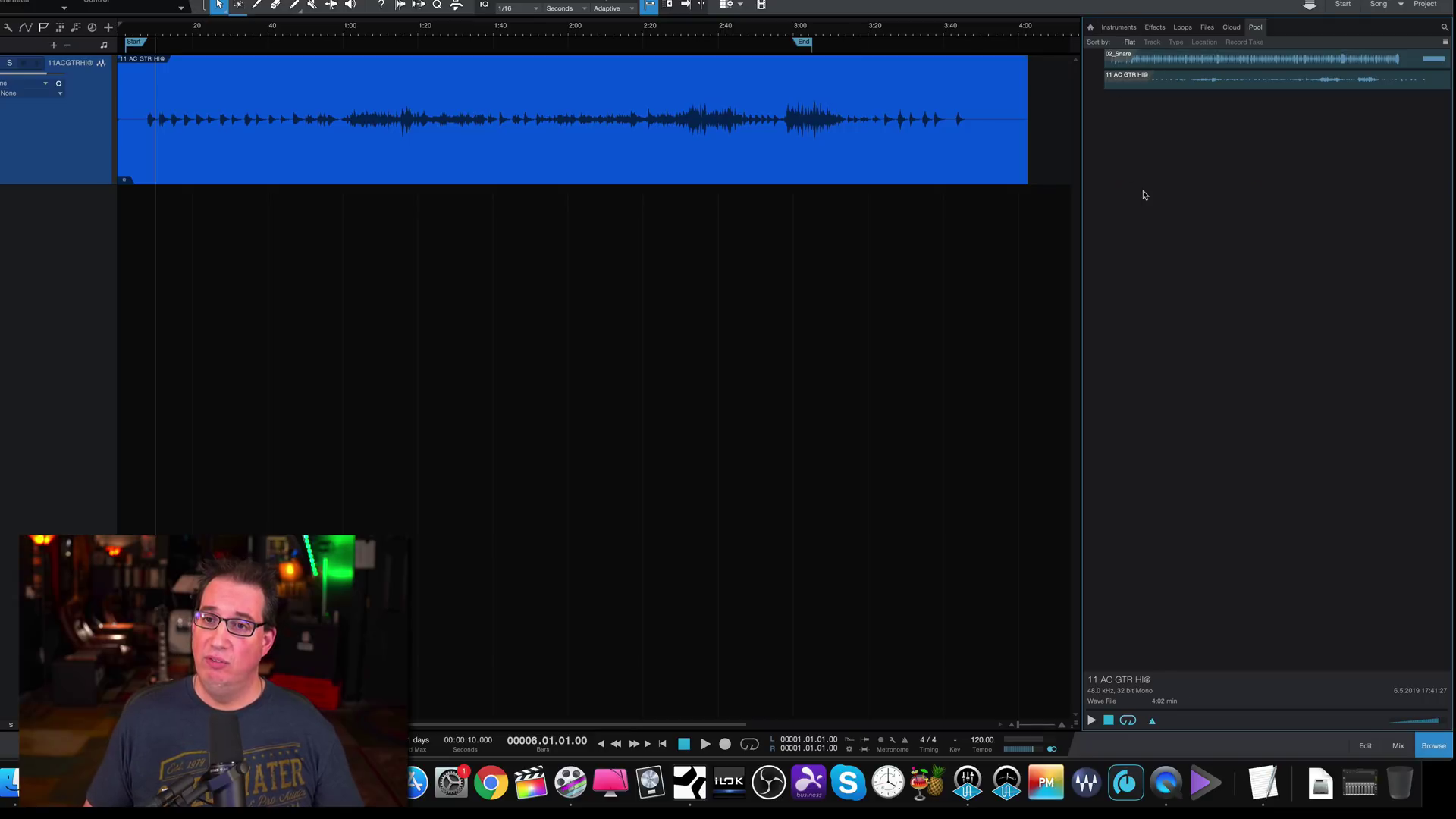
Step: Drag 02_Snare from the Pool back into the arrangement as a track and widen the arrange area
{"action": "left_click", "coordinate": [1152, 64]}
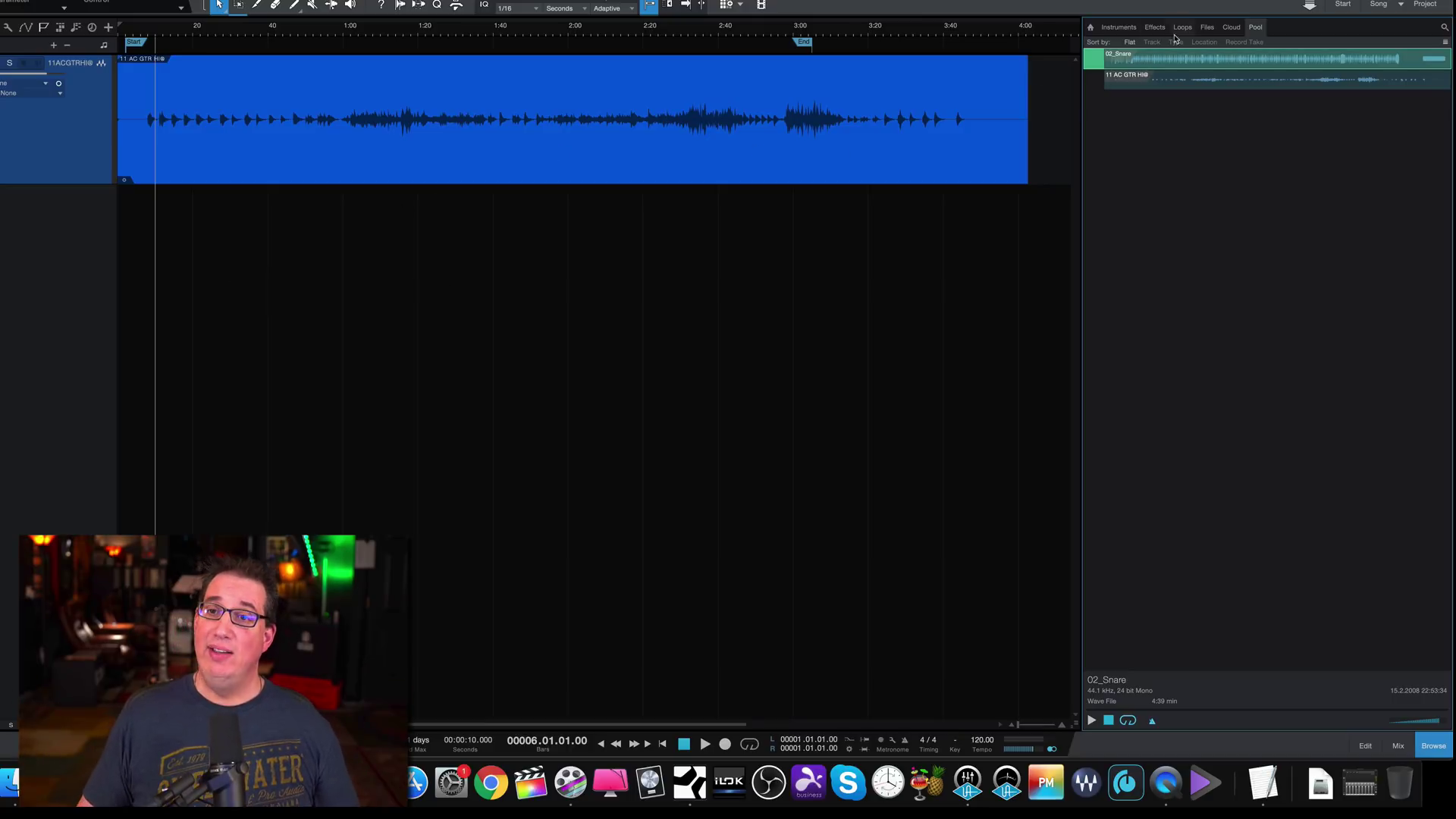
{"action": "left_click", "coordinate": [1152, 77]}
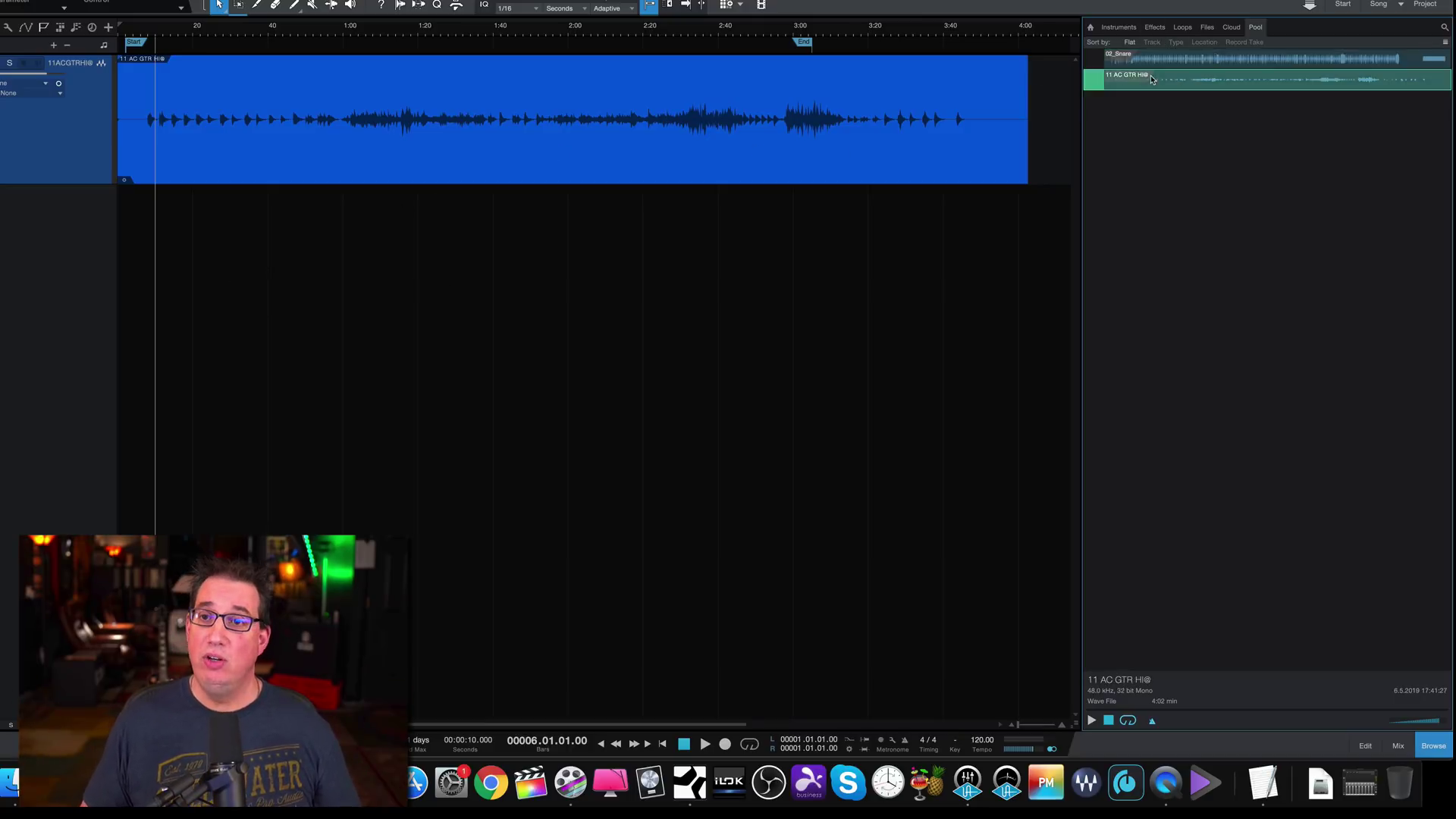
{"action": "left_click_drag", "start_coordinate": [1155, 60], "coordinate": [126, 247]}
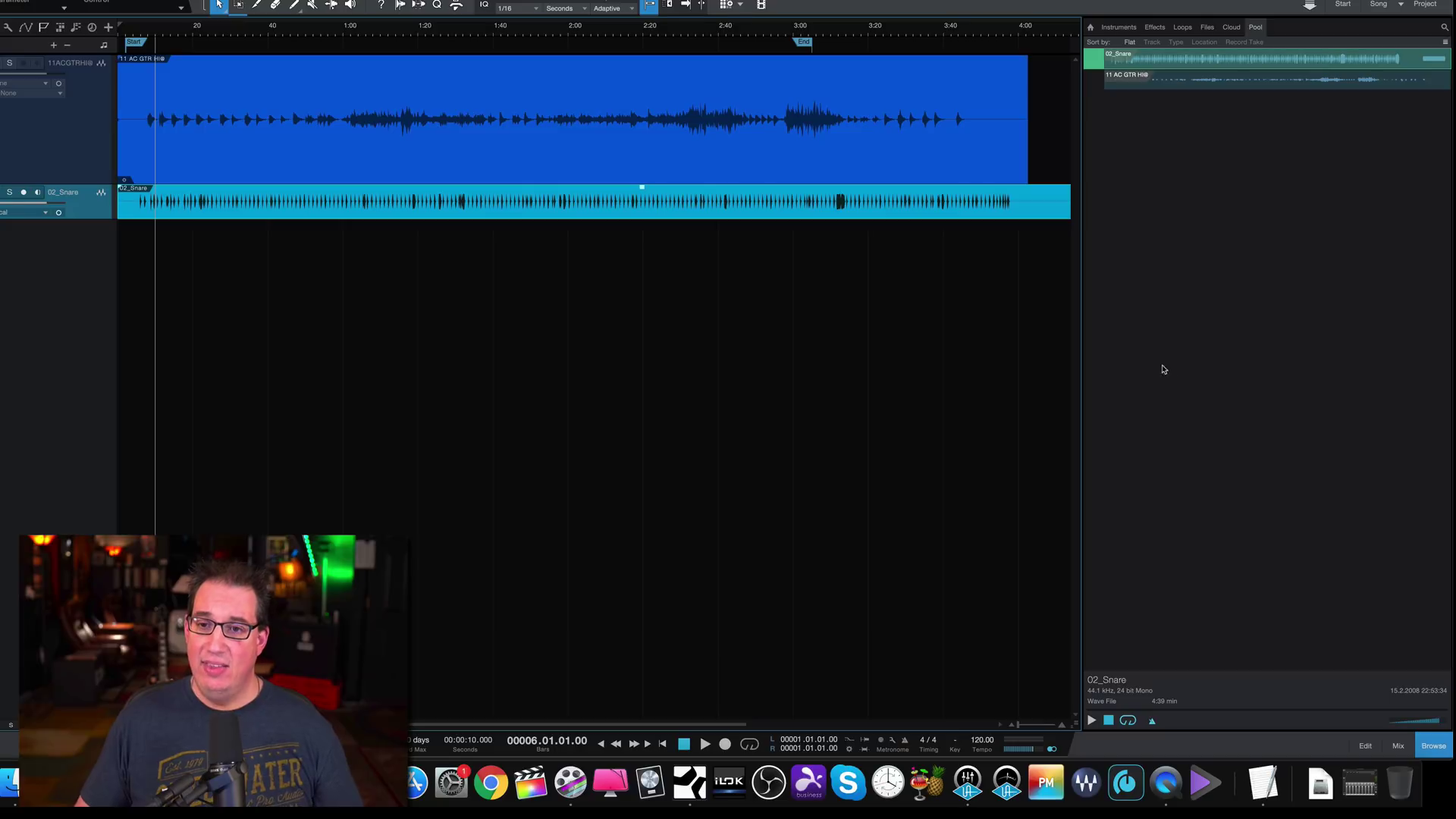
{"action": "mouse_move", "coordinate": [1082, 366]}
{"action": "left_mouse_down"}
{"action": "mouse_move", "coordinate": [1167, 367]}
{"action": "mouse_move", "coordinate": [1108, 369]}
{"action": "left_mouse_up"}
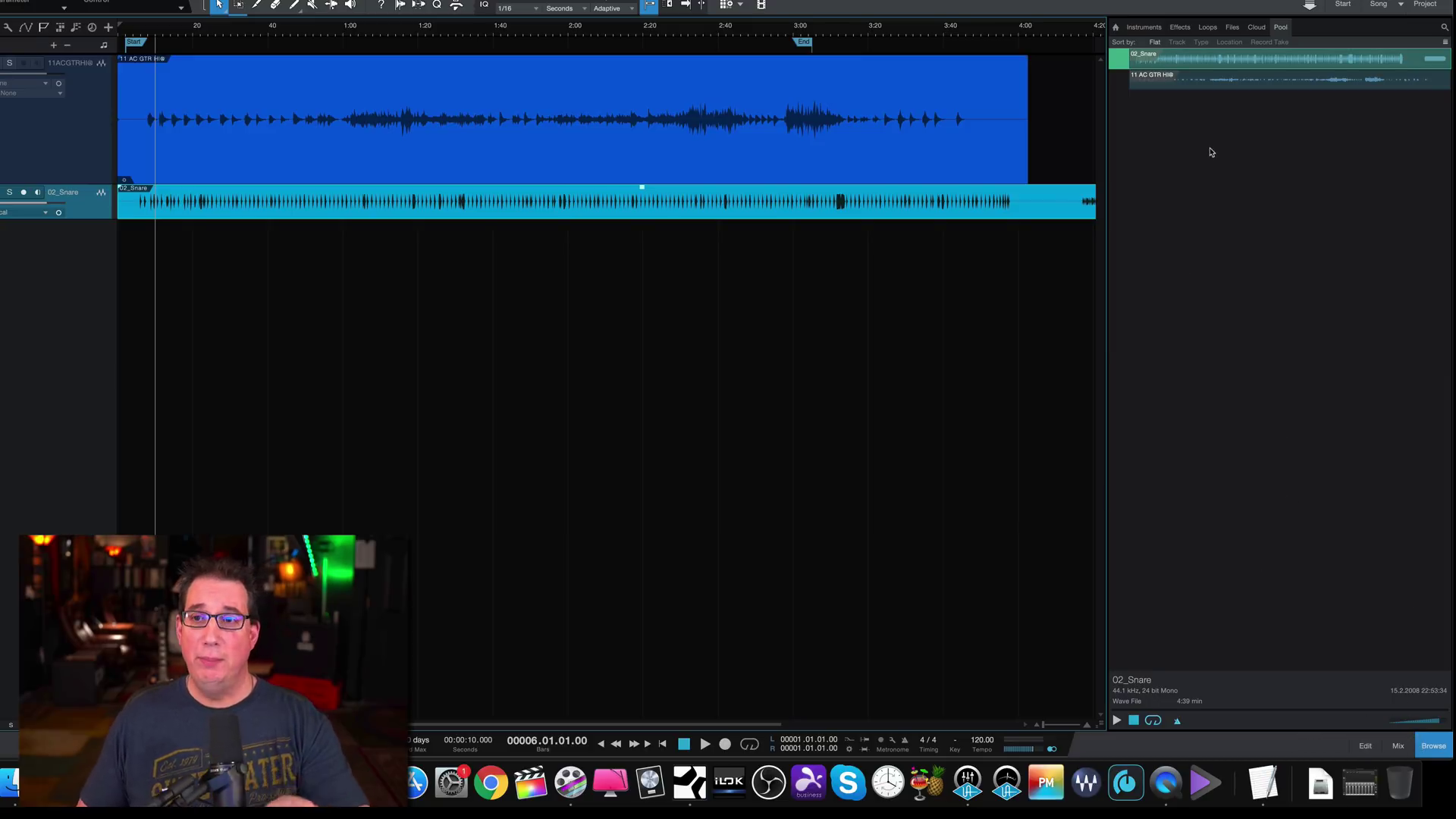
Step: Toggle the Browser off and on, then list Effects with the PreSonus folder (Ampire, Analog Delay, Autofilter) expanded
{"action": "left_click", "coordinate": [1433, 751]}
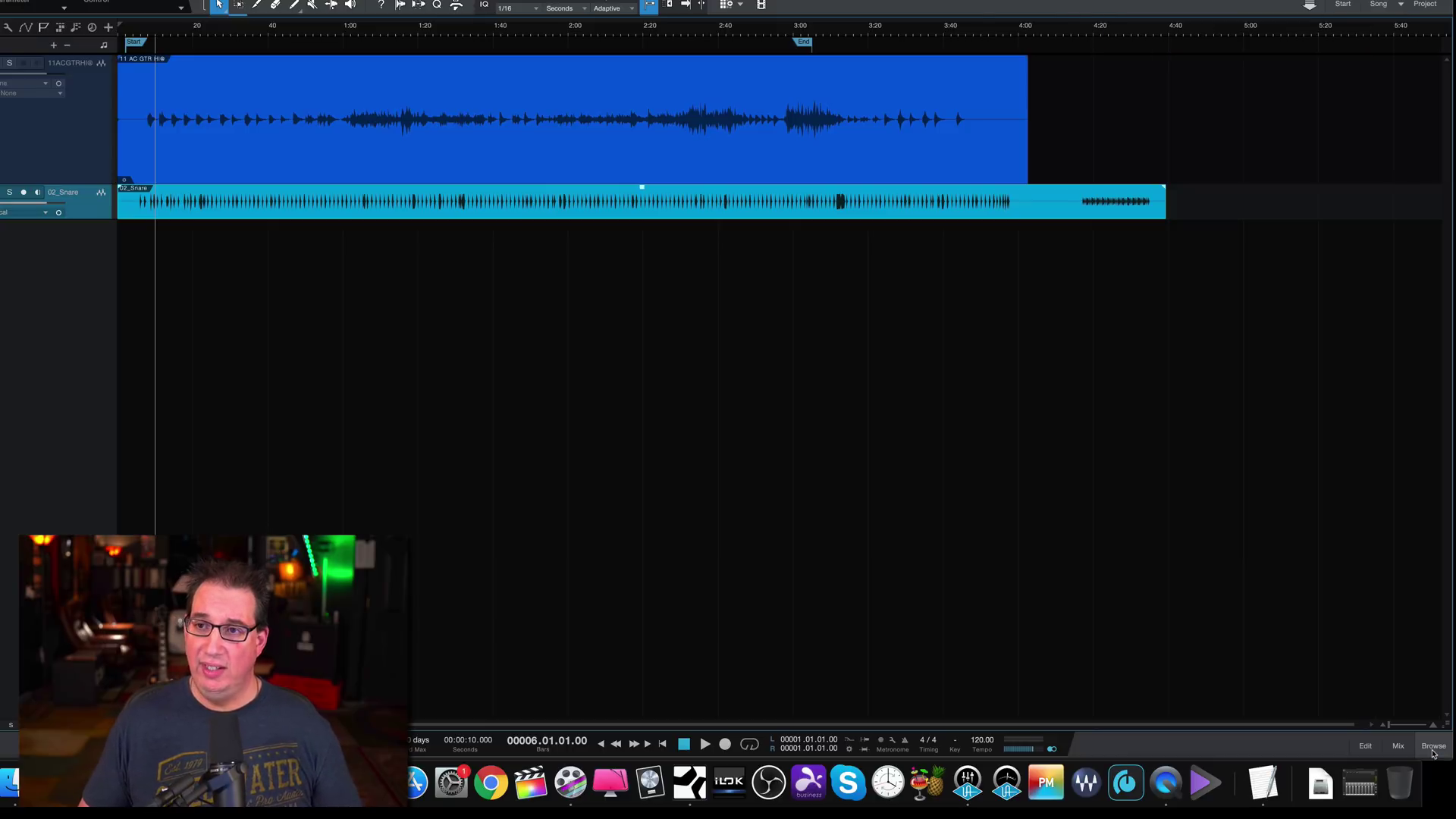
{"action": "left_click", "coordinate": [1434, 751]}
{"action": "left_click", "coordinate": [1434, 751]}
{"action": "left_click", "coordinate": [1433, 751]}
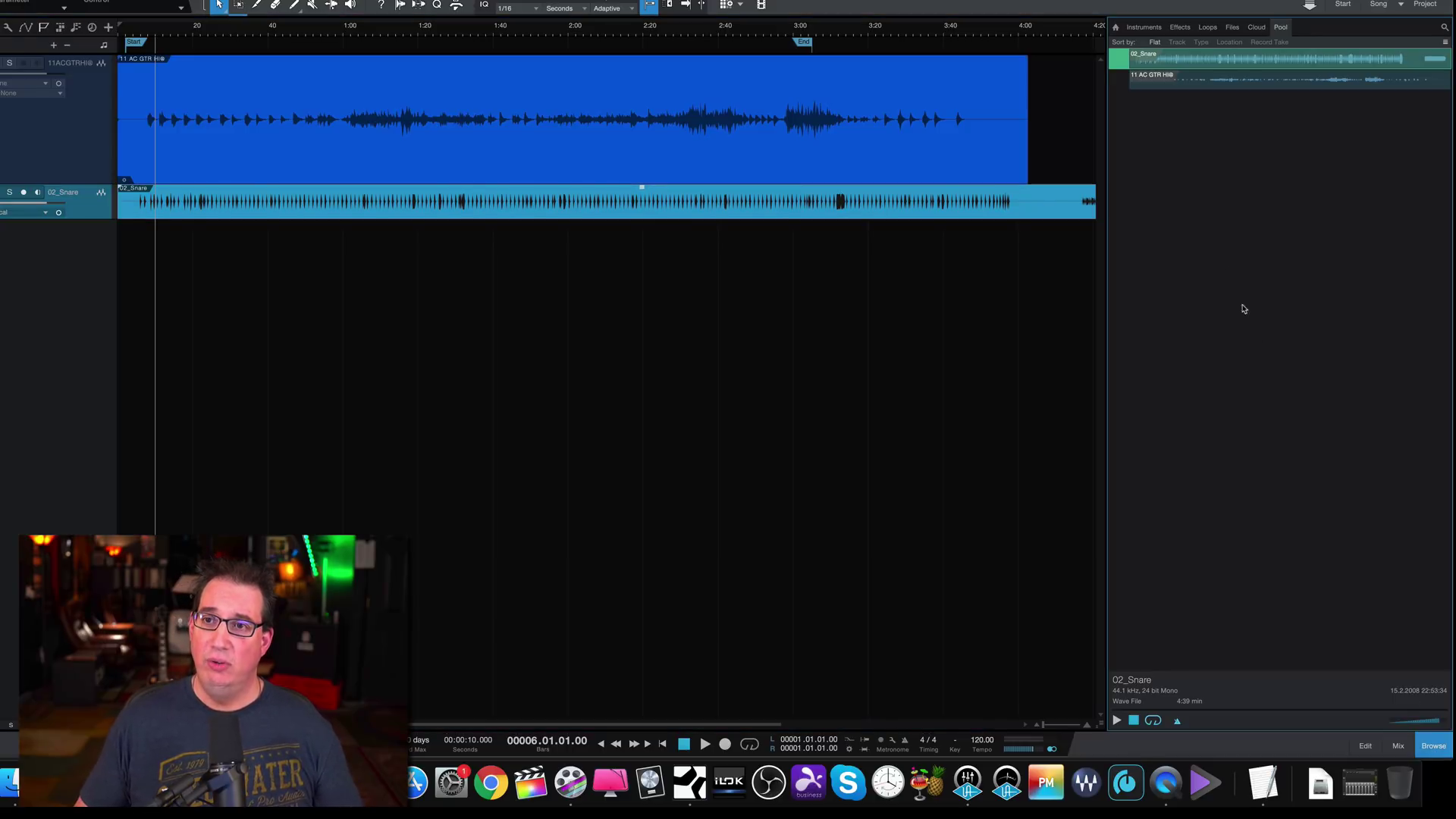
{"action": "left_click", "coordinate": [1180, 28]}
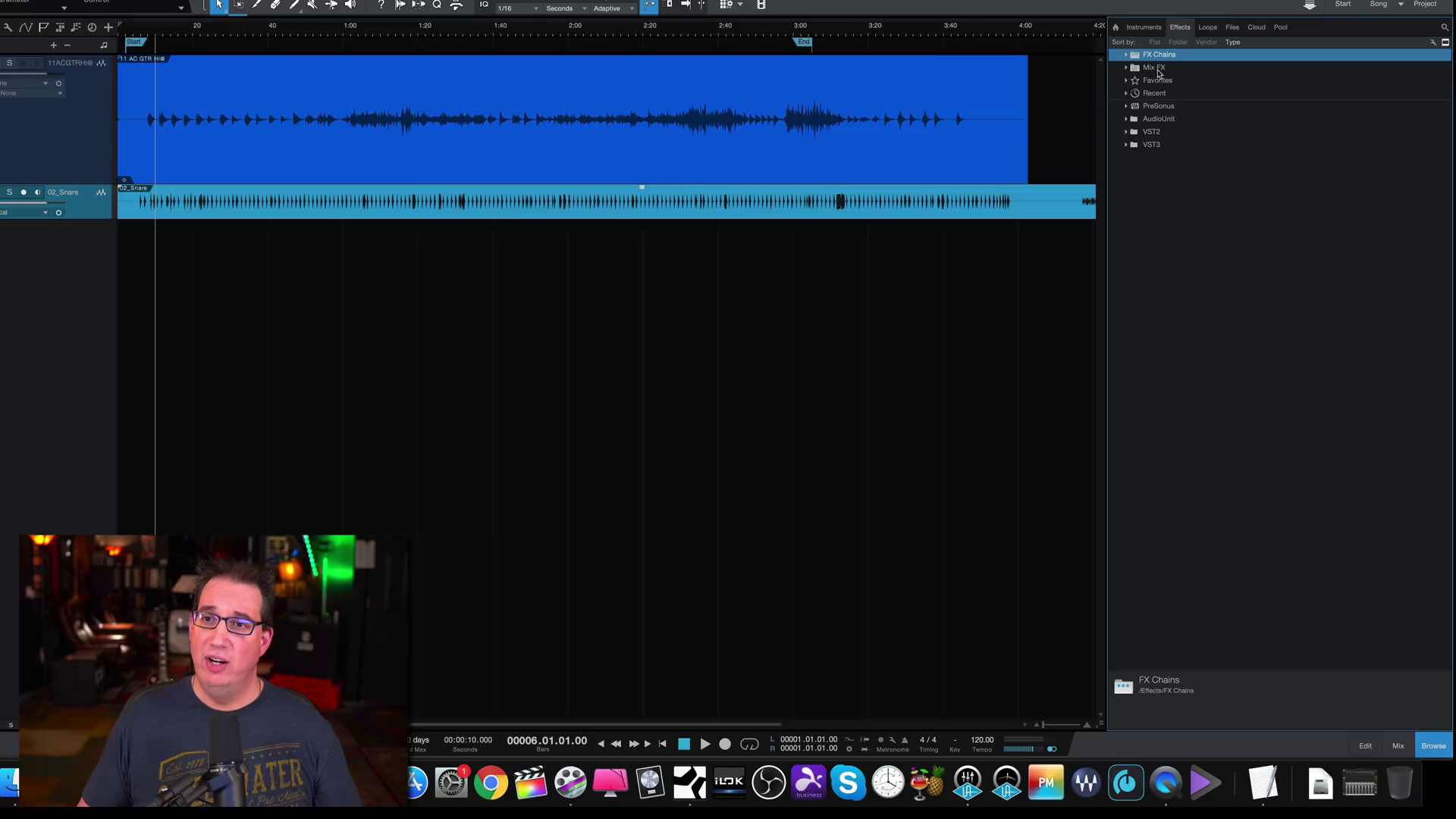
{"action": "left_click", "coordinate": [1128, 106]}
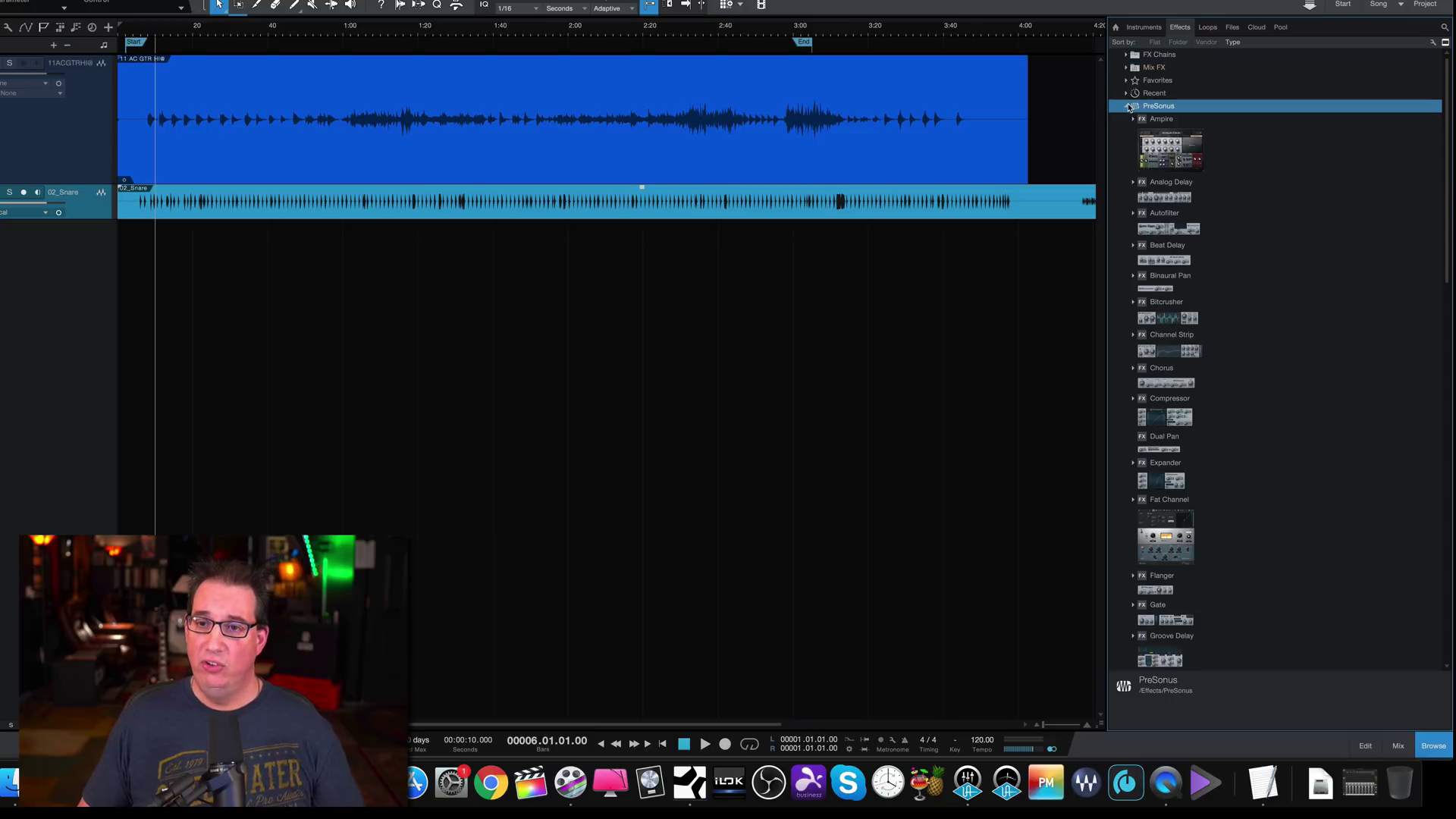